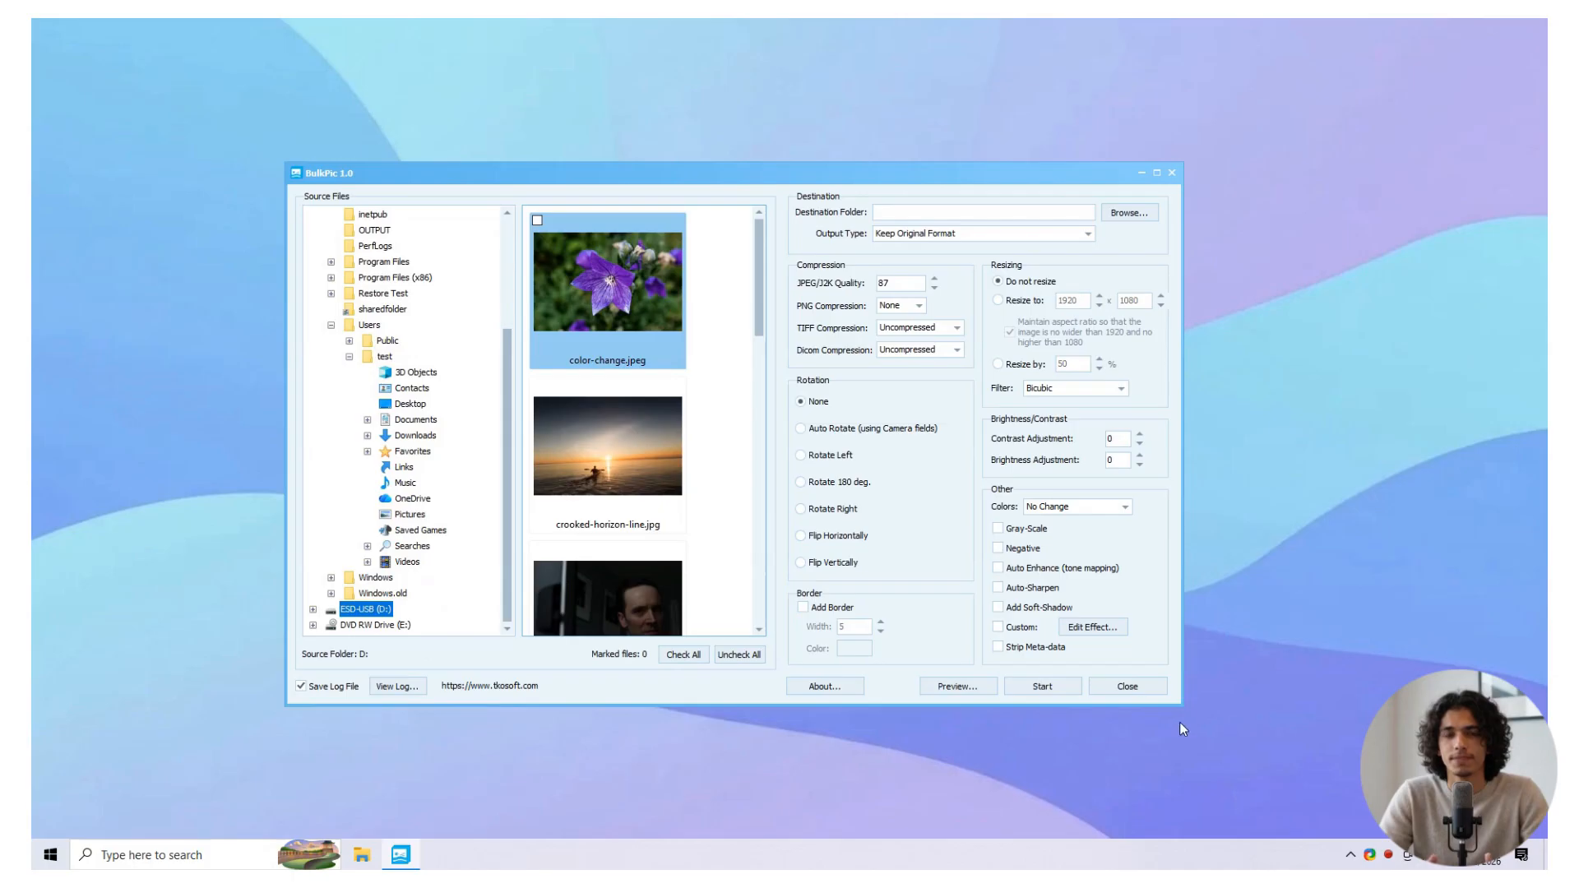
Step: Enlarge the window until three columns of source thumbnails fit, and reposition it higher on the desktop
drag(1182, 707, 1499, 727)
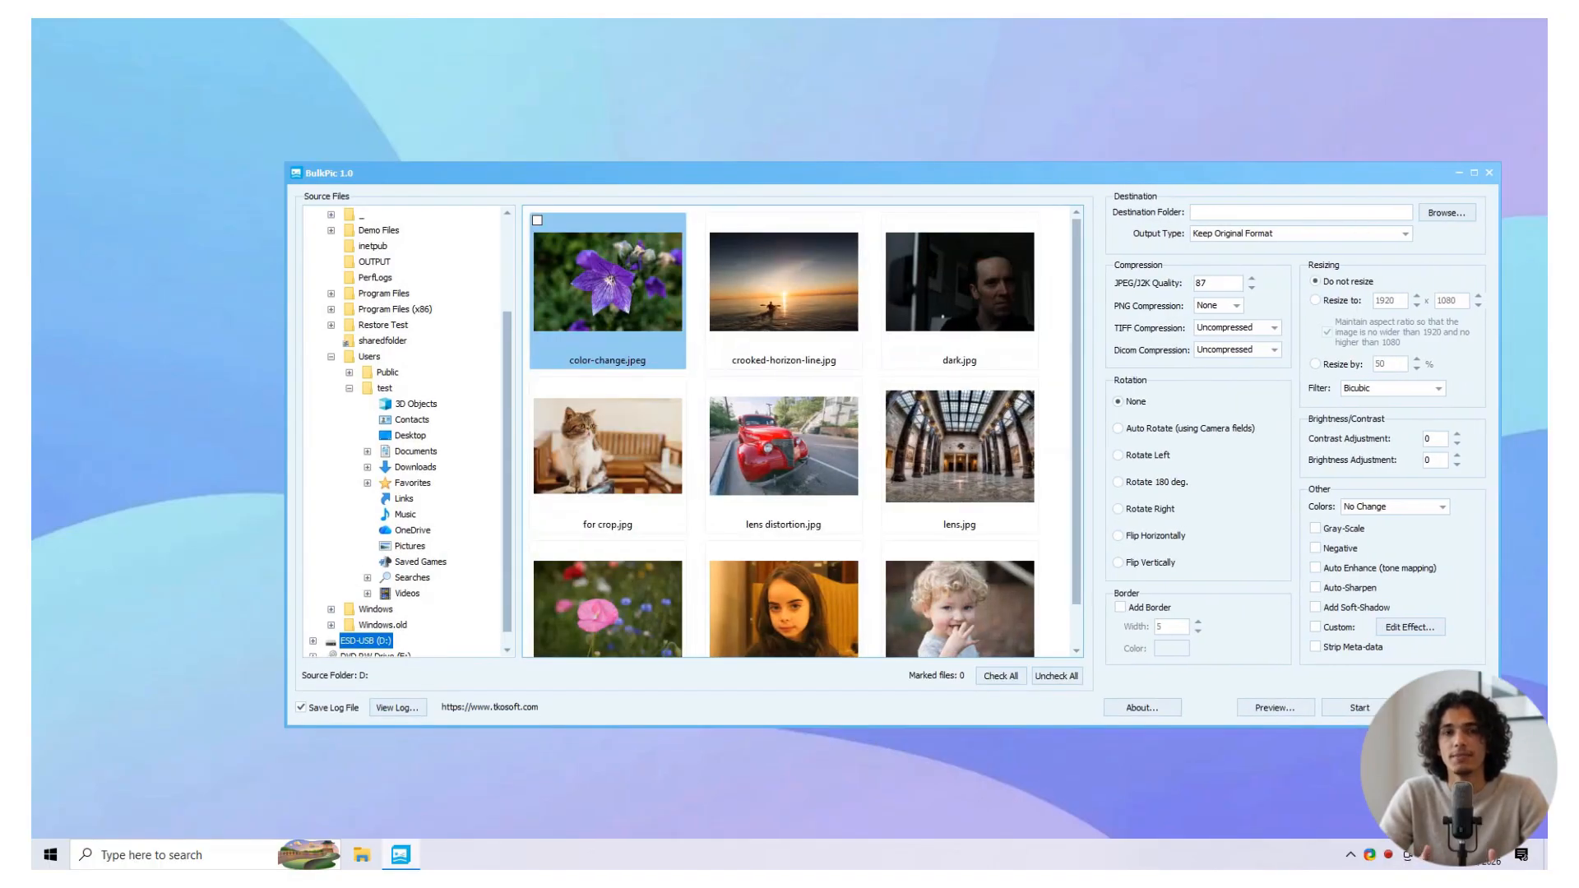
drag(807, 180, 754, 134)
Step: Try marking lens.jpg, dark.jpg and crooked-horizon-line.jpg individually and all source files at once, and unmark everything
click(676, 357)
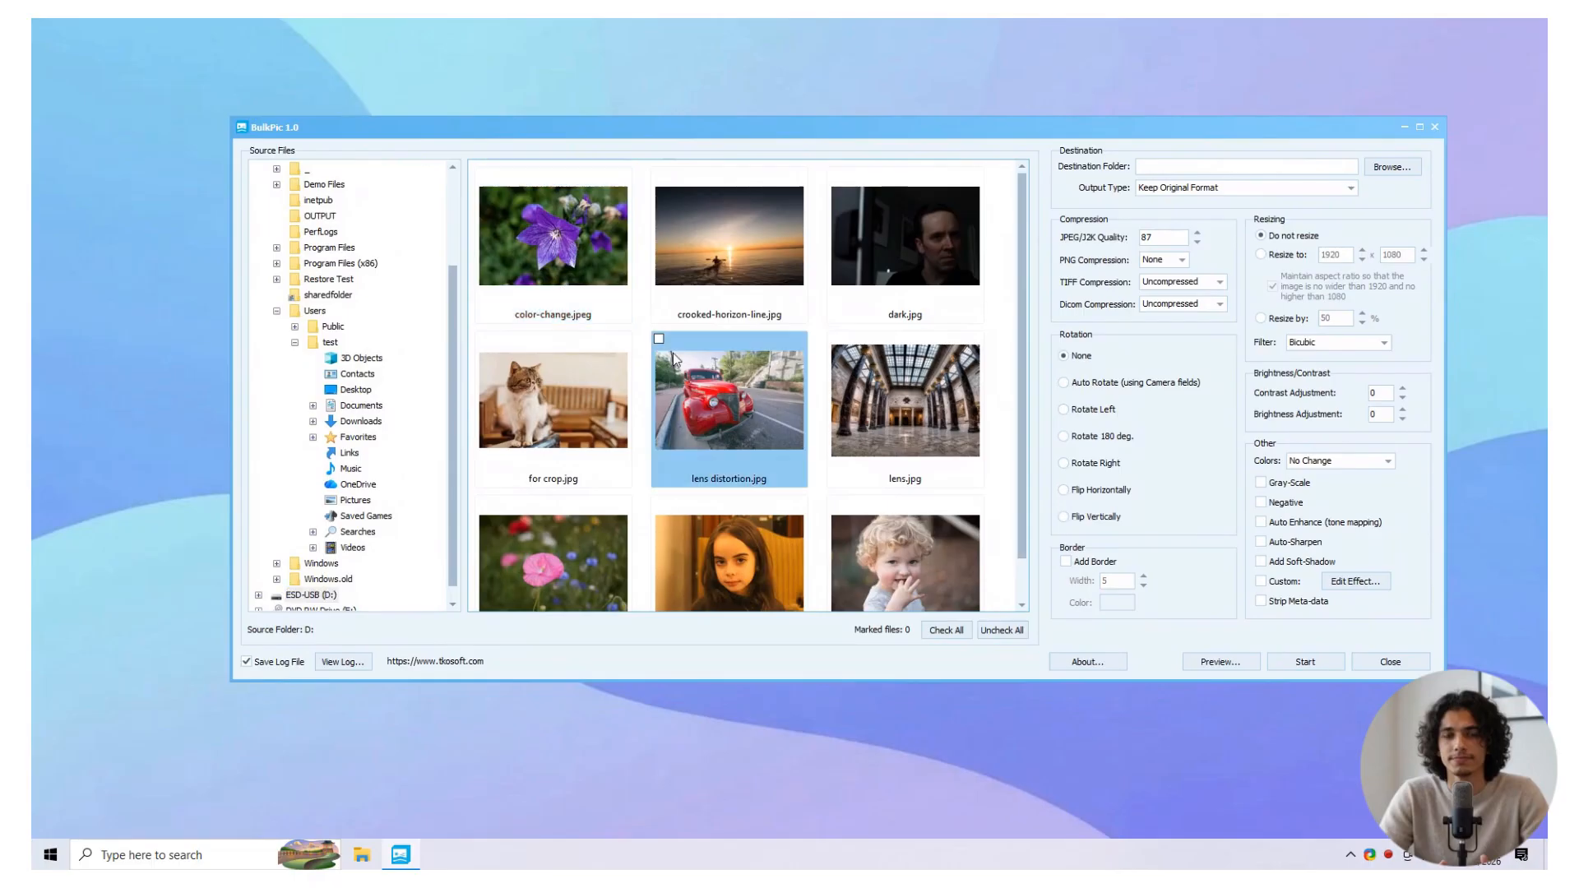
click(740, 264)
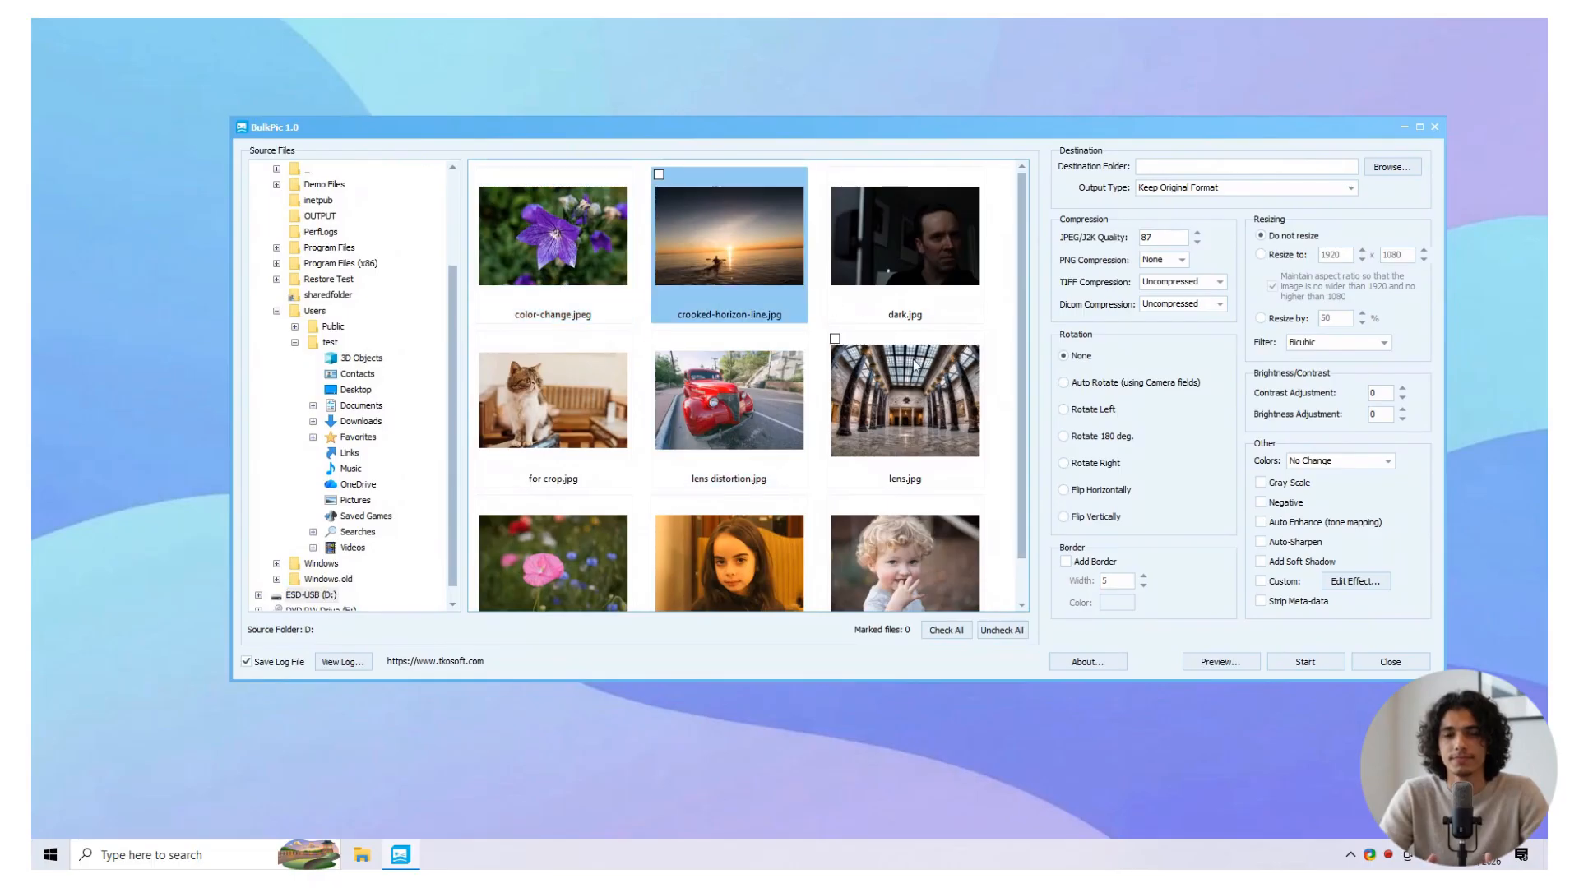
click(834, 338)
click(831, 181)
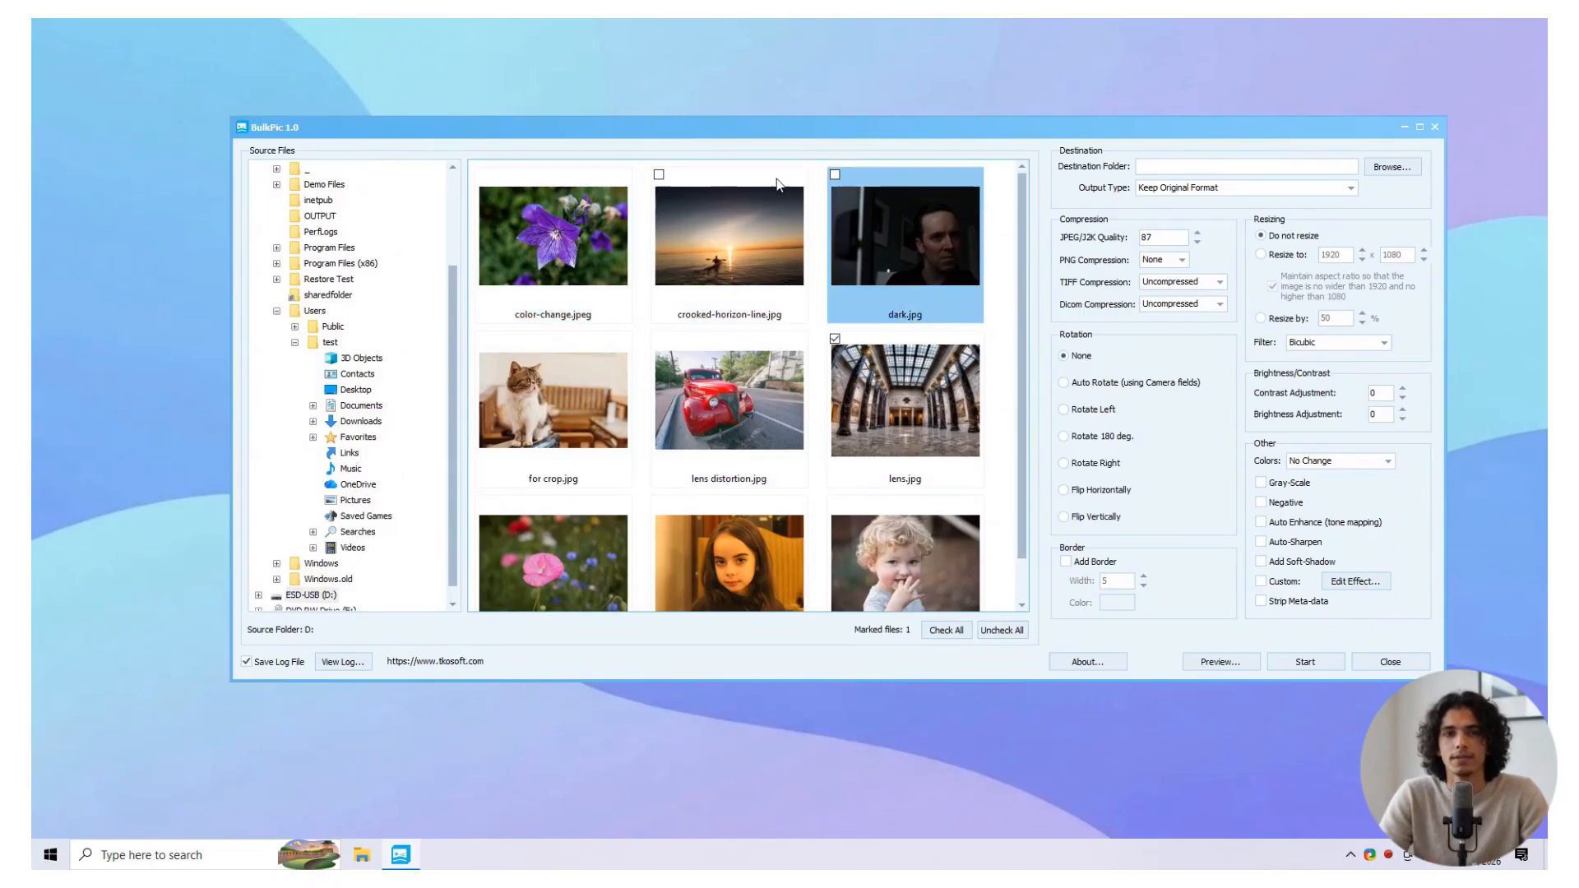
click(834, 174)
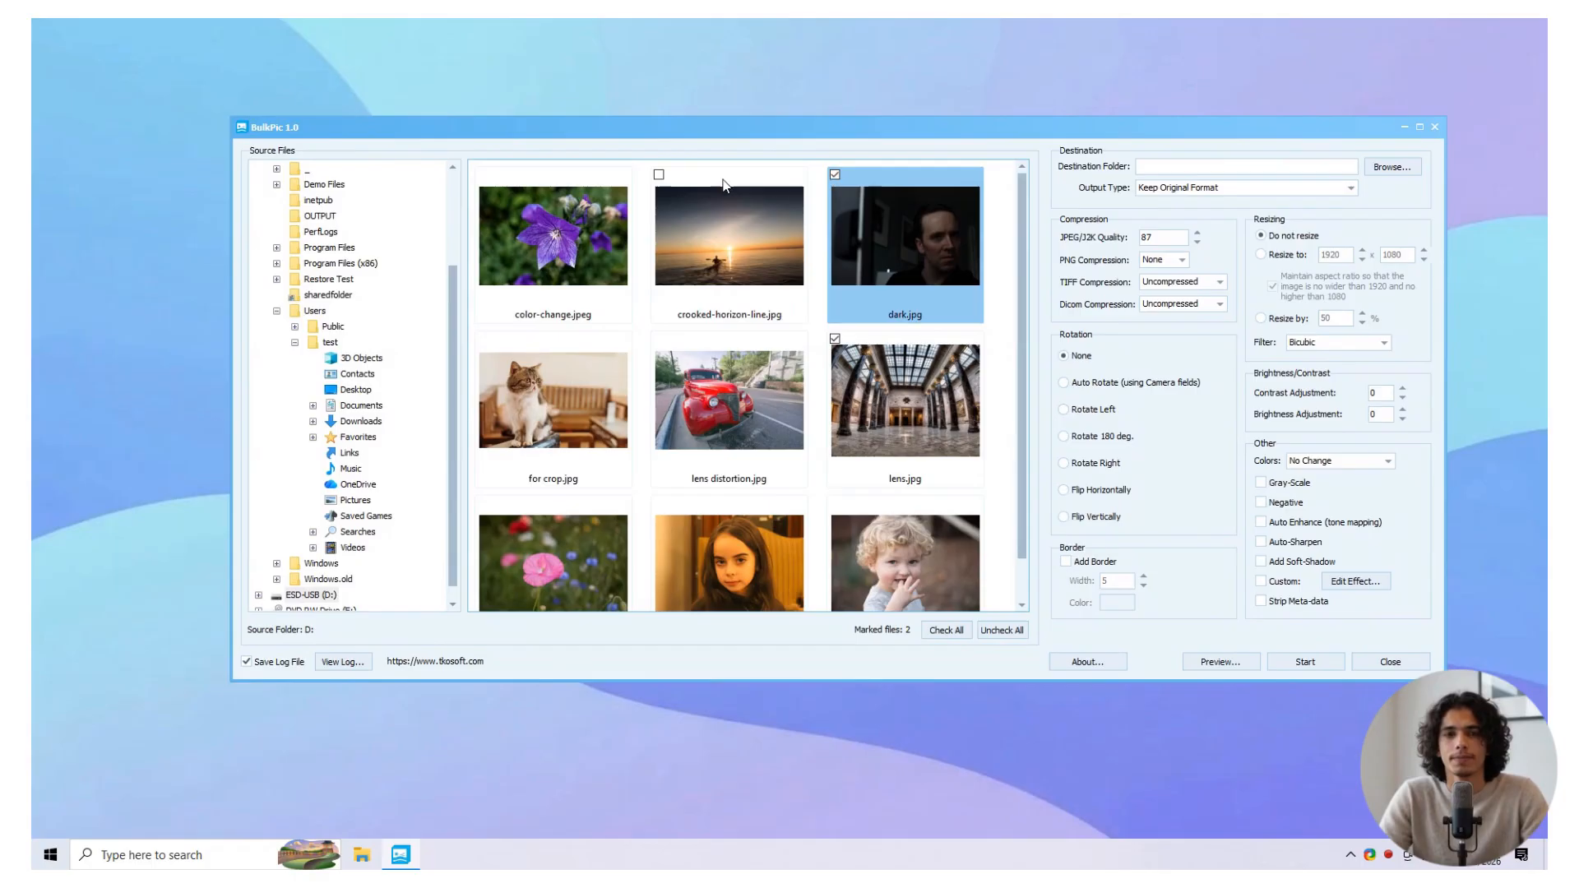
click(658, 175)
scroll(653, 475, down, 1)
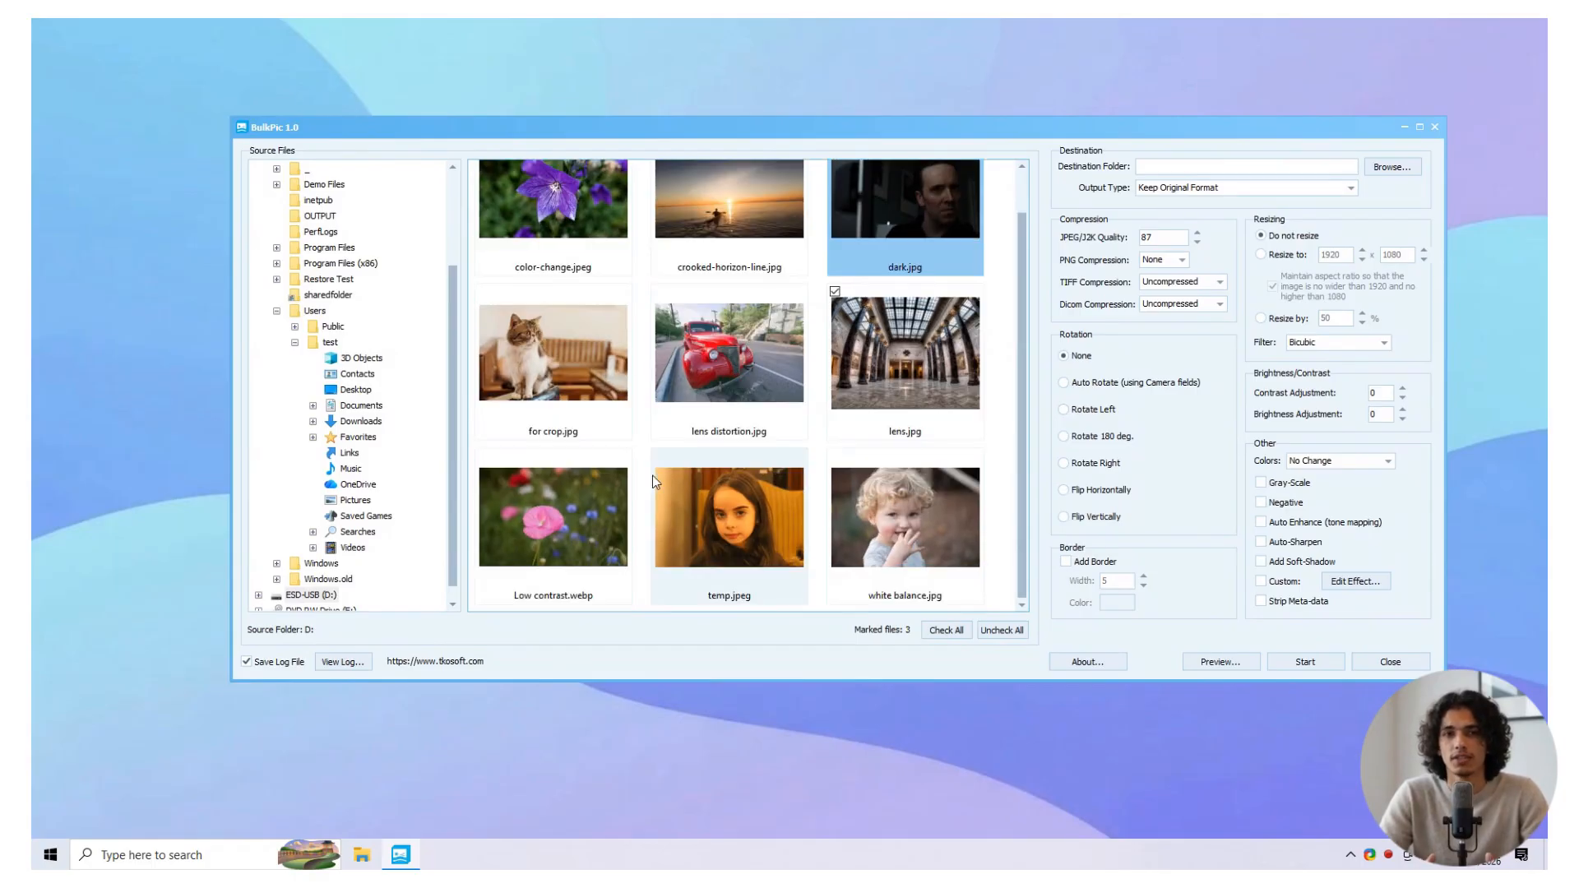
click(930, 632)
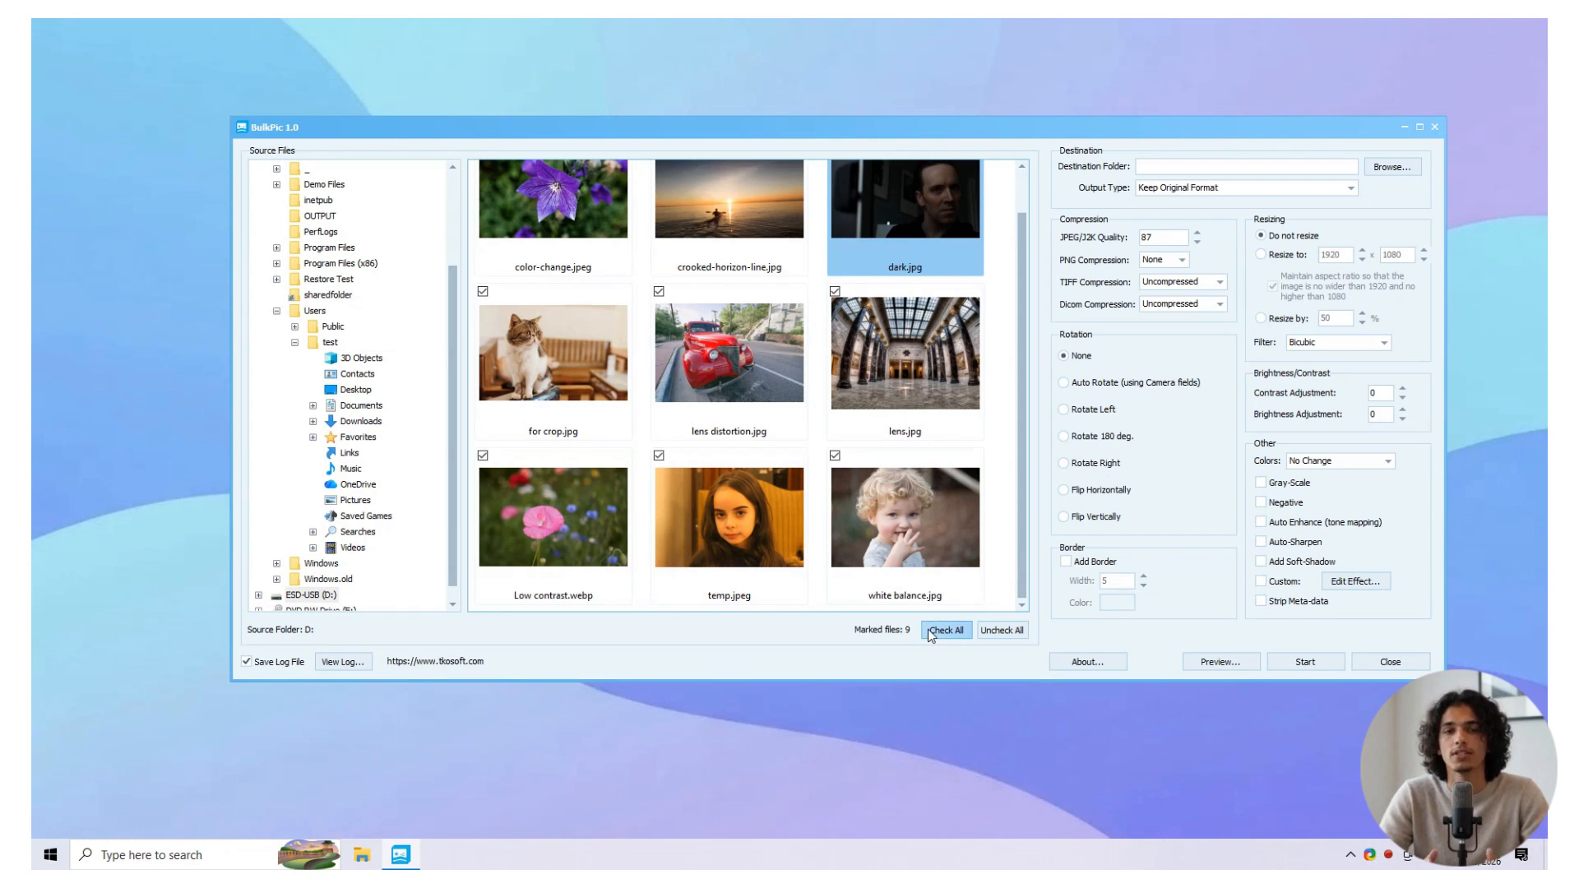
click(994, 632)
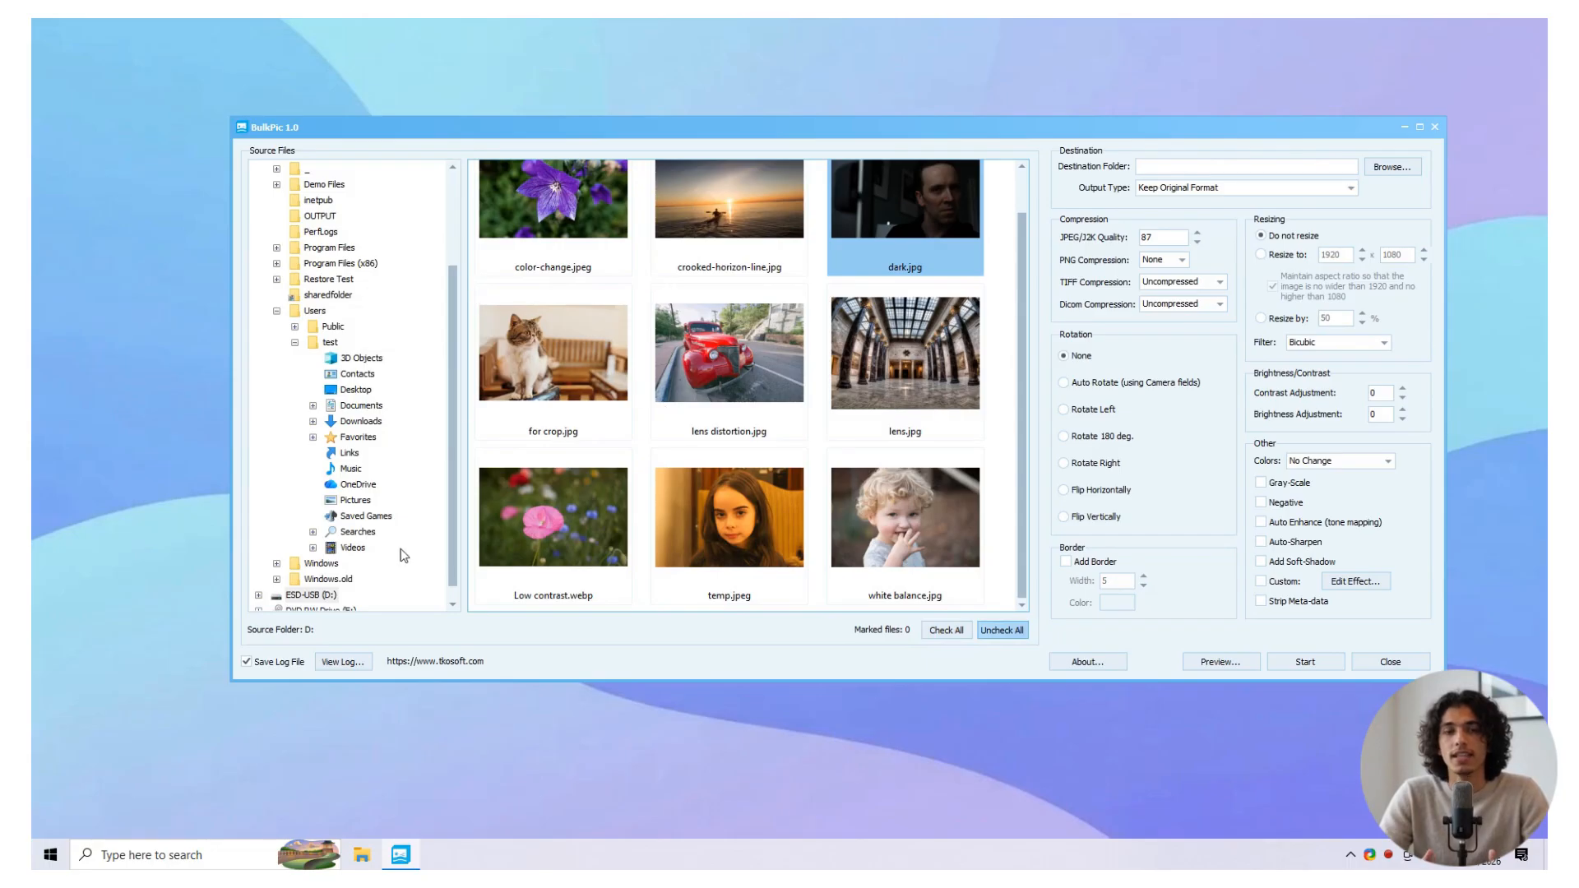
Step: Mark for crop.jpg, lens distortion.jpg and Low contrast.webp as the source files to process
click(484, 292)
click(659, 291)
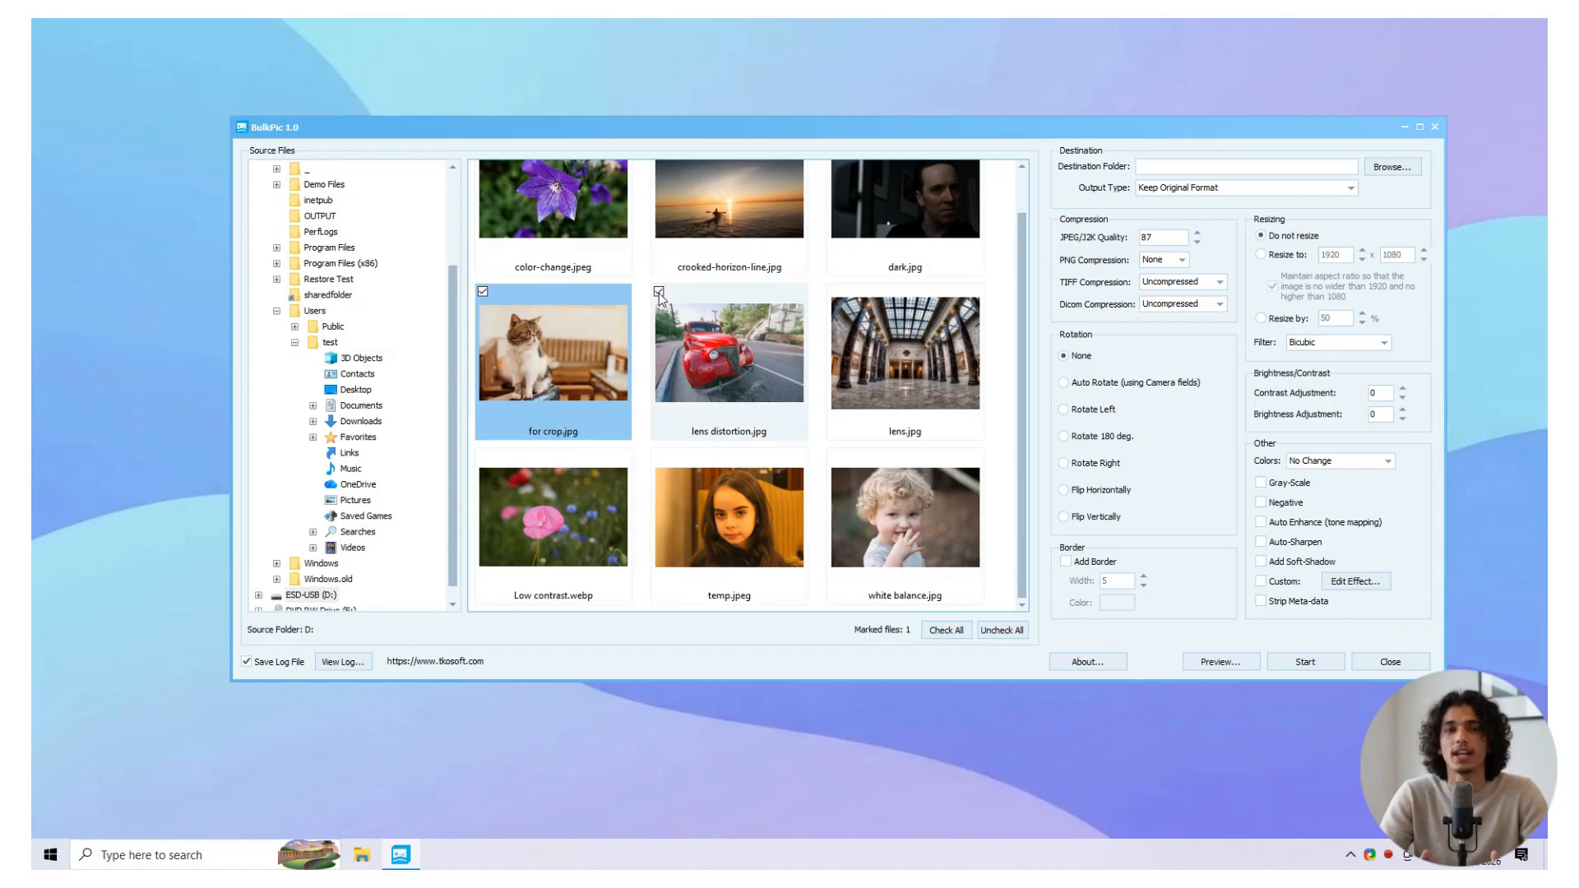
click(483, 458)
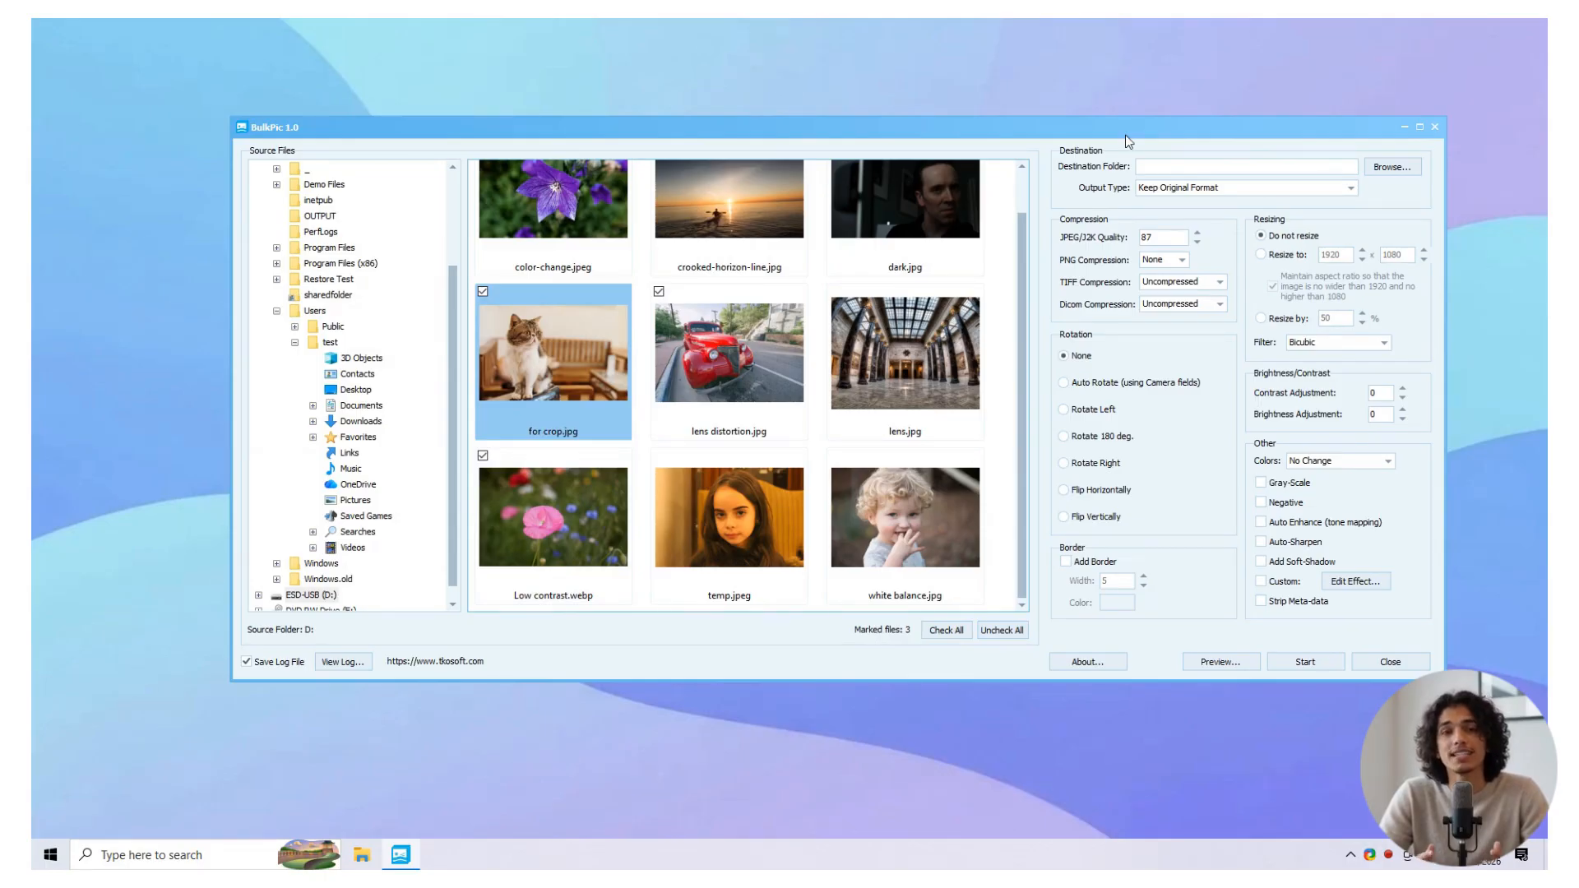
Step: Set the destination folder to C:\OUTPUT\ and the output type to JPG - JPG/JPEG Format
click(1383, 166)
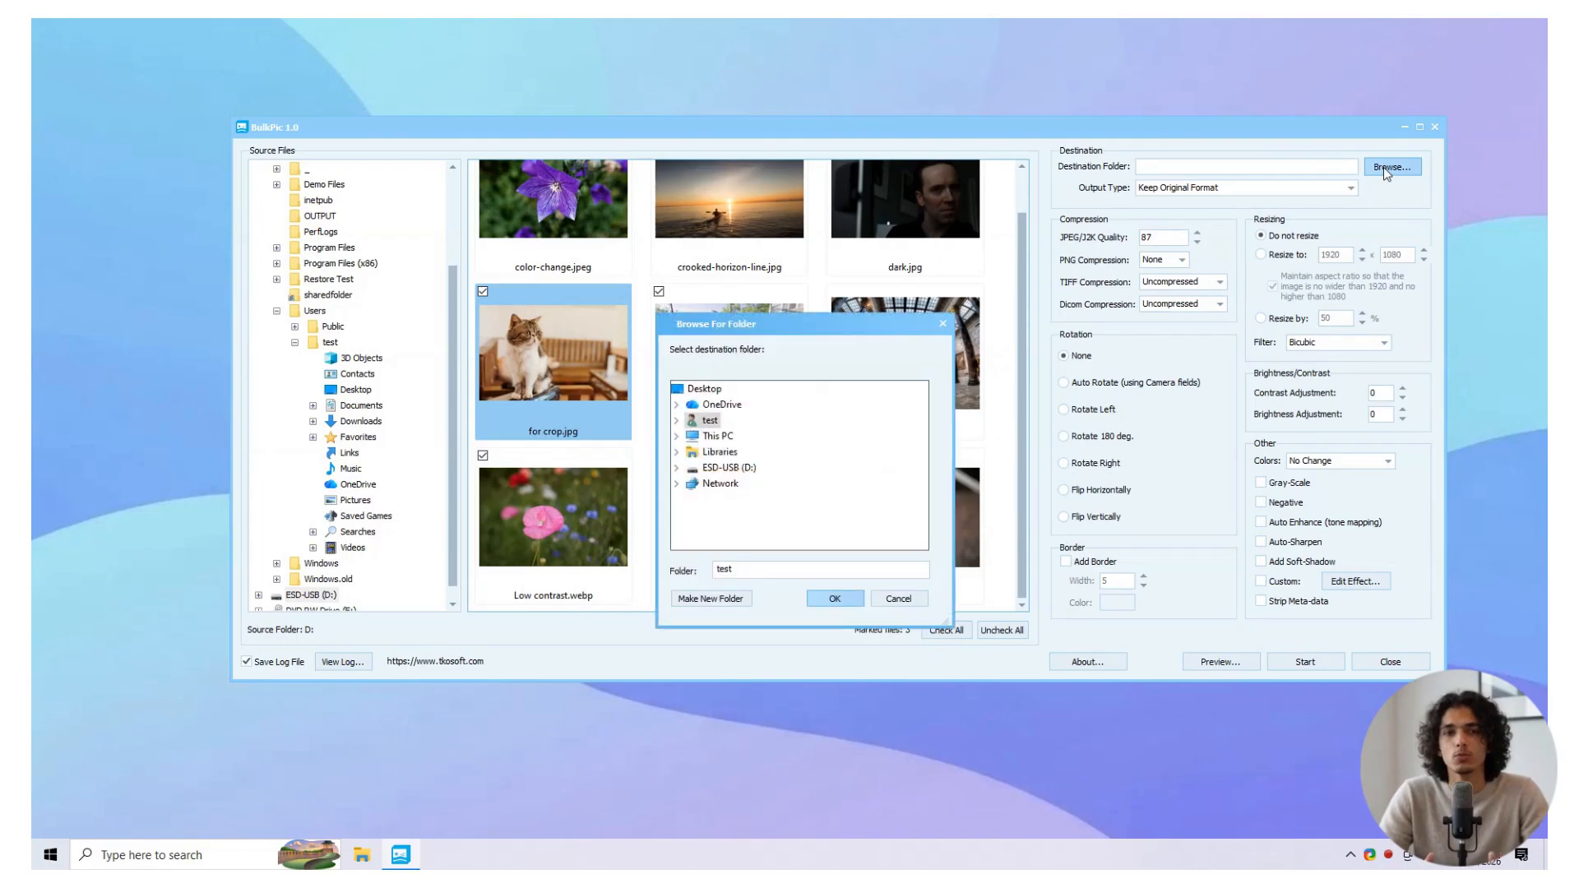
click(675, 436)
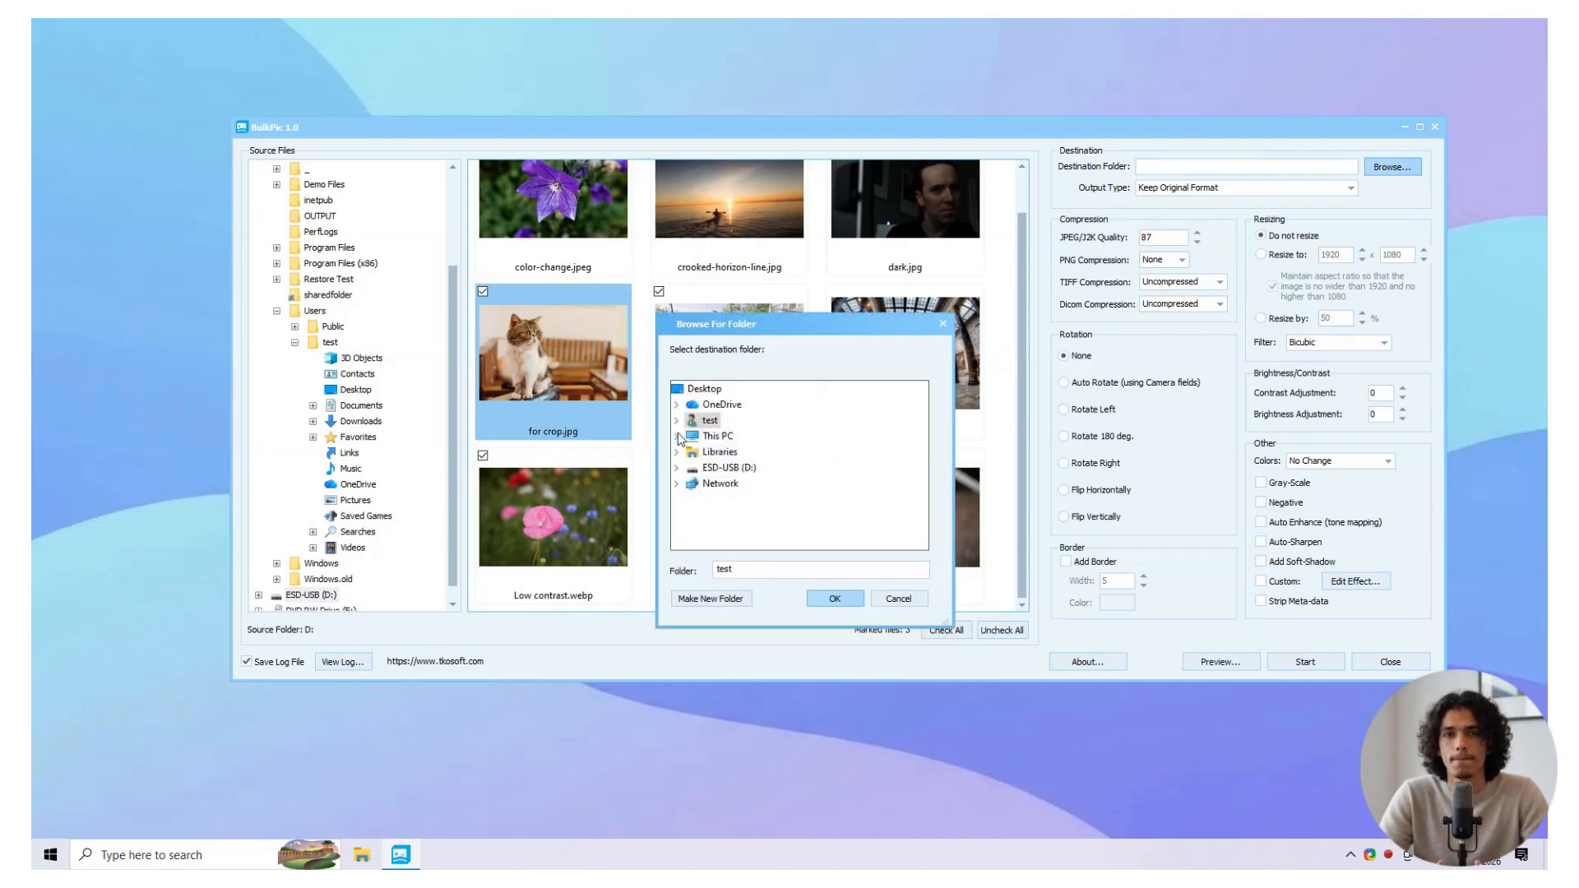
click(690, 515)
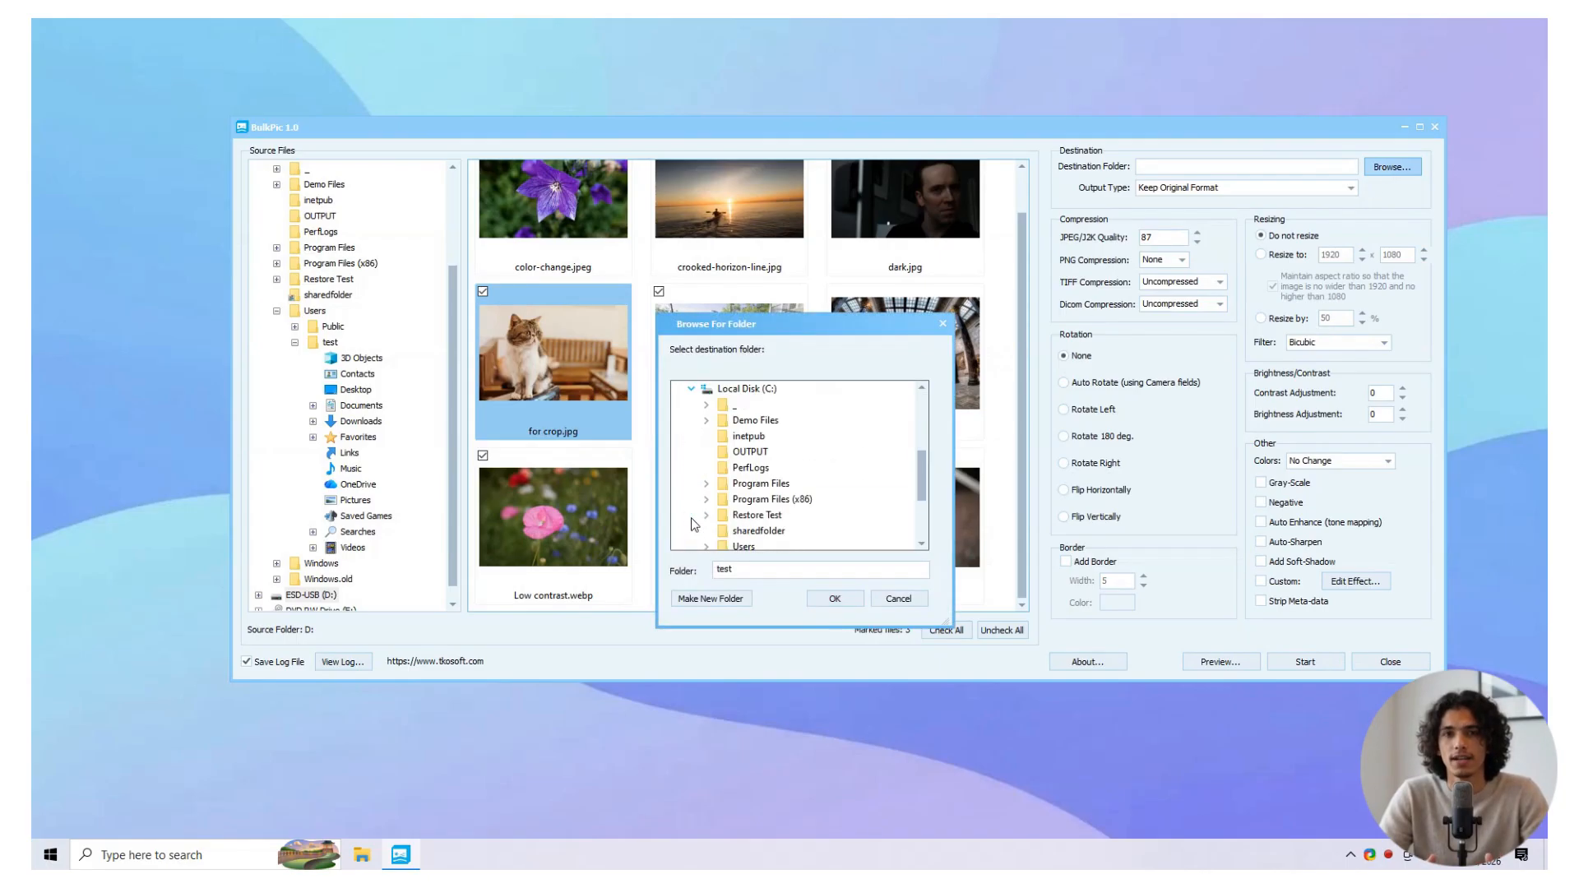
click(750, 452)
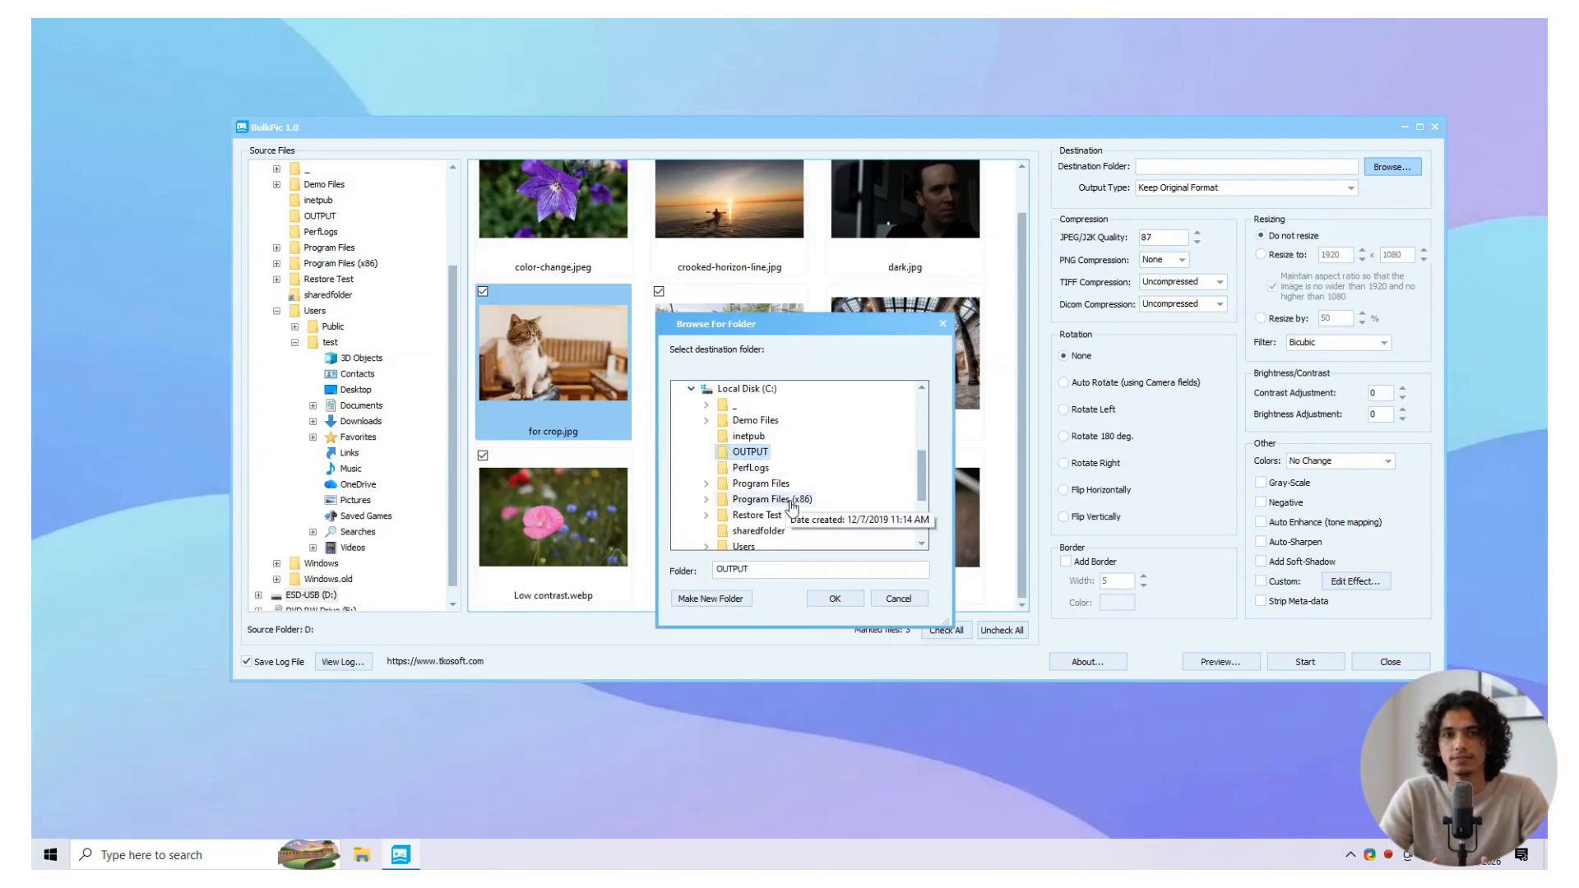
click(835, 598)
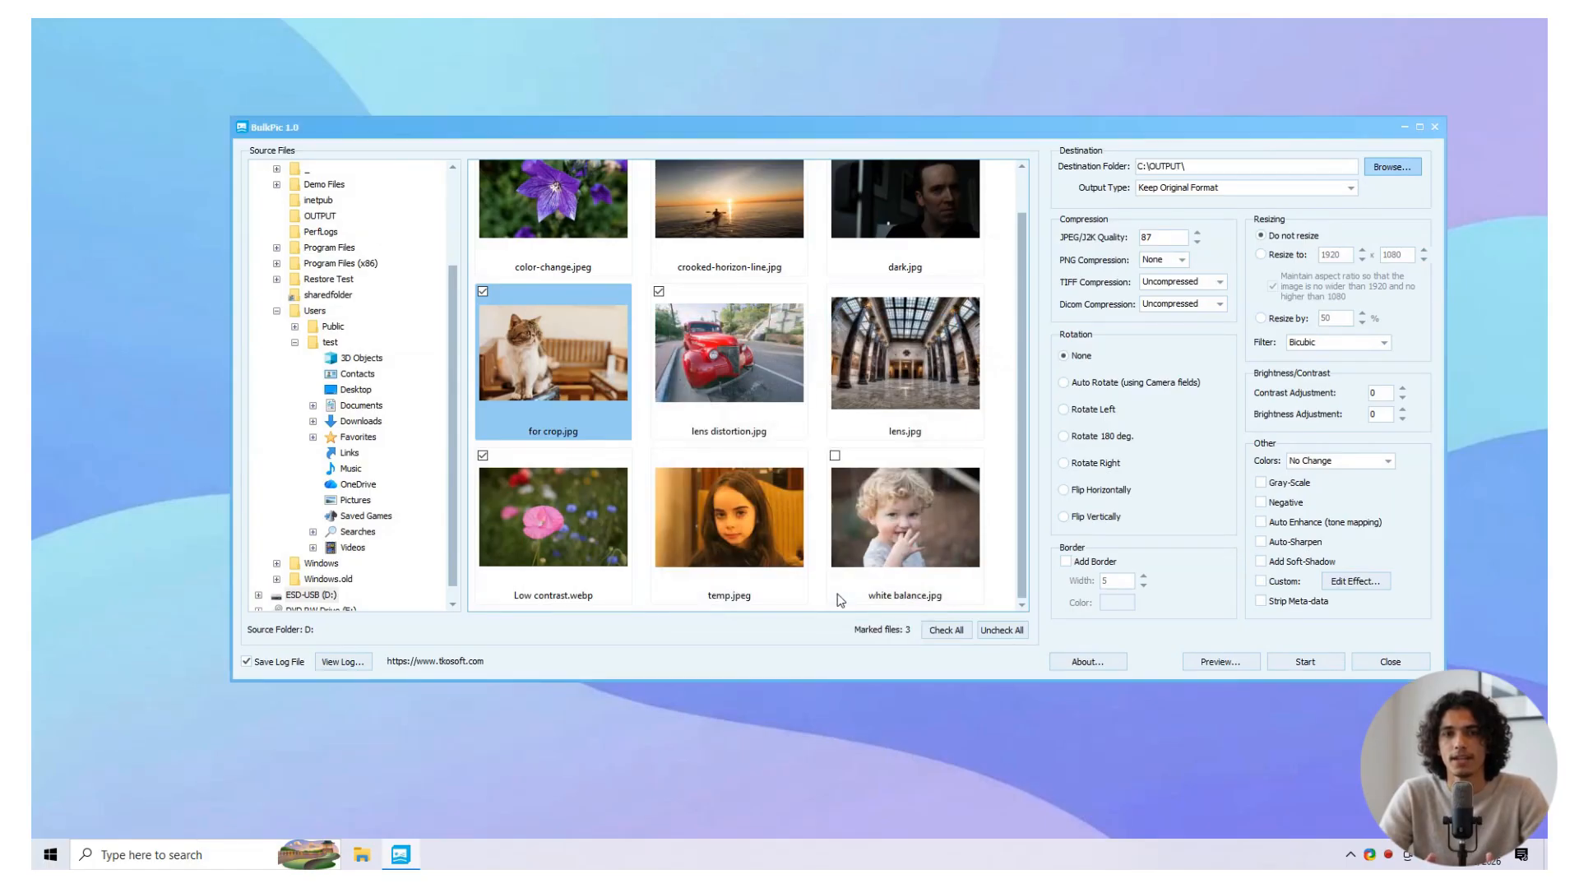
click(1233, 190)
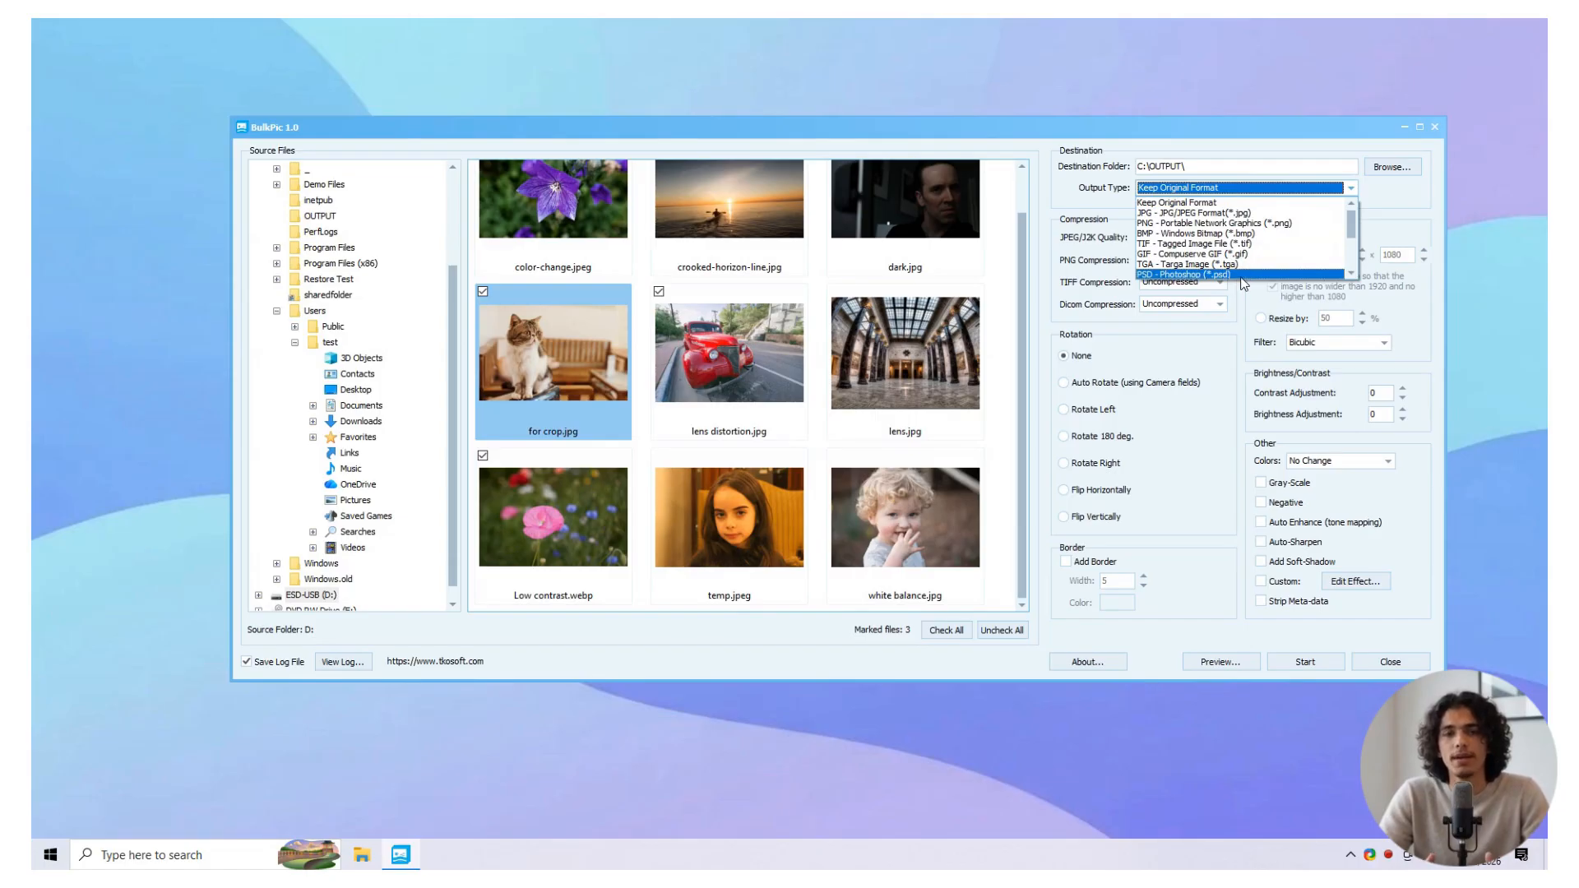
click(1247, 216)
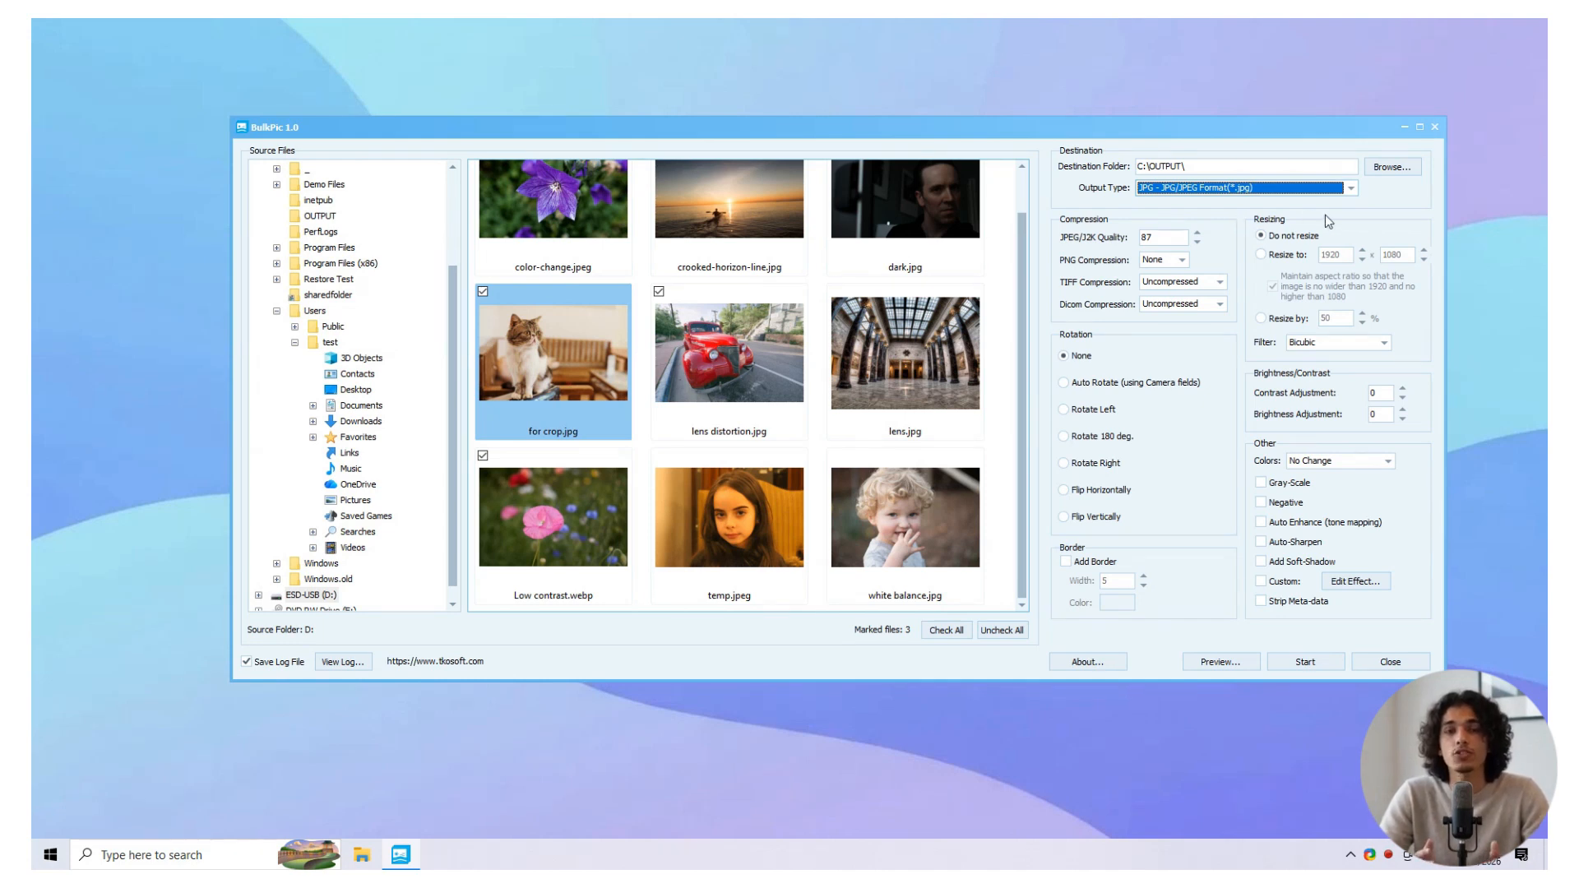
Step: Enable resizing to 1200 x 800 pixels with the Bicubic filter, keeping the aspect ratio
click(1286, 255)
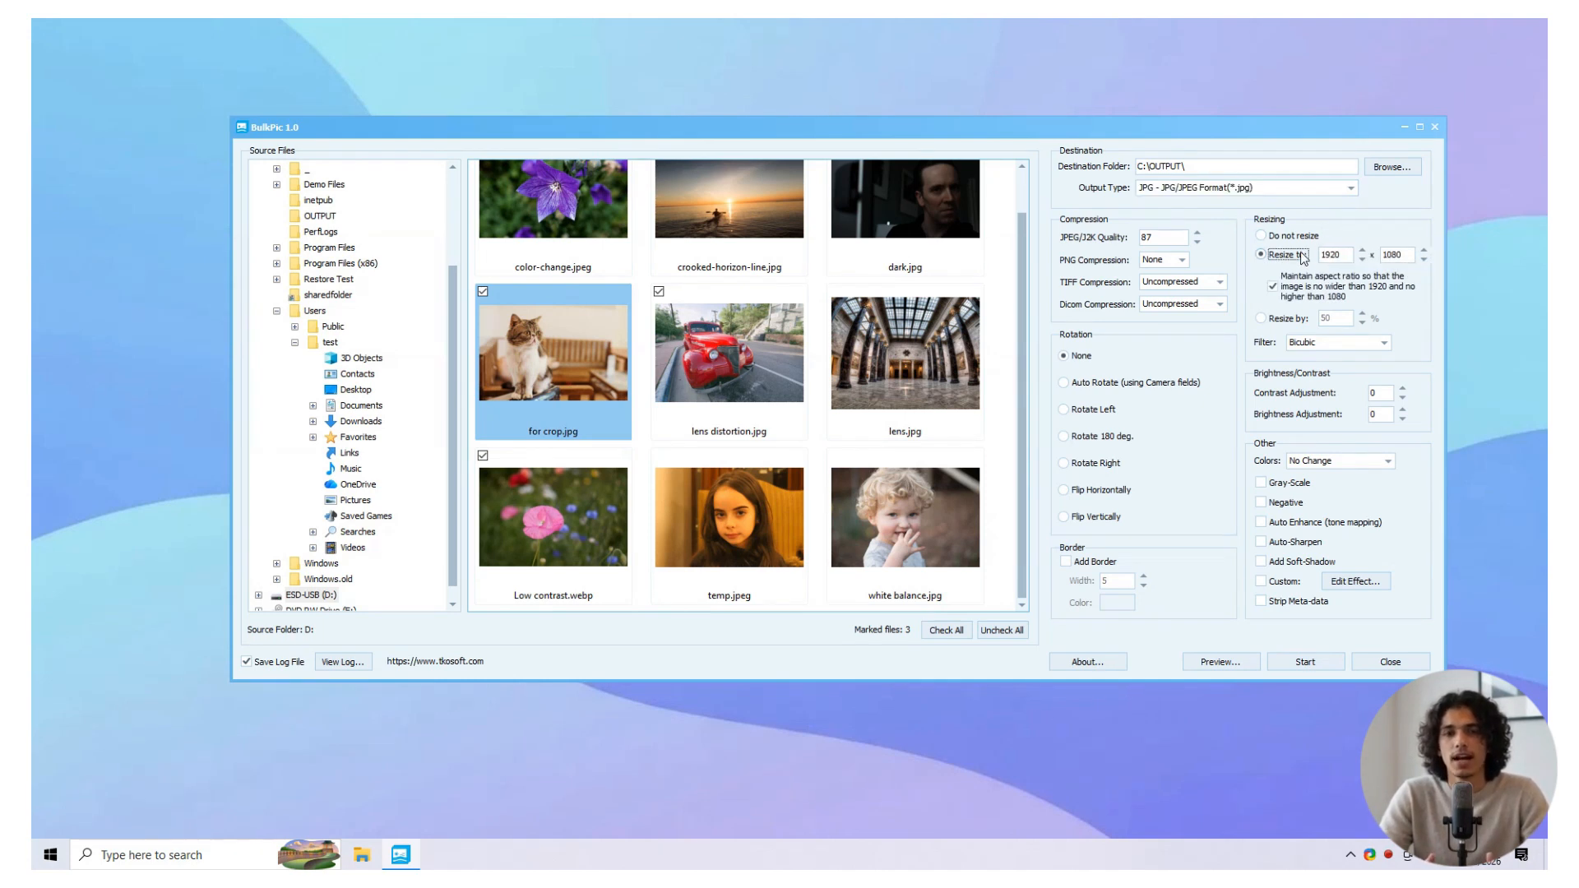
drag(1342, 255, 1312, 255)
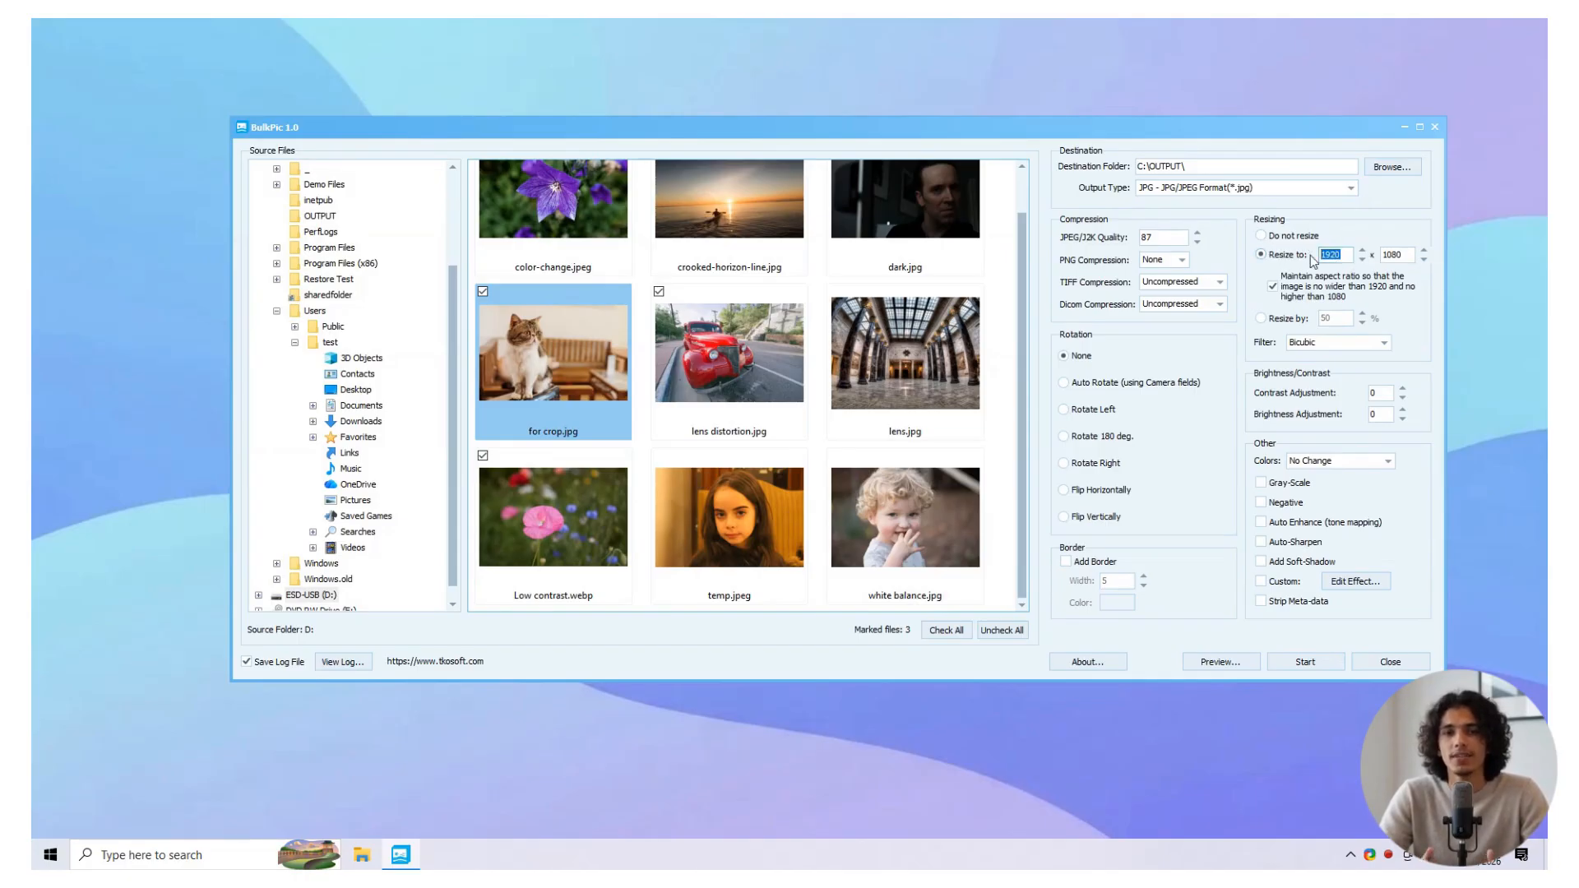
text(1200)
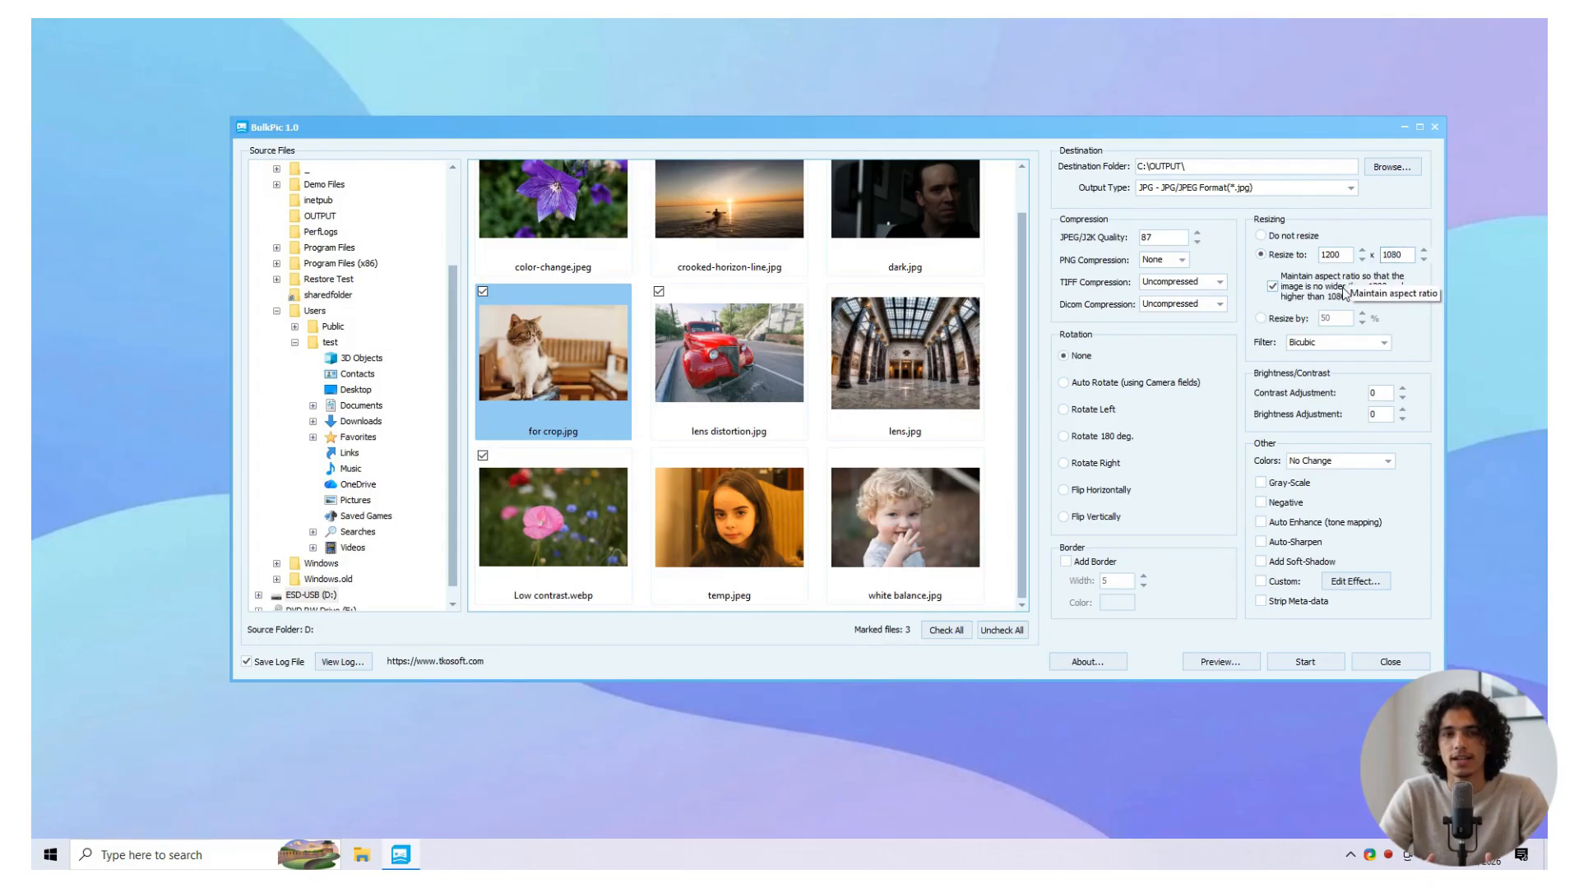
double_click(1398, 255)
text(800)
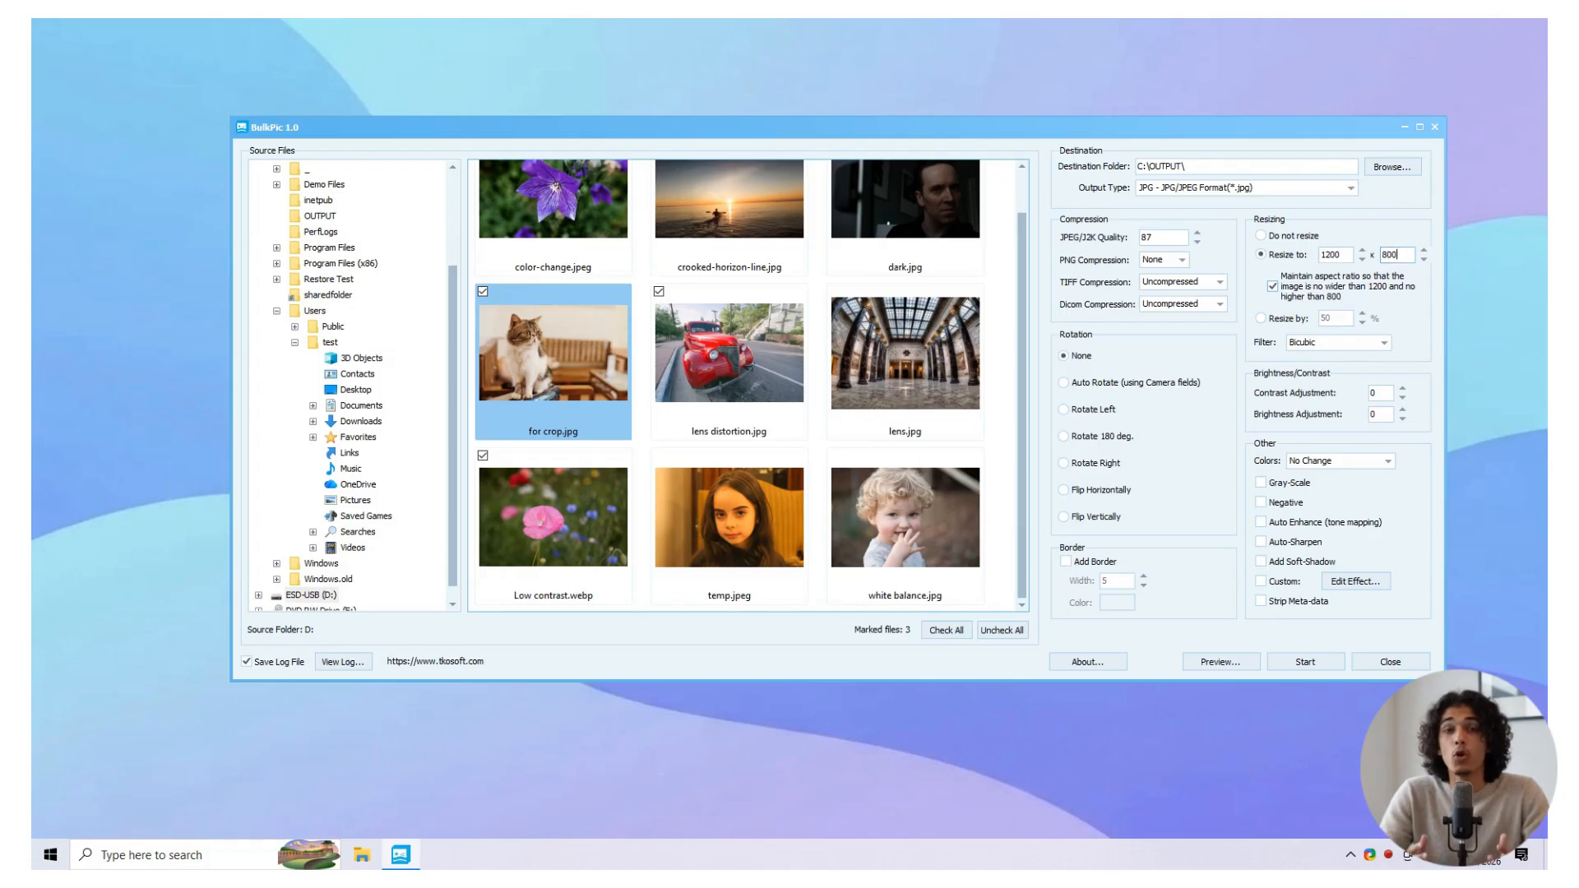
click(1375, 342)
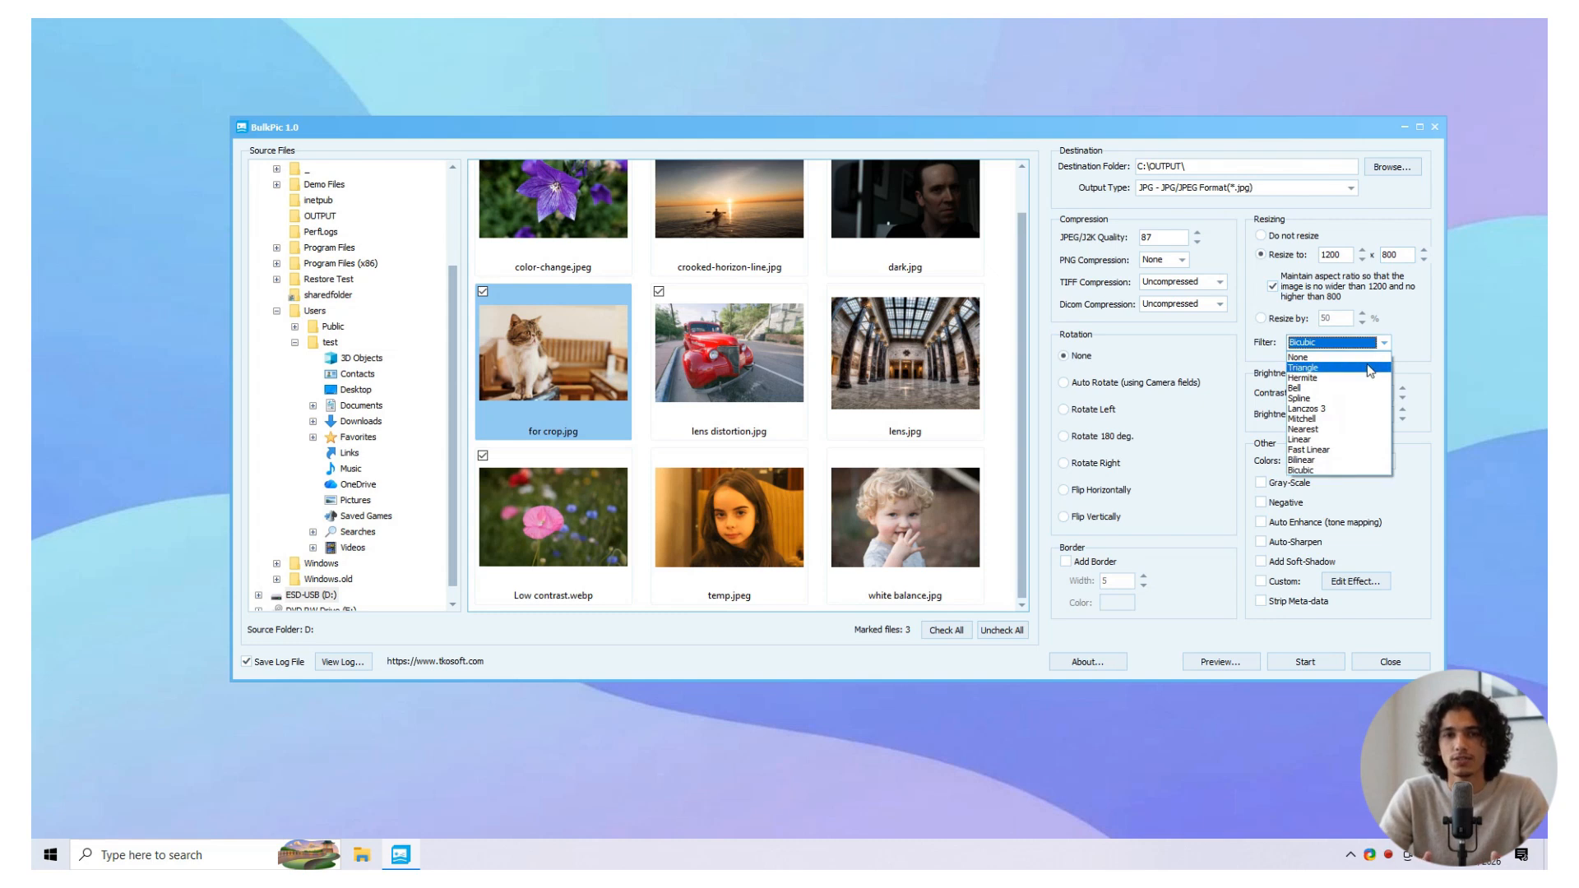
click(1338, 470)
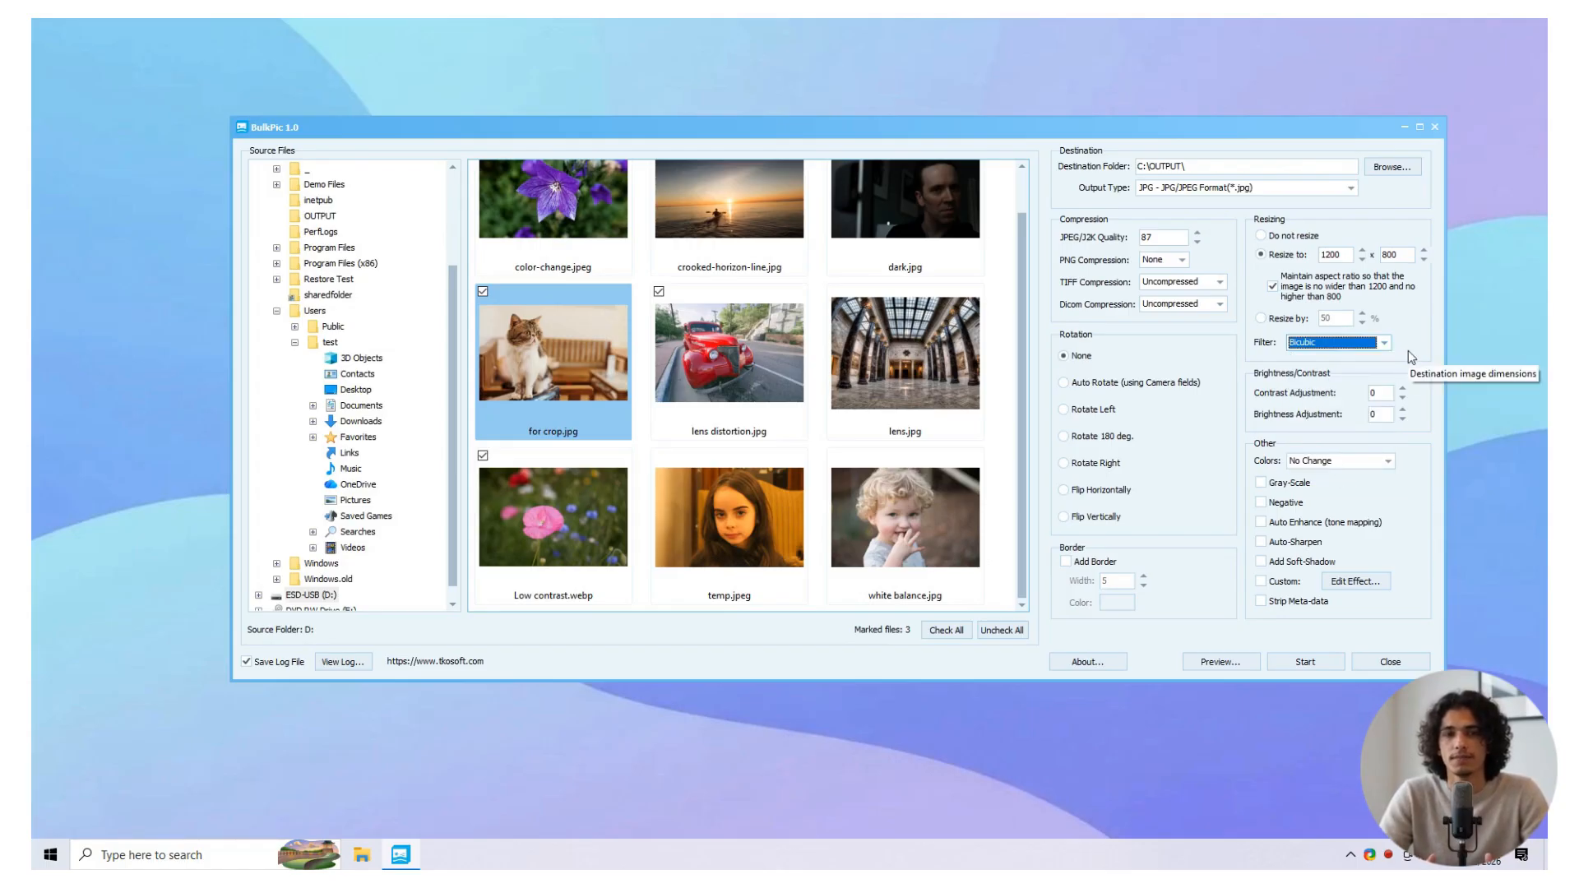
click(1288, 321)
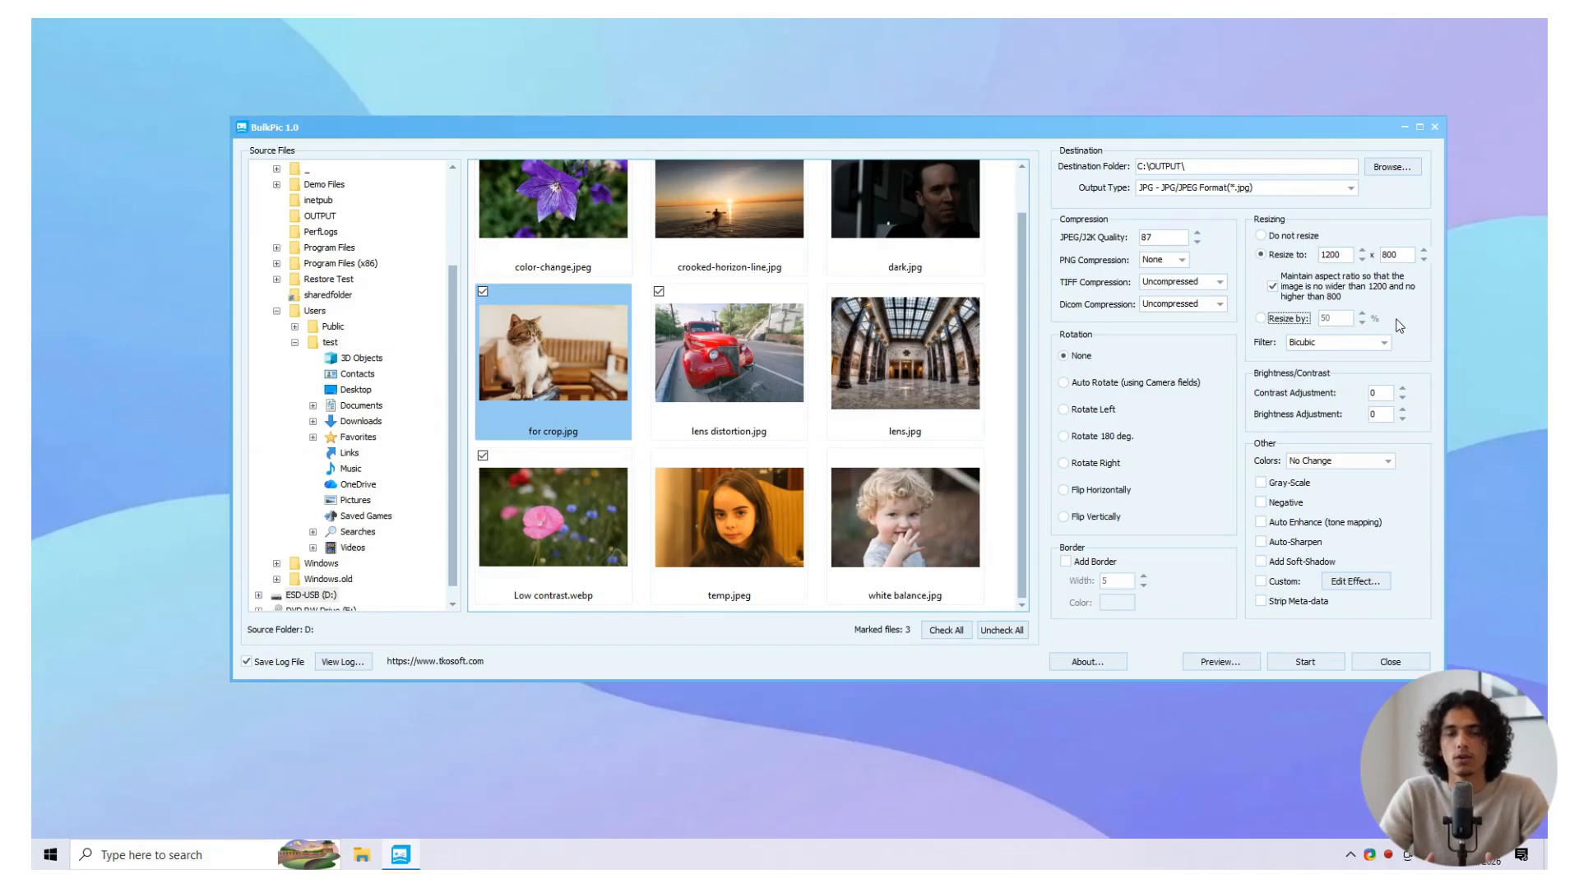
Step: Try the auto-rotate, left, 180-degree, right and both flip options for rotation, and return the rotation to None
click(1115, 388)
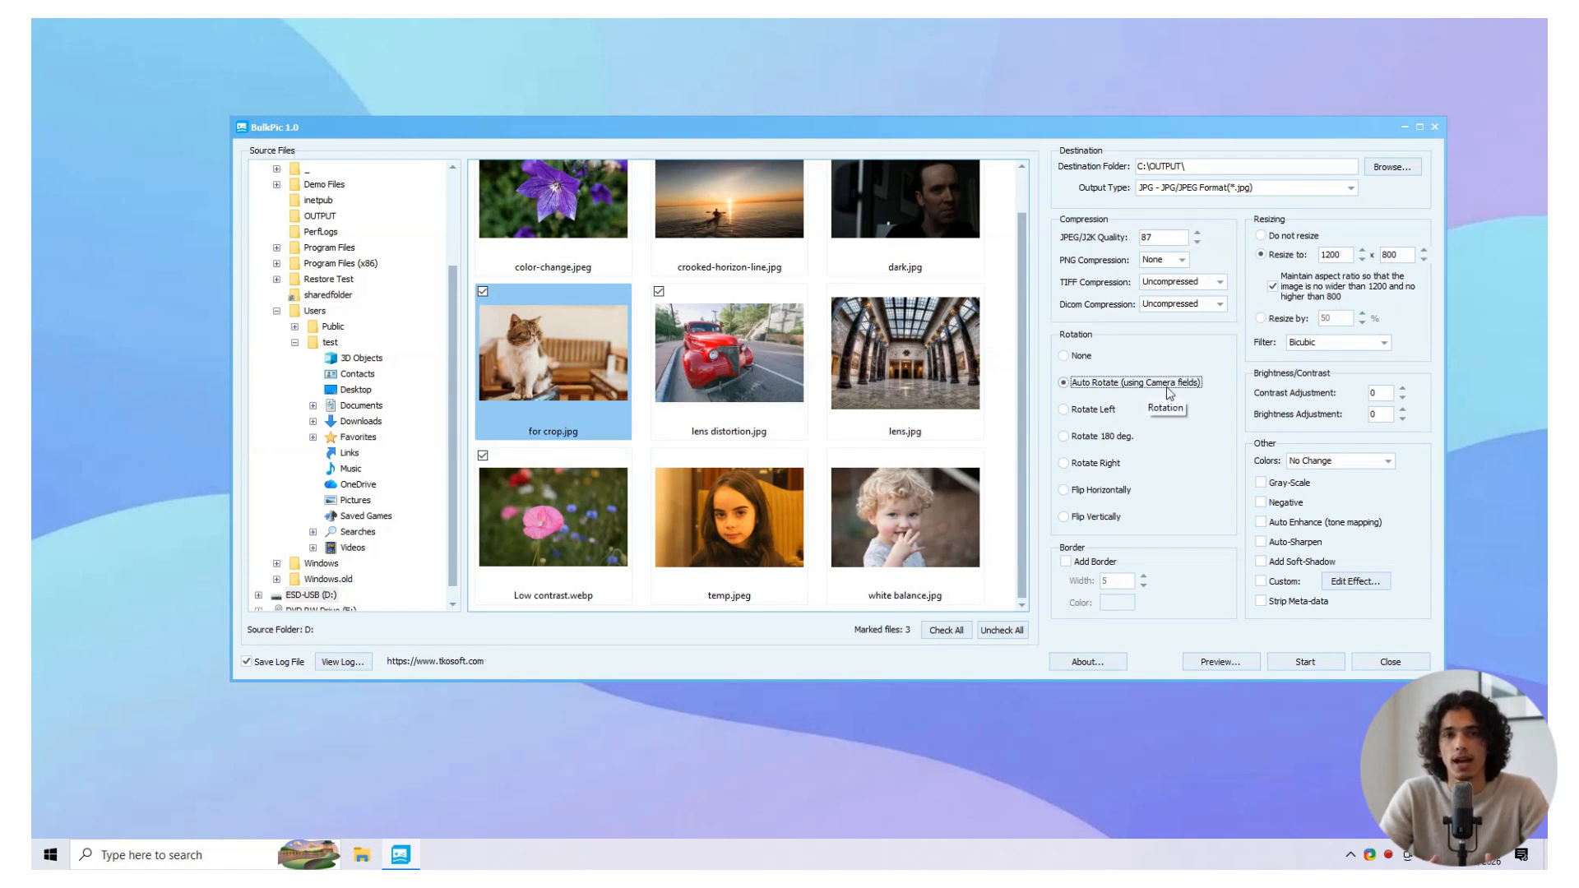
click(1112, 410)
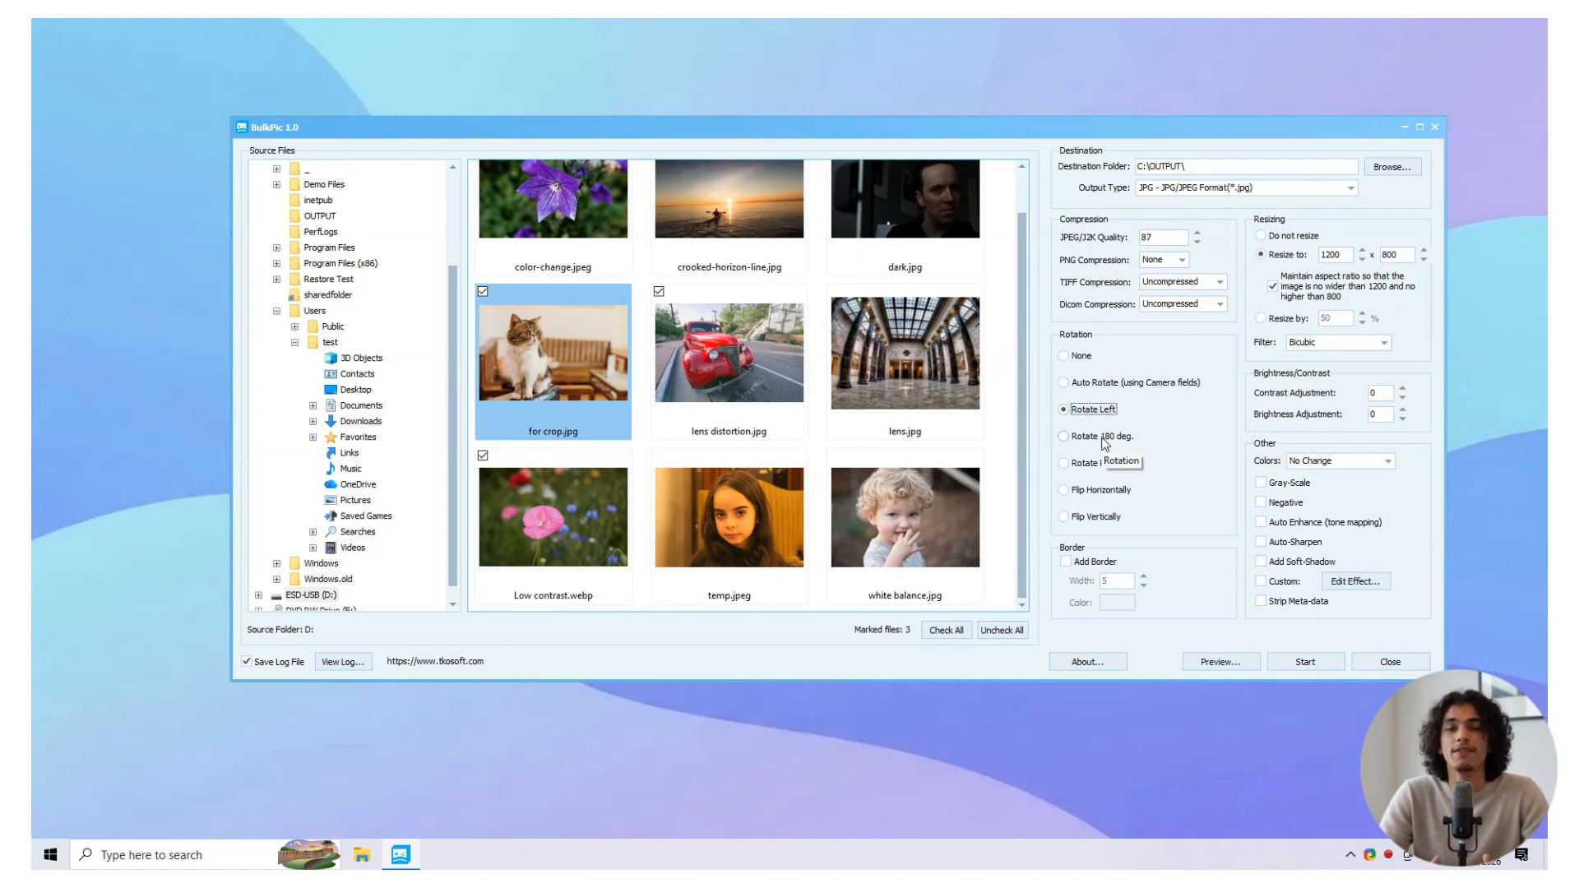
click(1105, 439)
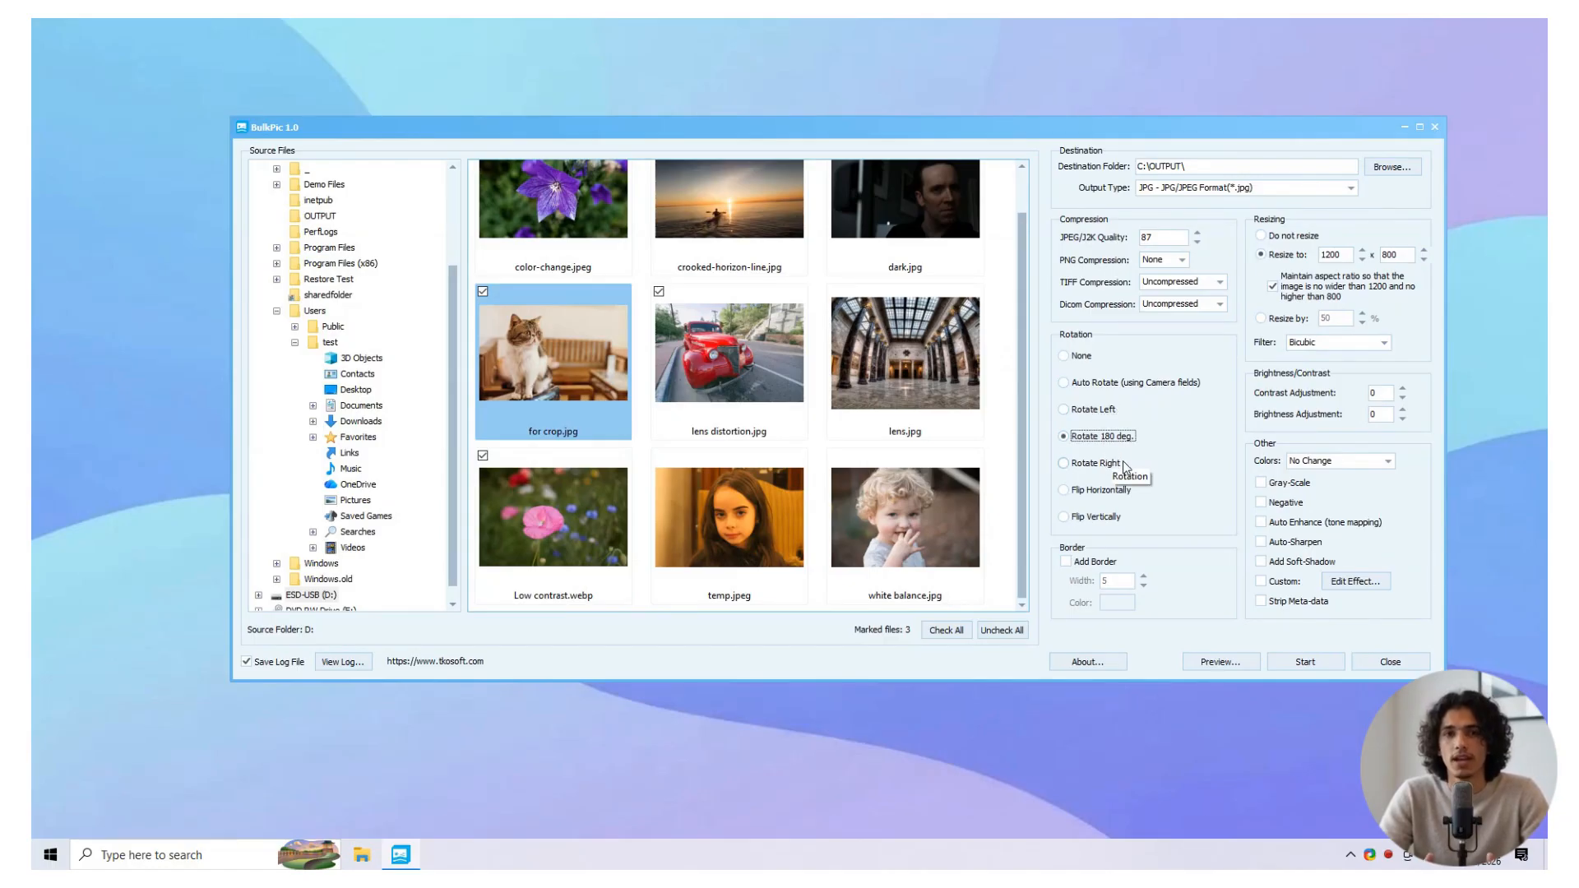
click(1123, 465)
click(1123, 490)
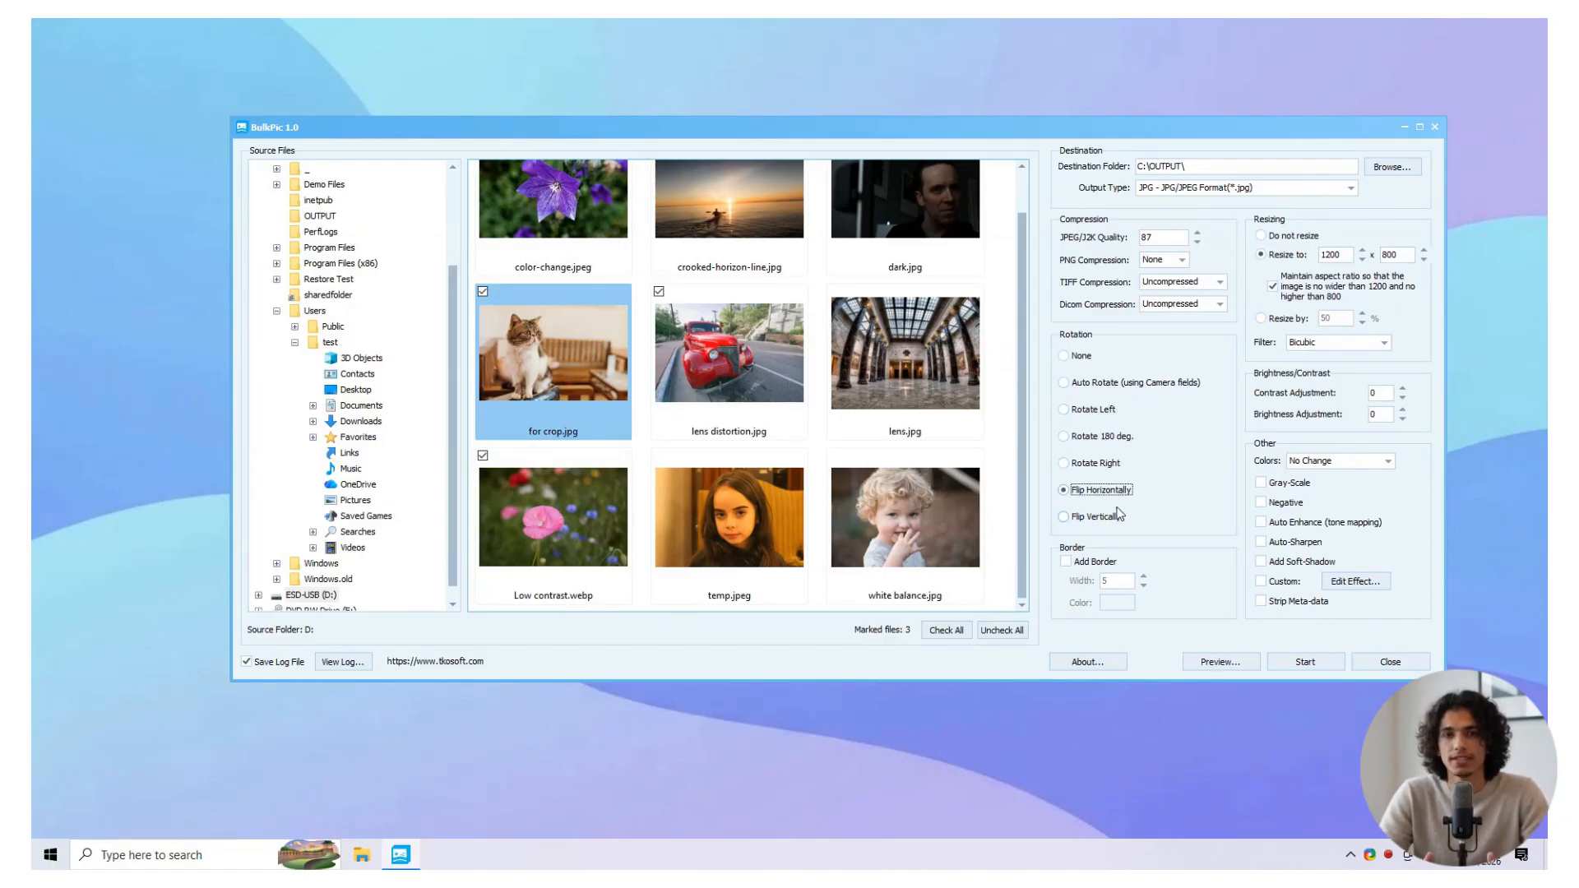
click(1118, 519)
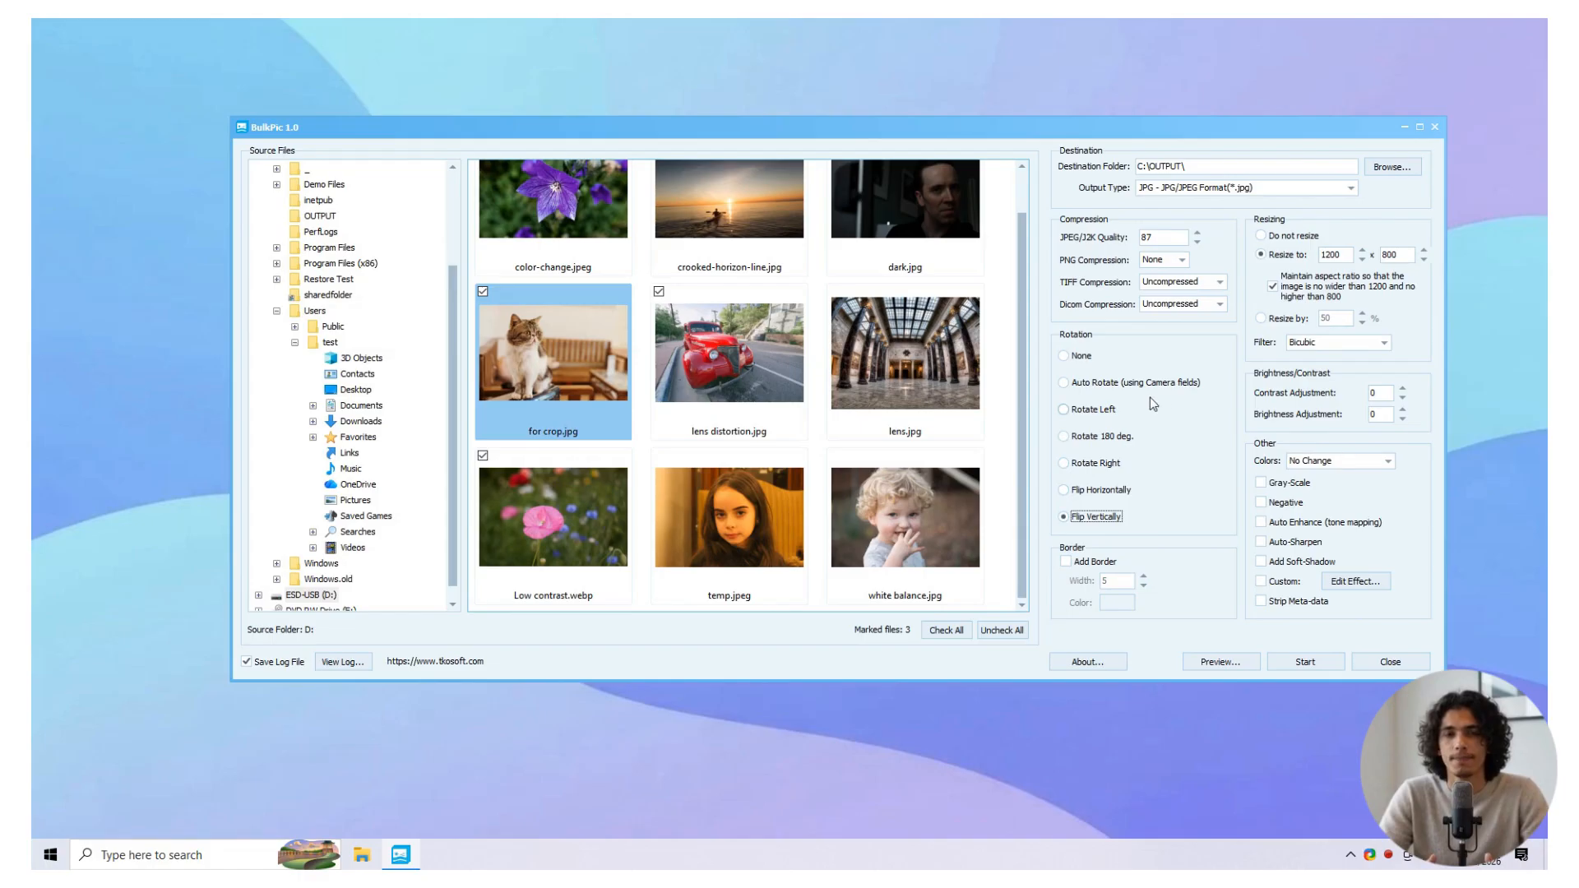
click(1093, 360)
Step: Set the contrast adjustment to 10 and the brightness adjustment to 20, and preview the effects on for crop.jpg
click(1400, 388)
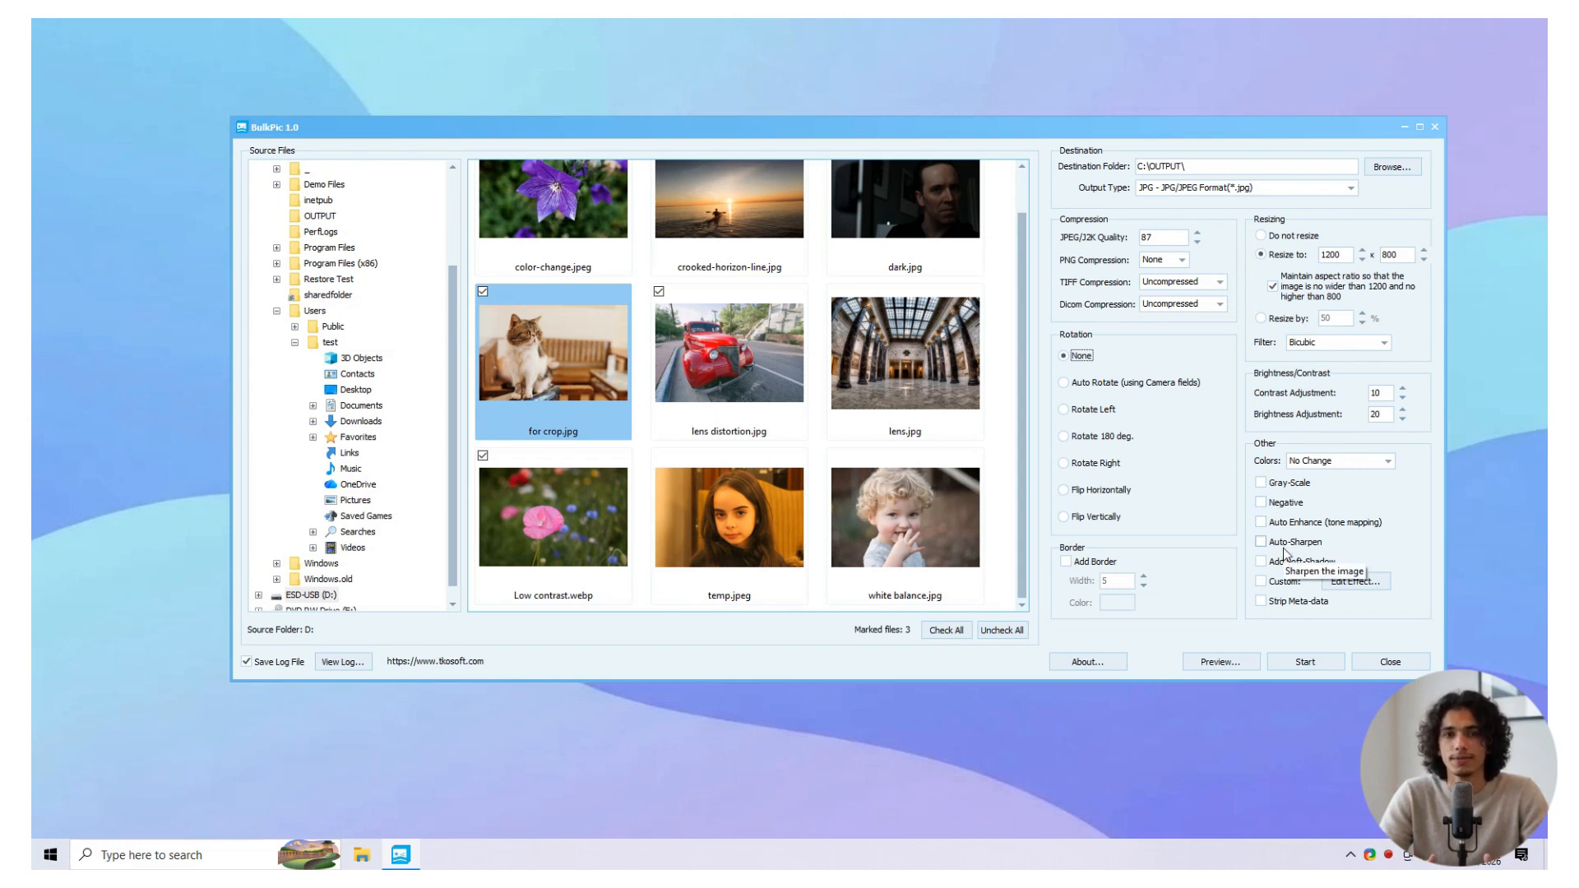
click(1217, 666)
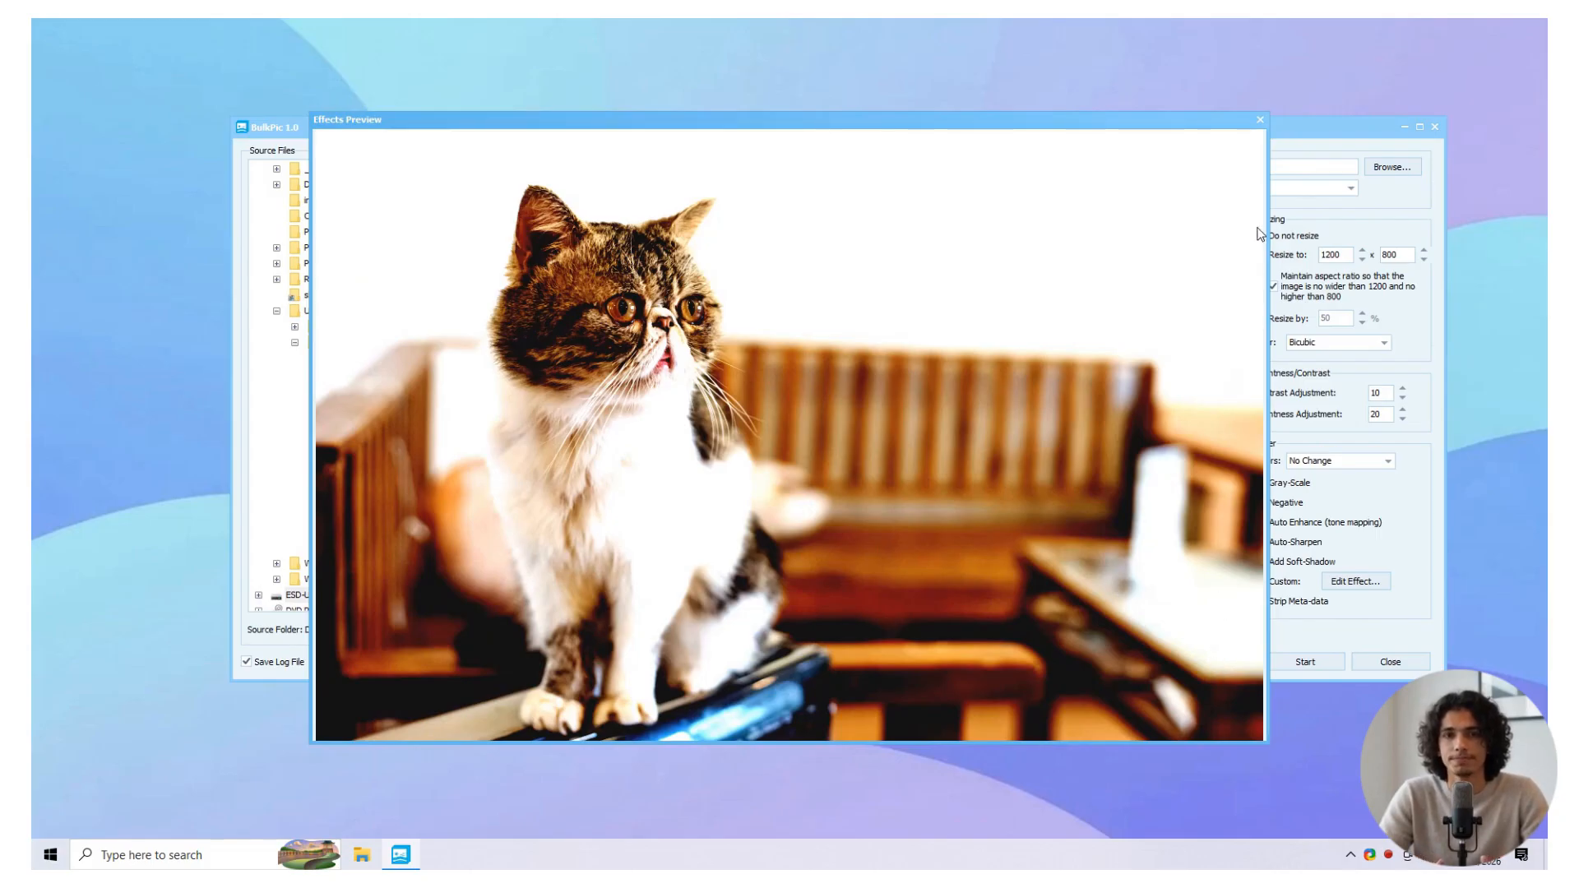
click(1260, 121)
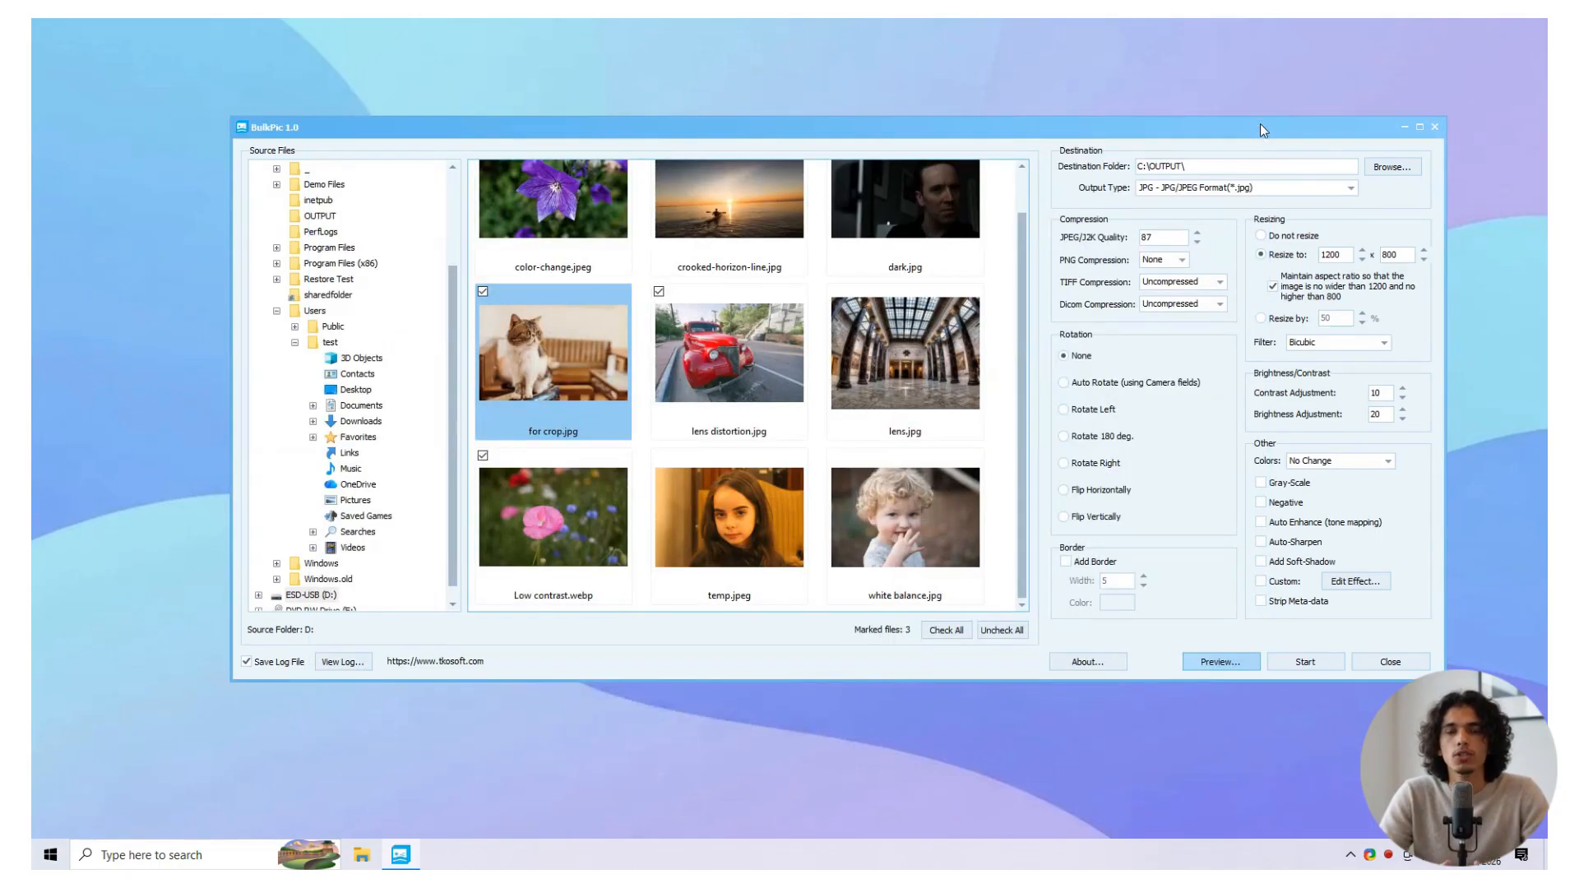
Step: Enable the custom effect and raise the color curve for all channels with one point in the lower midtones
click(1275, 582)
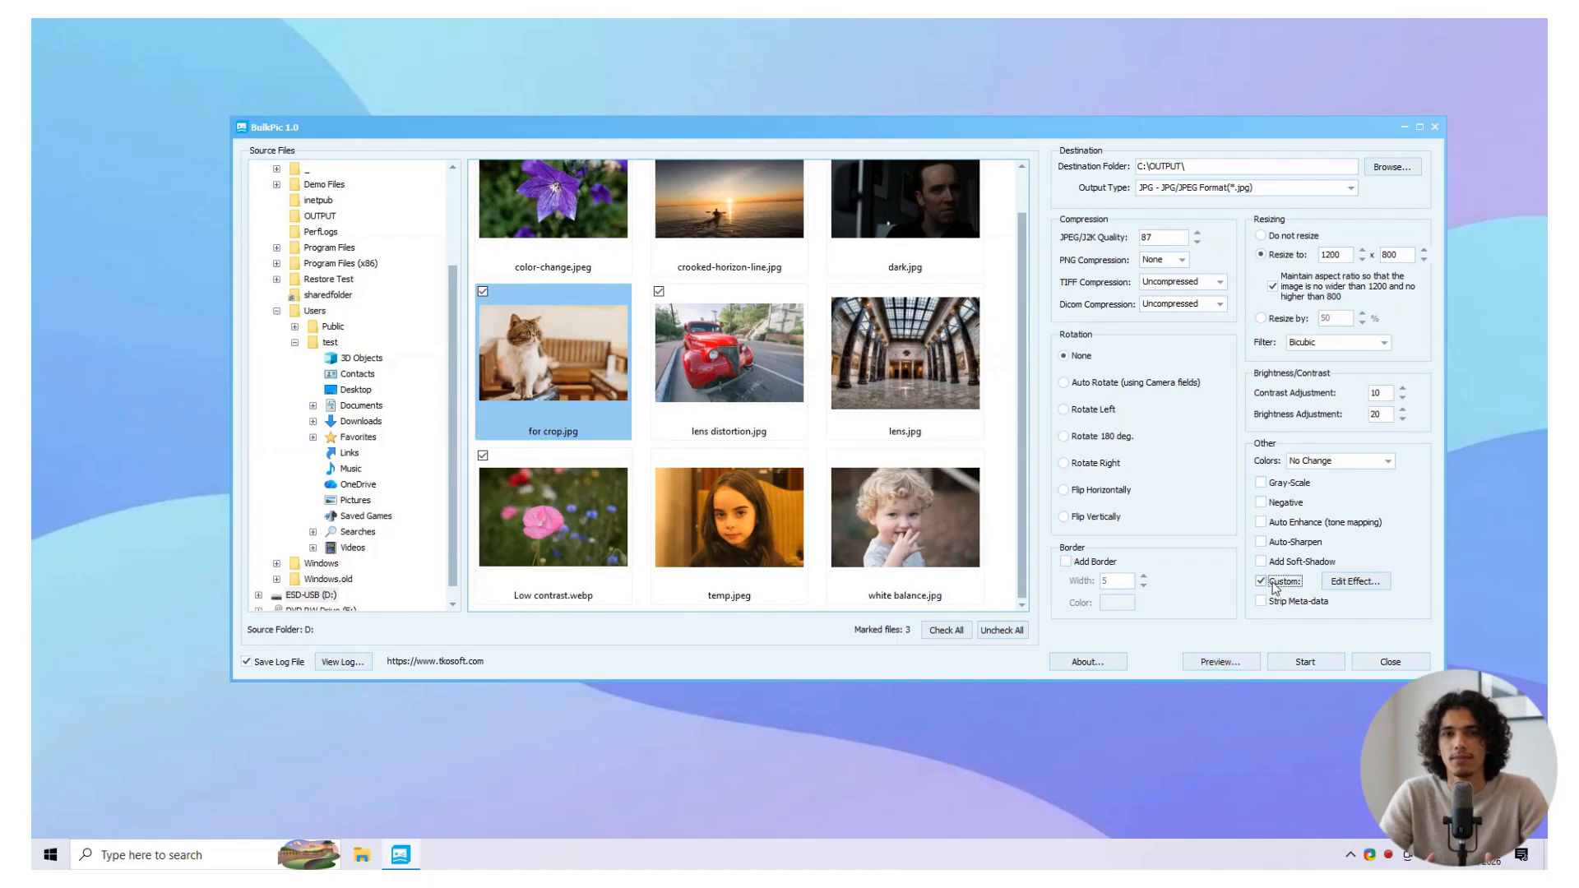
click(1376, 585)
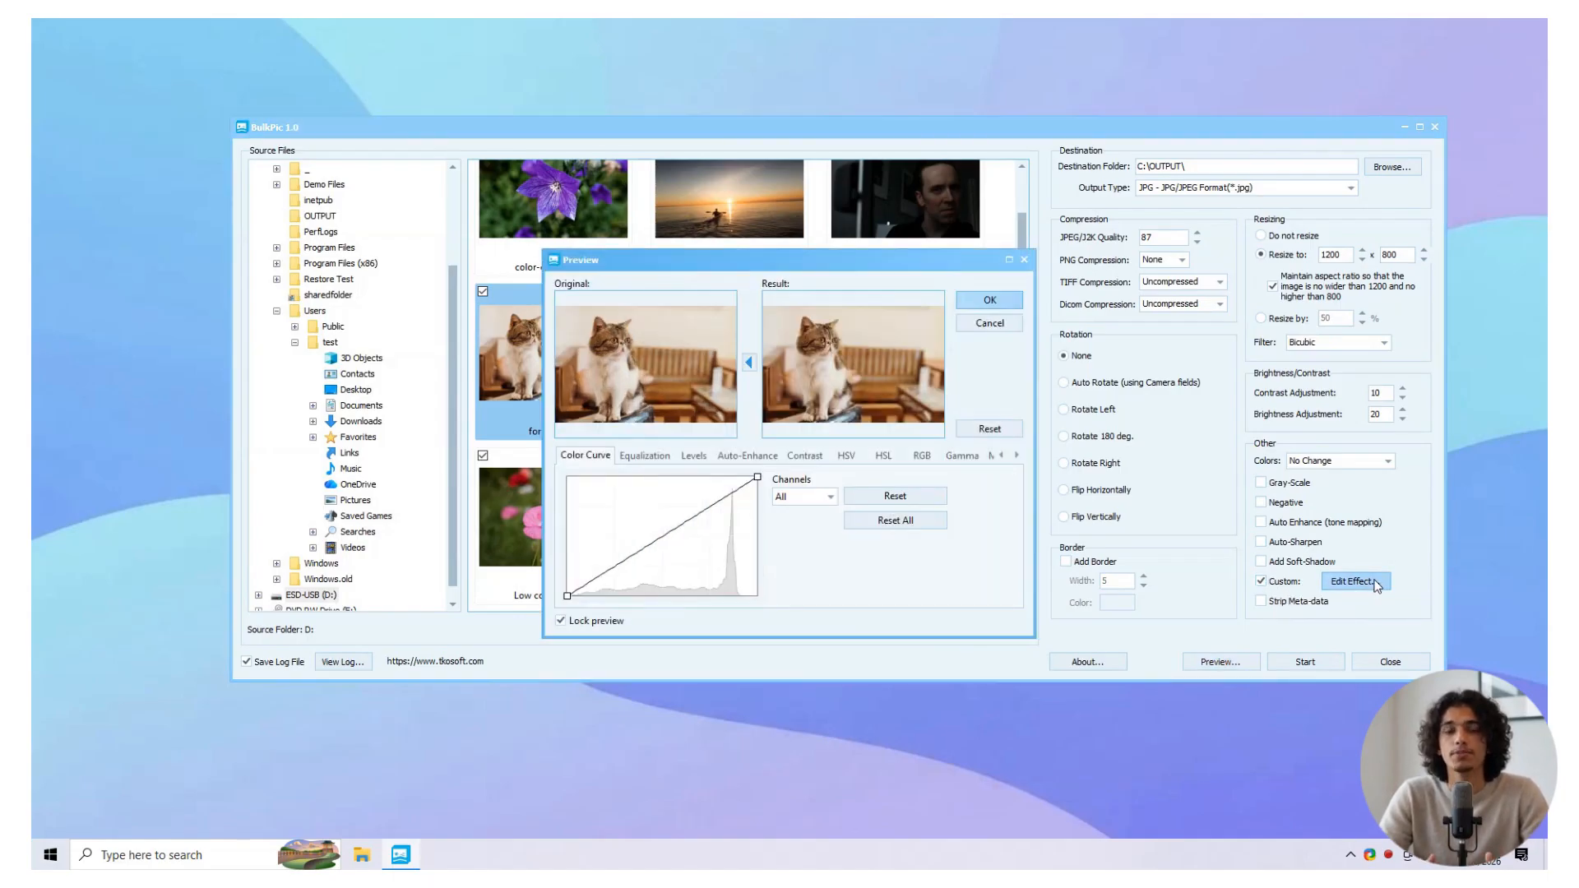
drag(716, 504, 696, 552)
drag(695, 549, 645, 538)
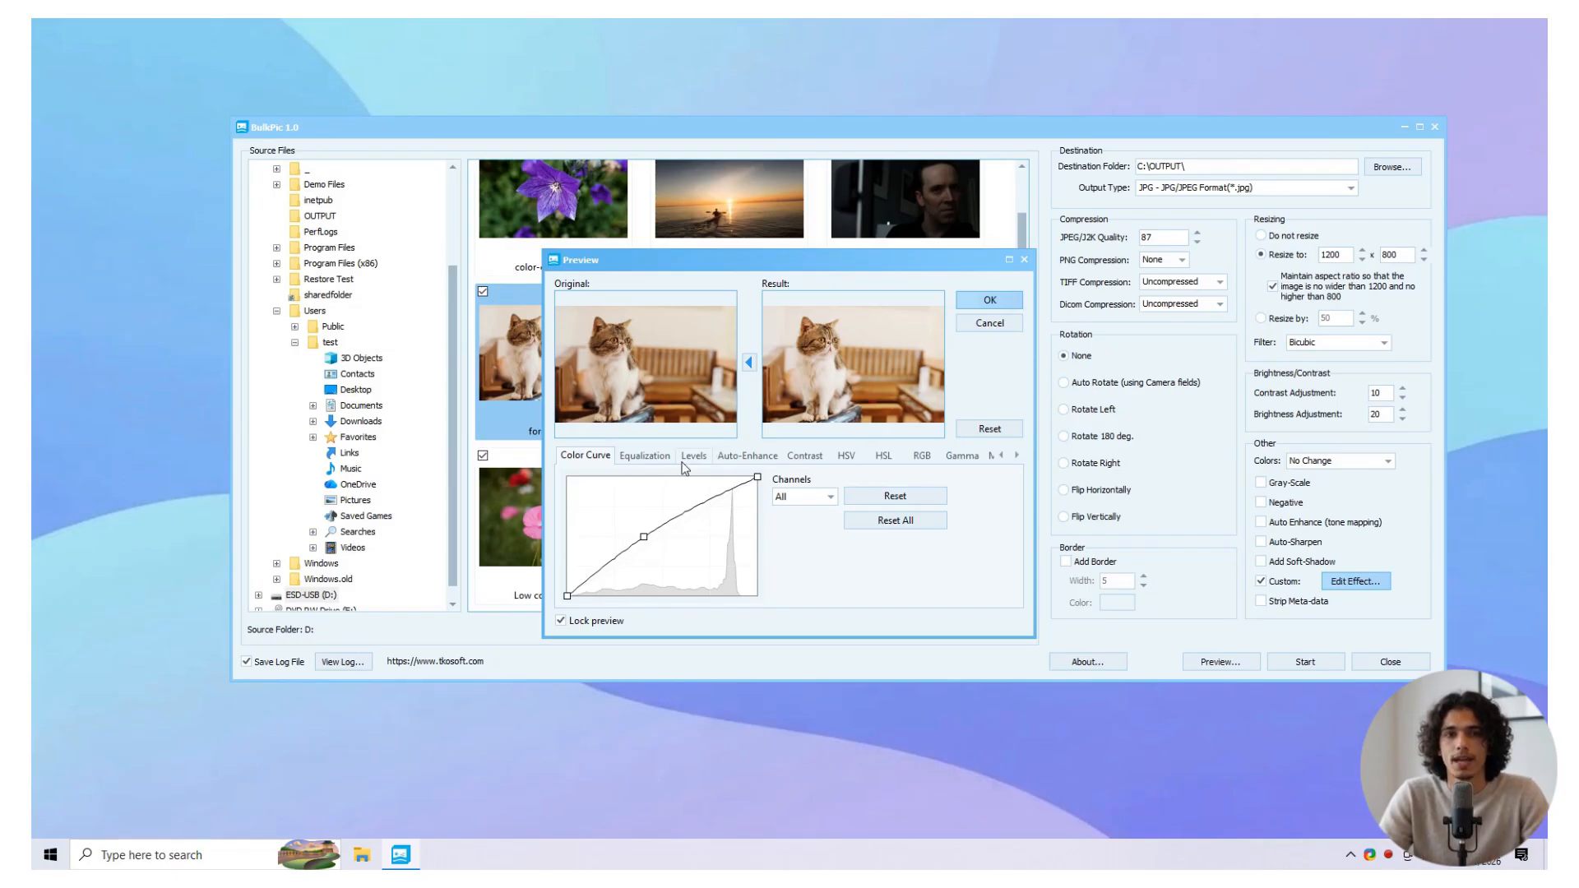
Step: Look through the Equalization, Levels and Auto-Enhance effects, and try the Contrast effect with a contrast of 10
click(625, 458)
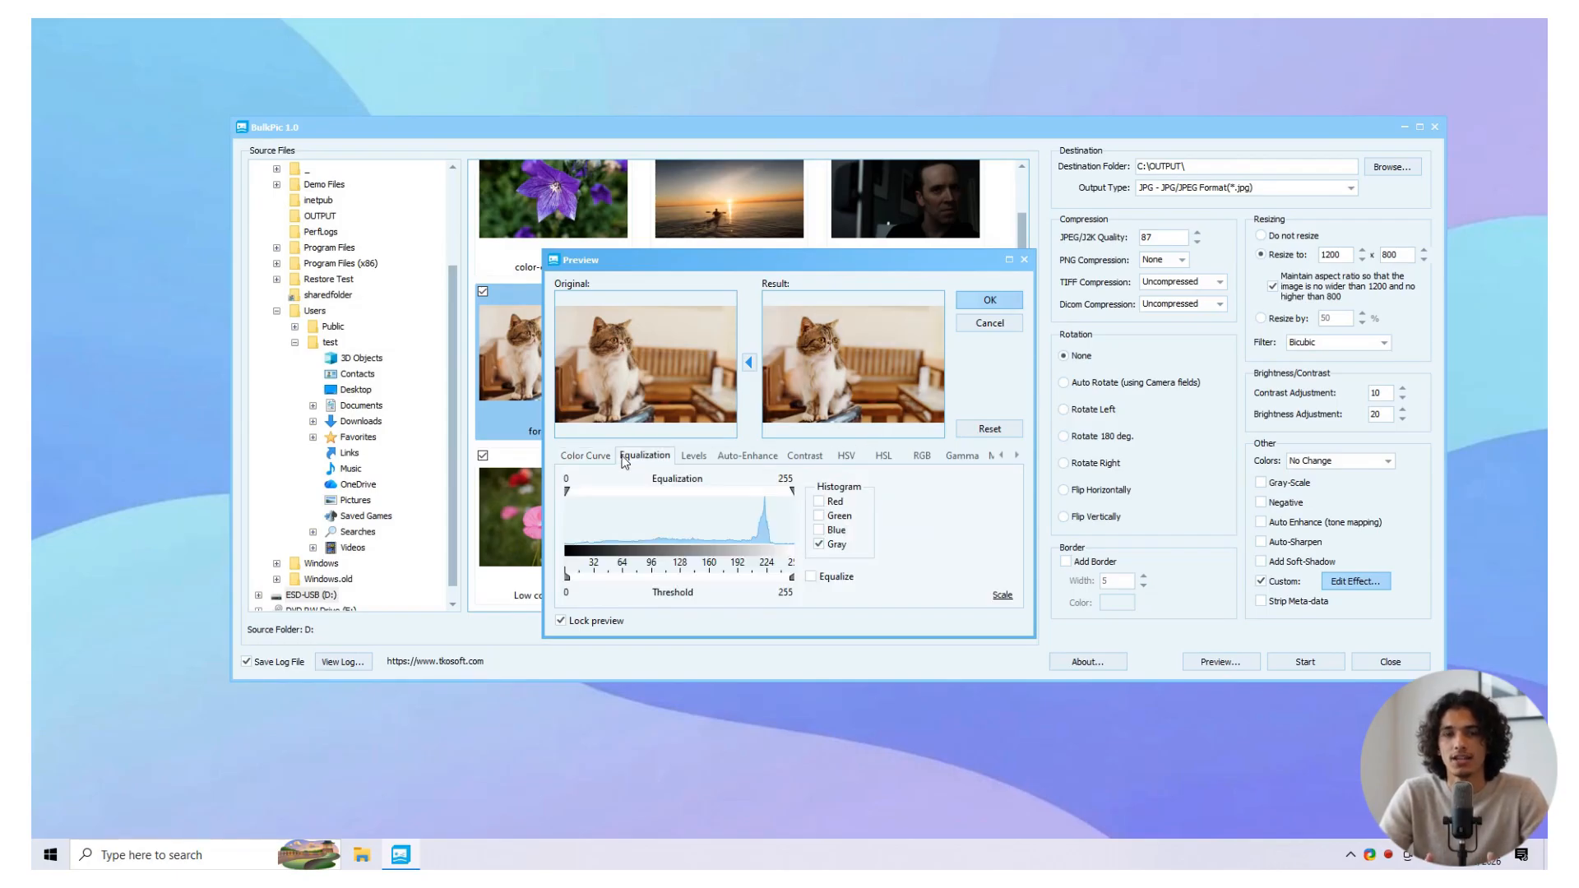
click(693, 458)
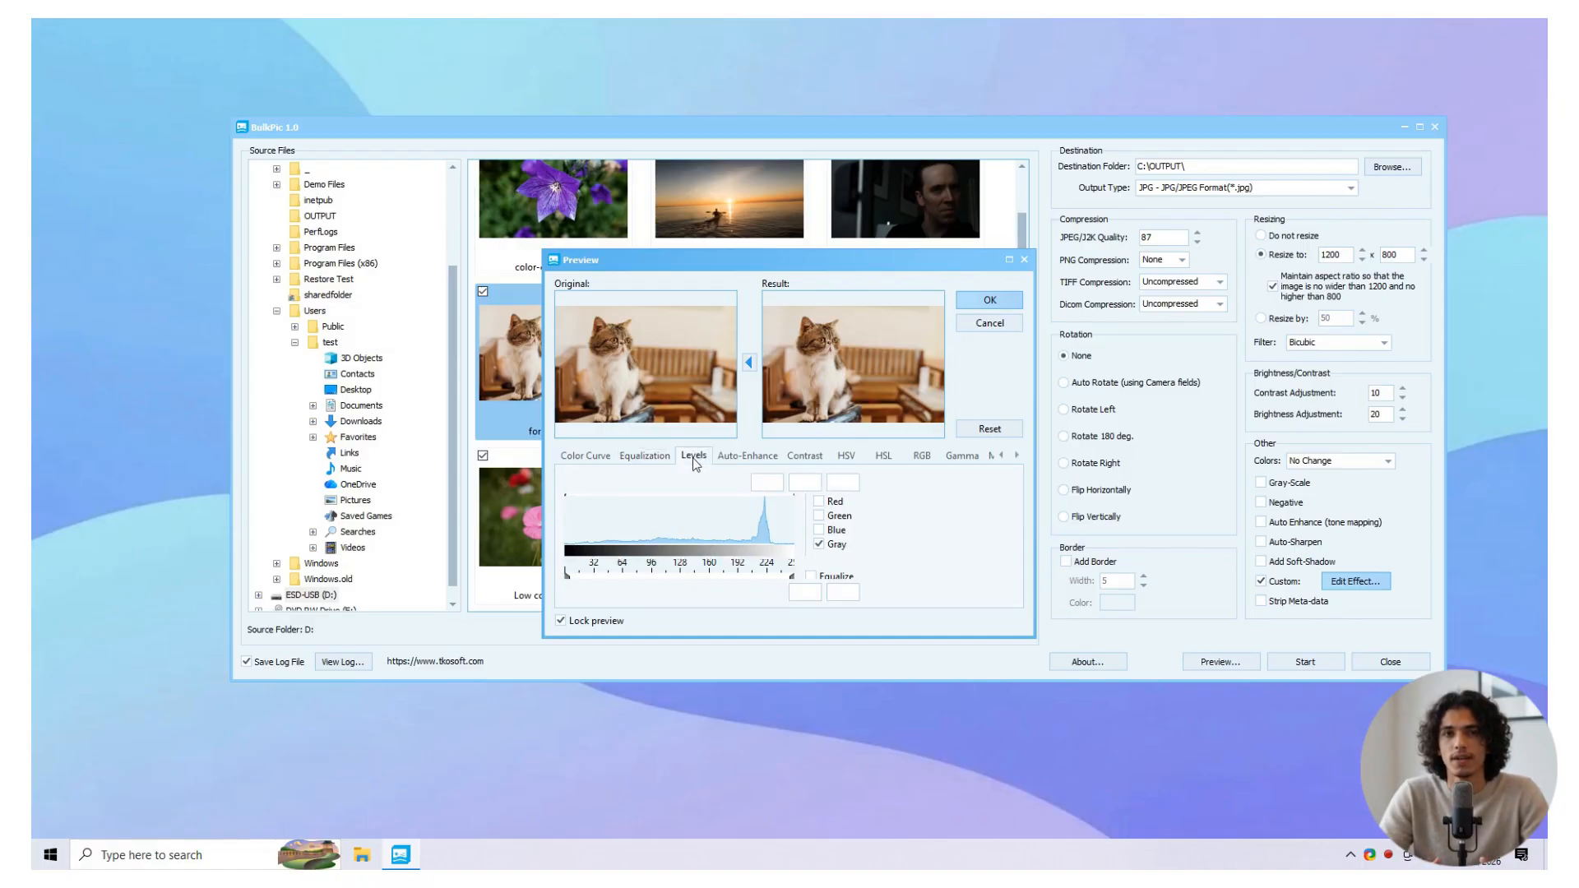
click(744, 457)
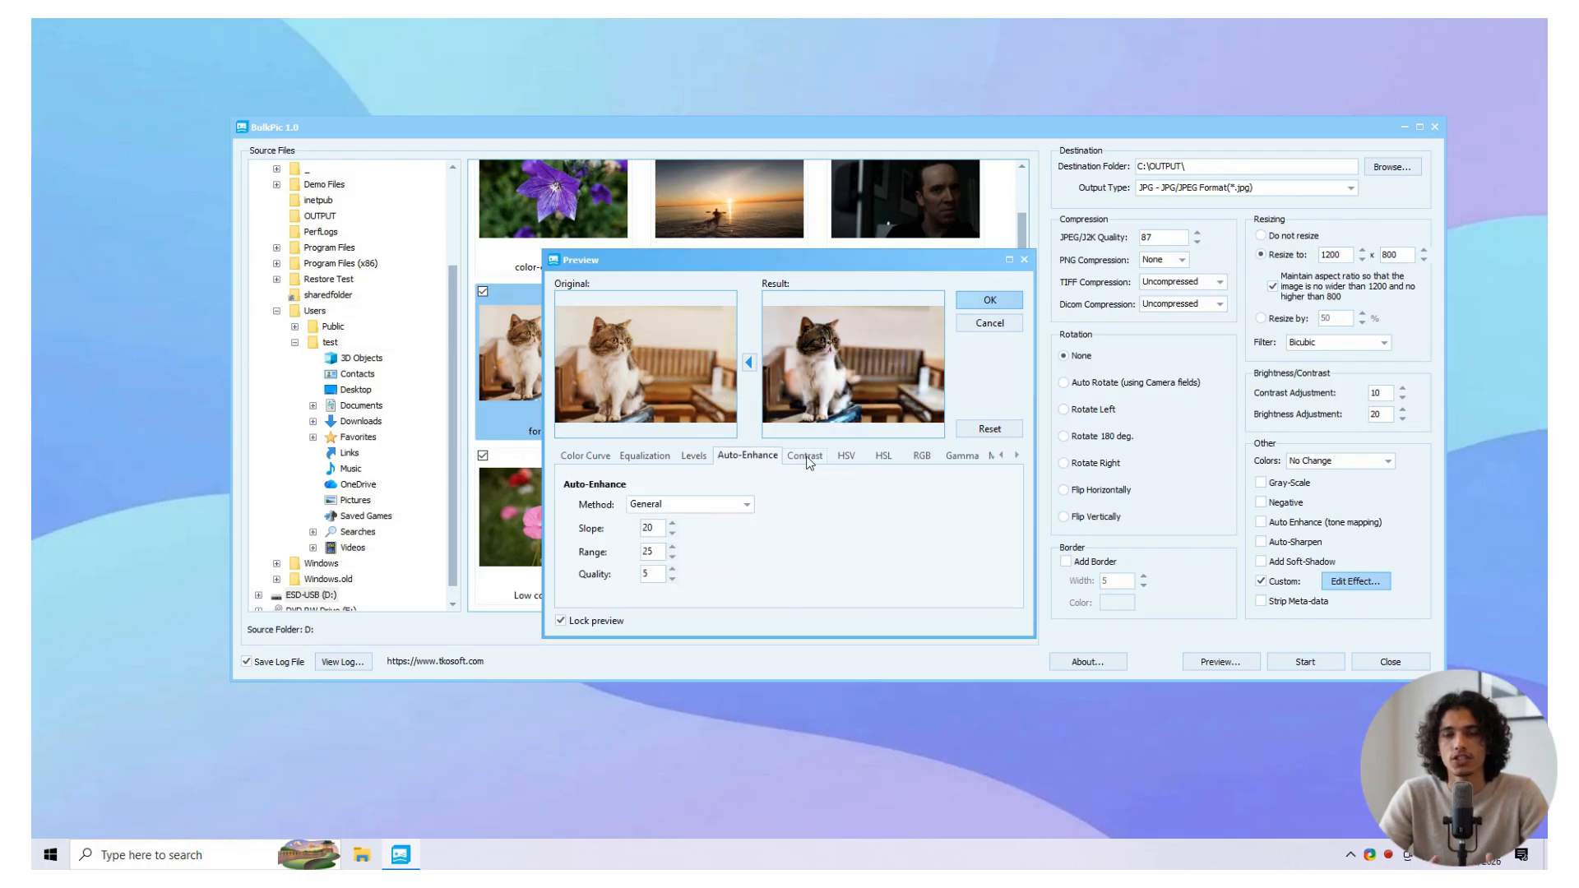
click(806, 459)
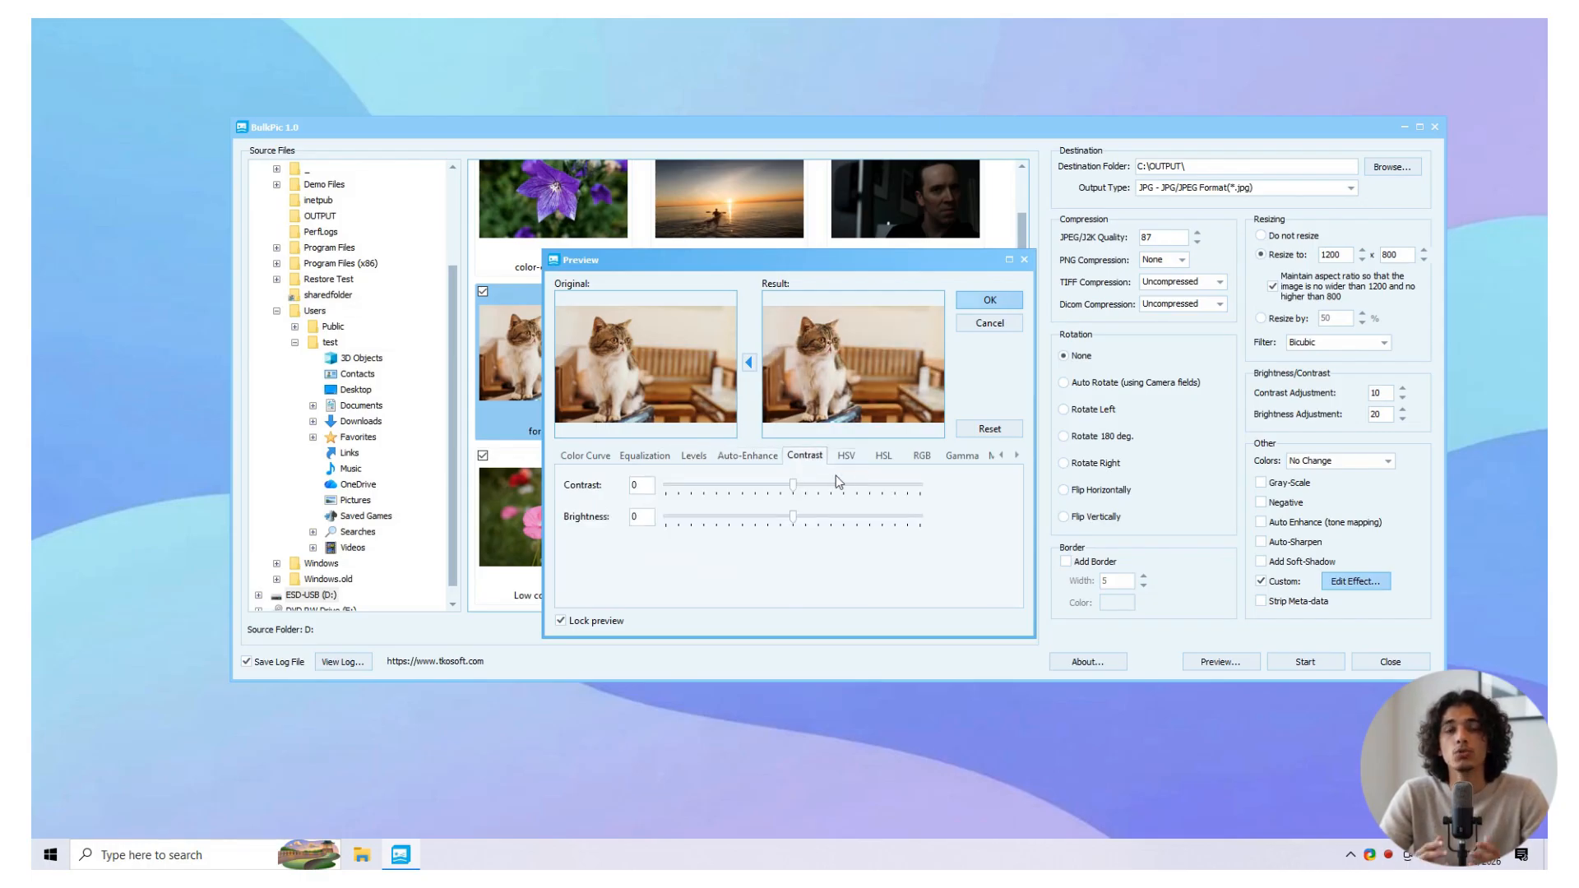
drag(794, 487, 828, 495)
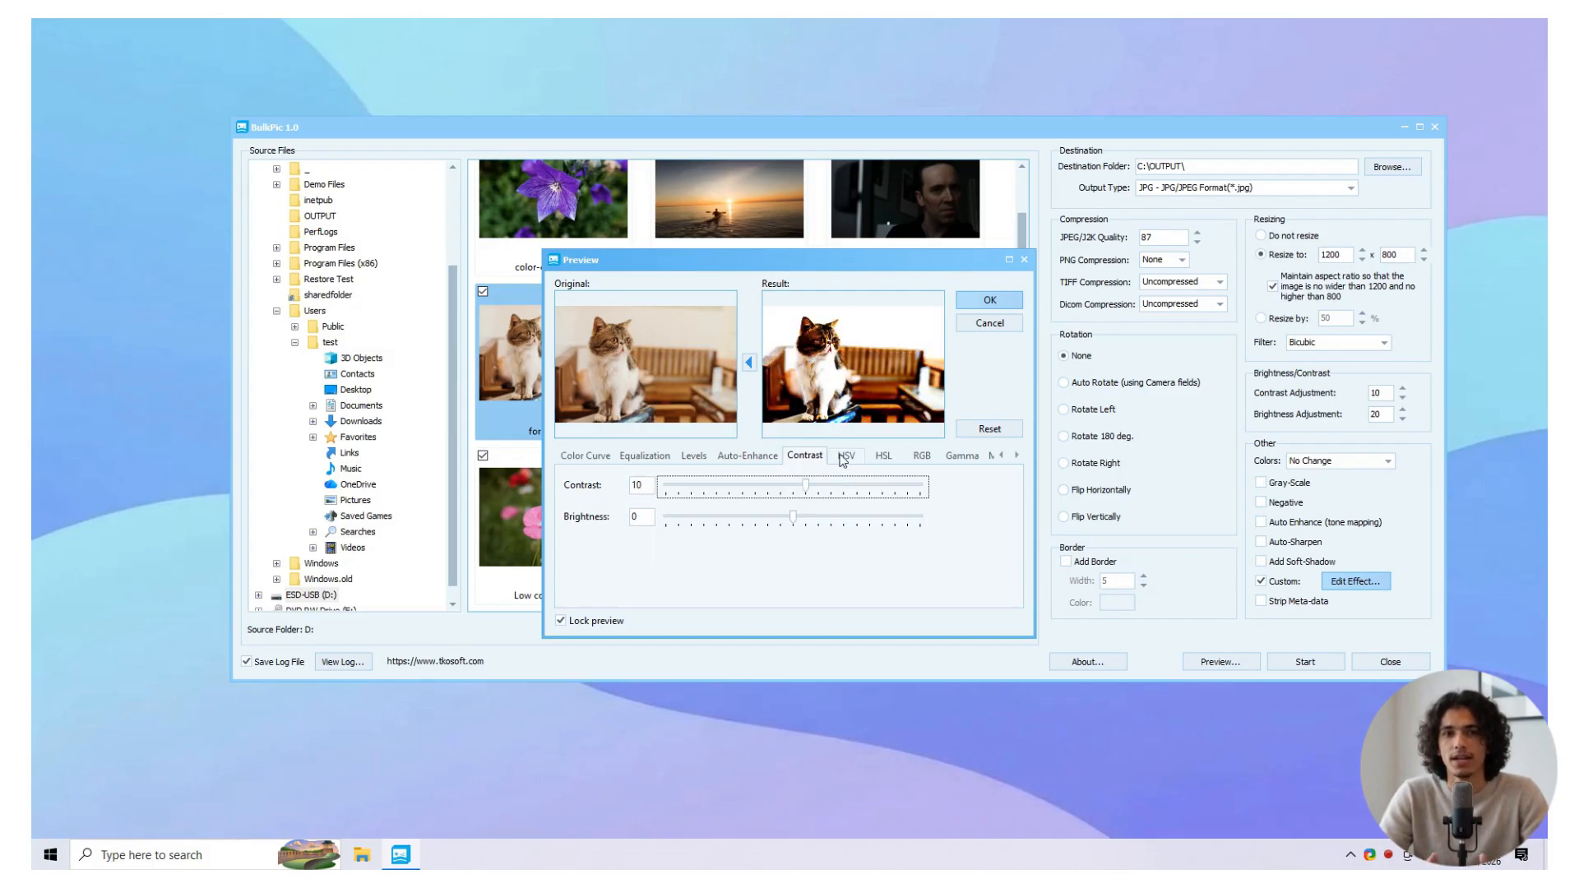
Step: Examine the HSV, HSL, RGB and Gamma settings of the custom effect
click(845, 457)
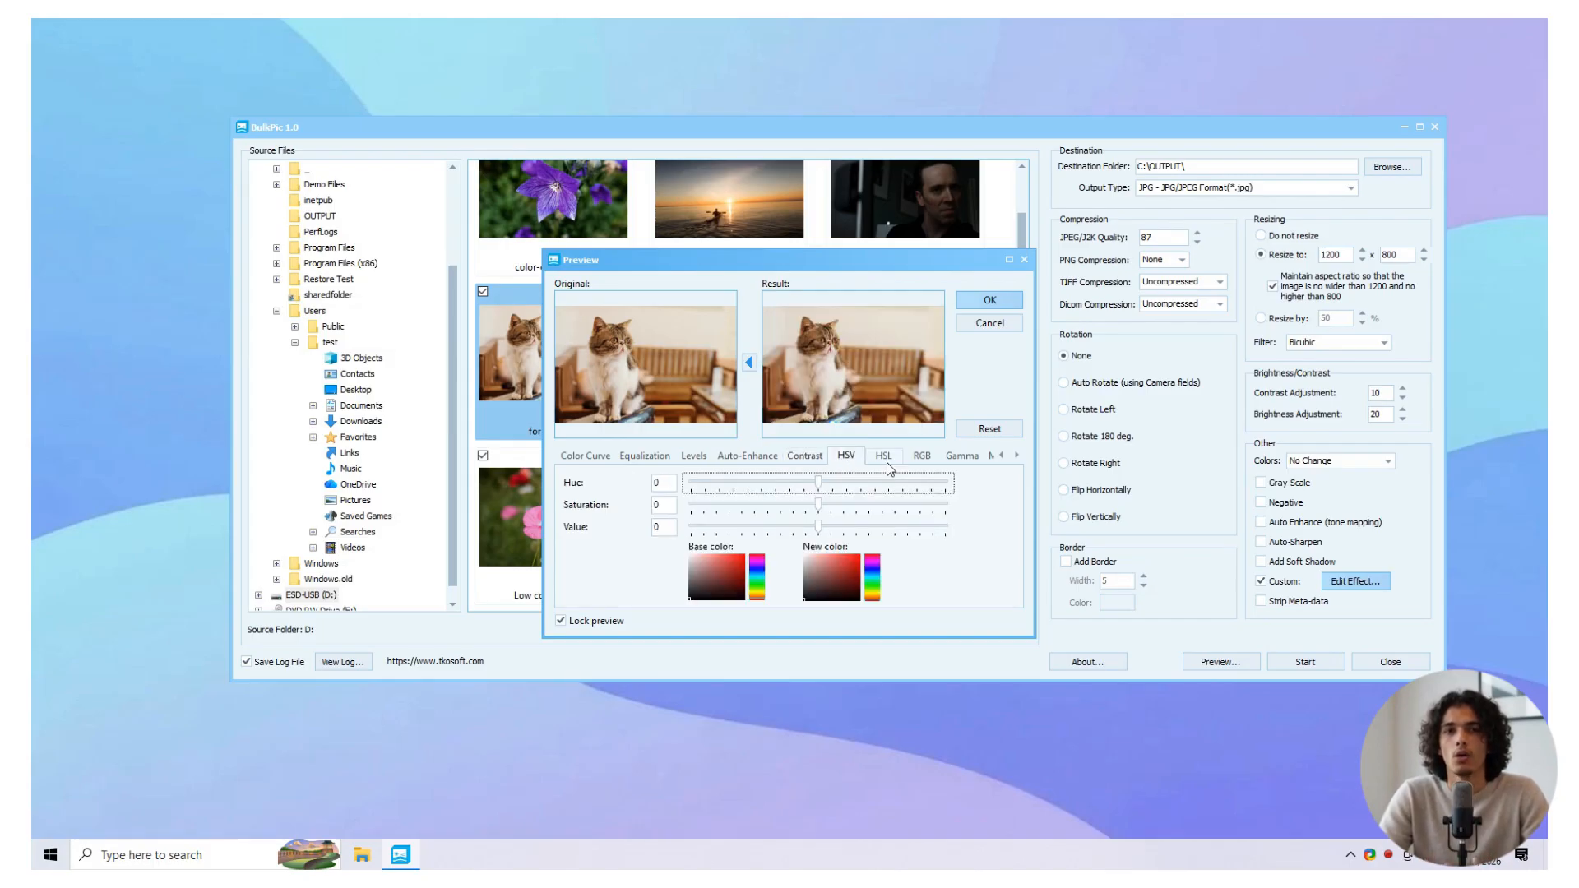
click(885, 459)
click(924, 459)
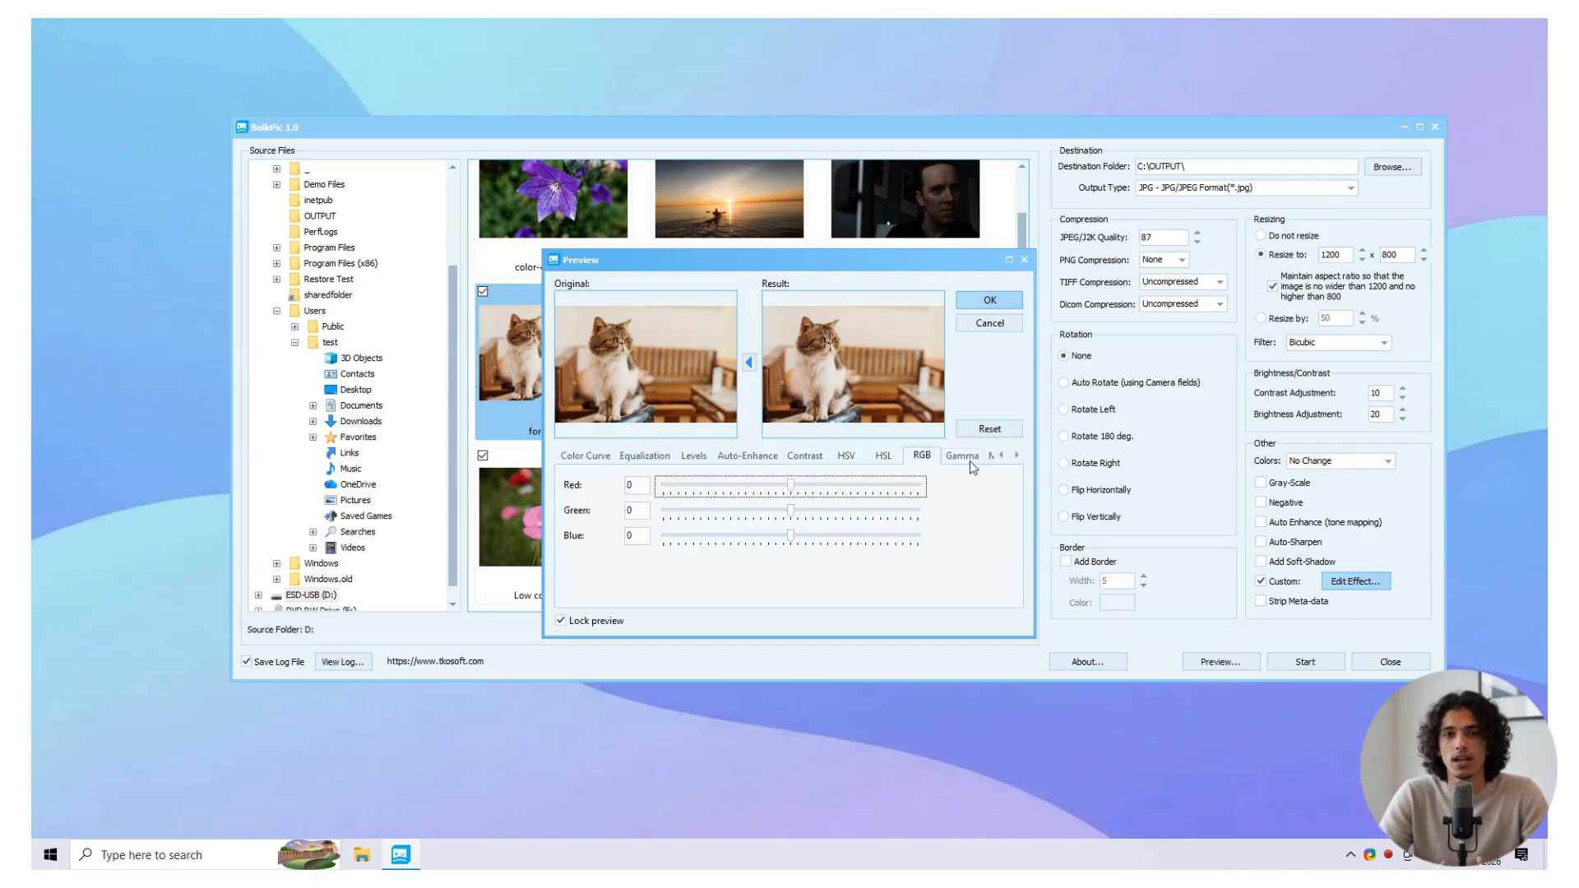
click(966, 464)
Step: Examine the Morphing Filter, User Filter, Bump Map, Lens and FFT effects on the cat image
click(1015, 456)
click(1016, 457)
click(1015, 457)
click(1015, 457)
click(1016, 457)
click(1016, 457)
click(720, 458)
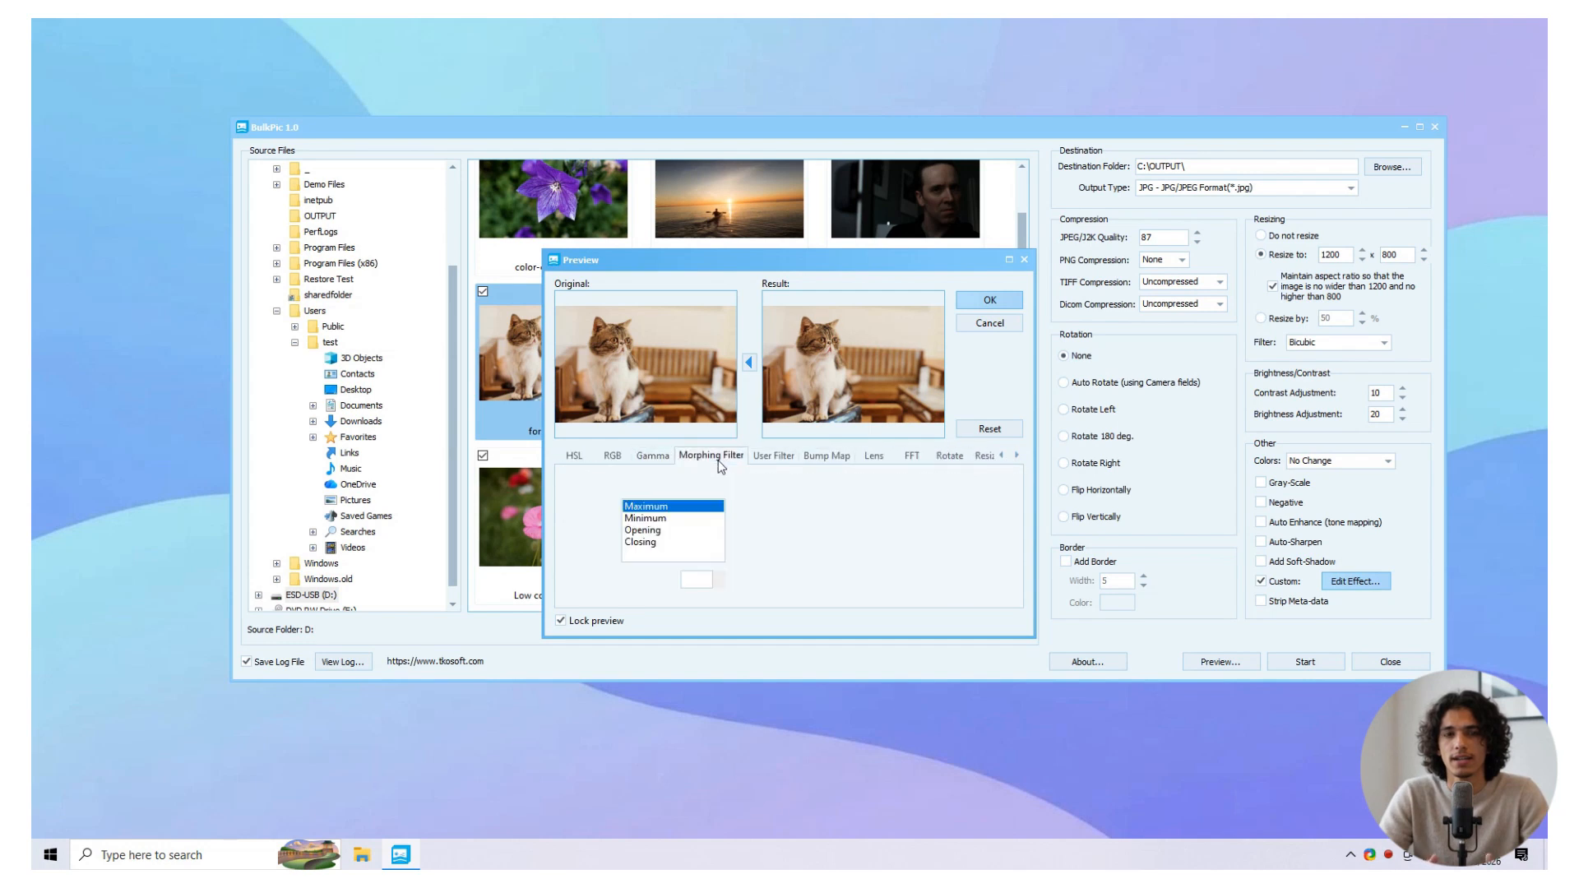
click(773, 457)
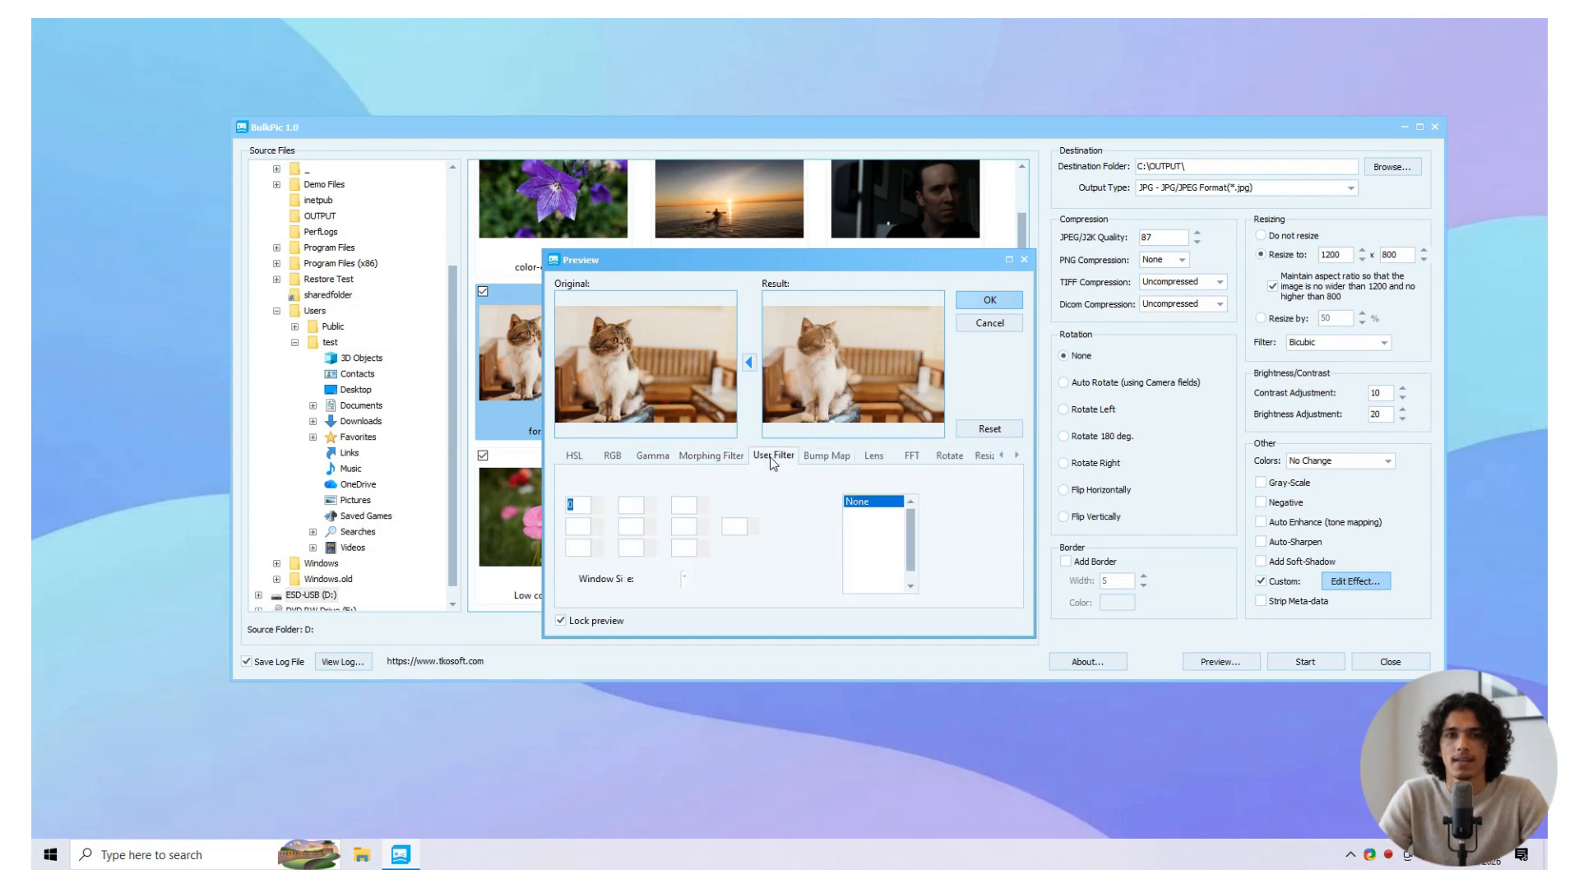
click(834, 460)
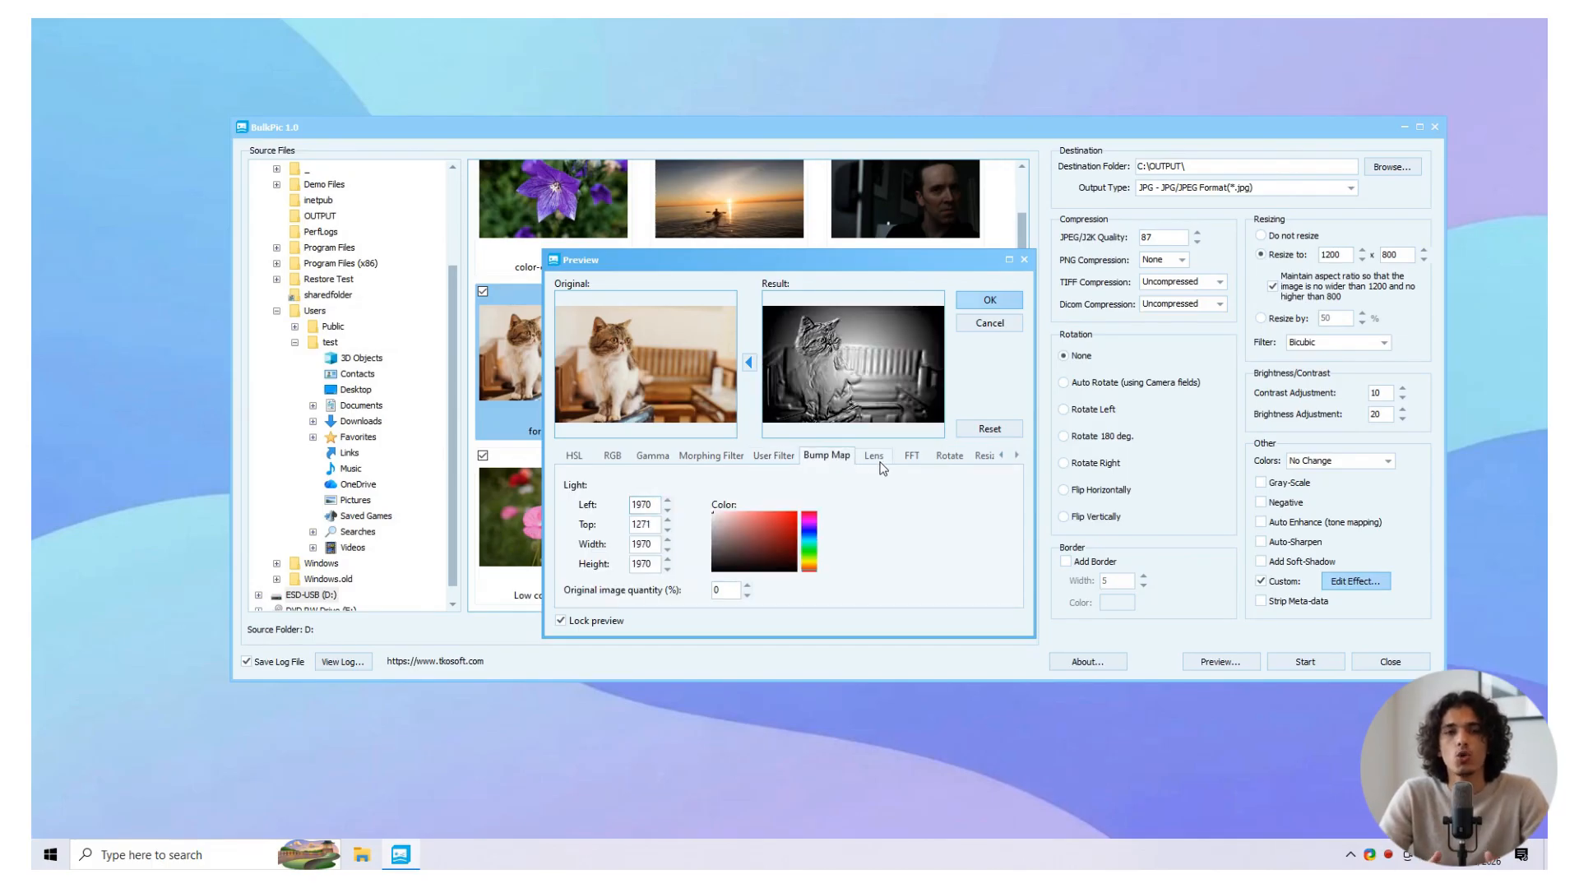
click(874, 457)
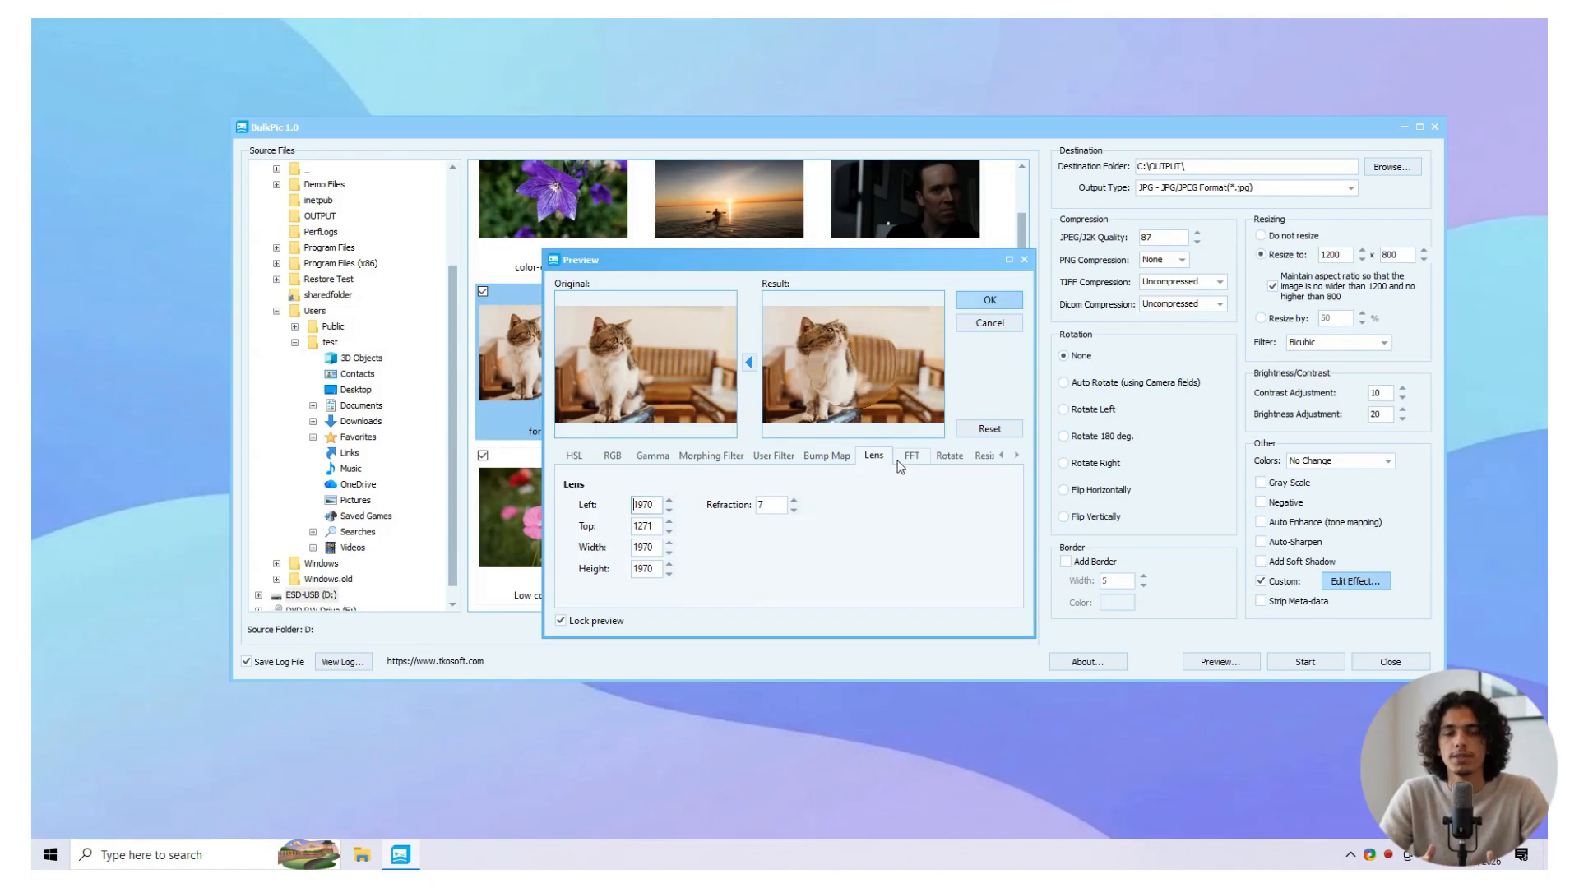
click(908, 459)
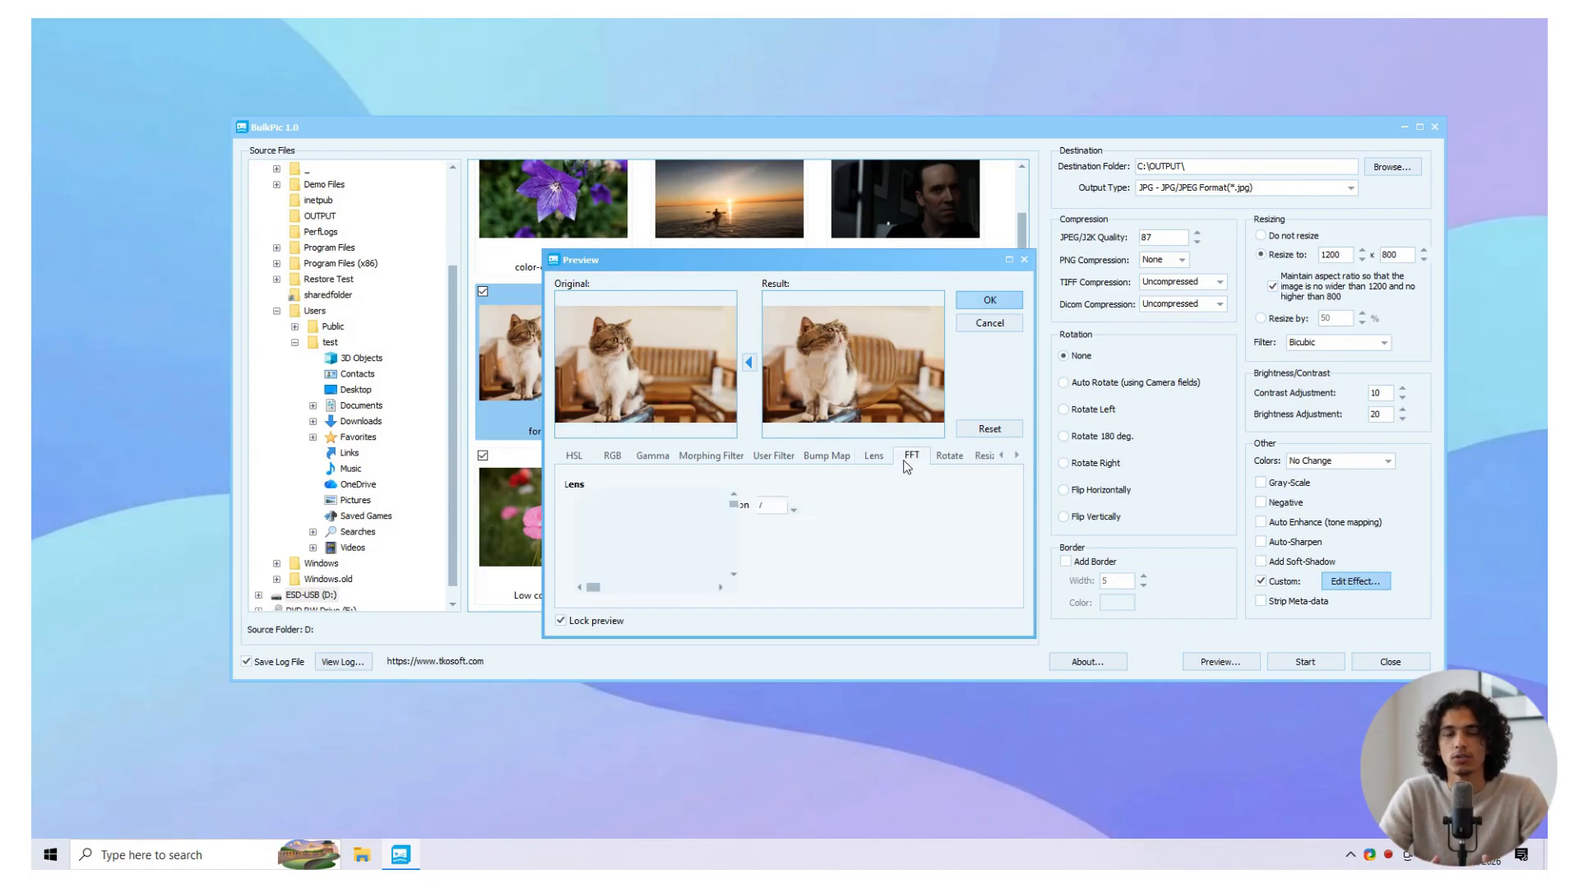
Step: Try the Rotate effect at 20 degrees with cropping as Photo
click(951, 455)
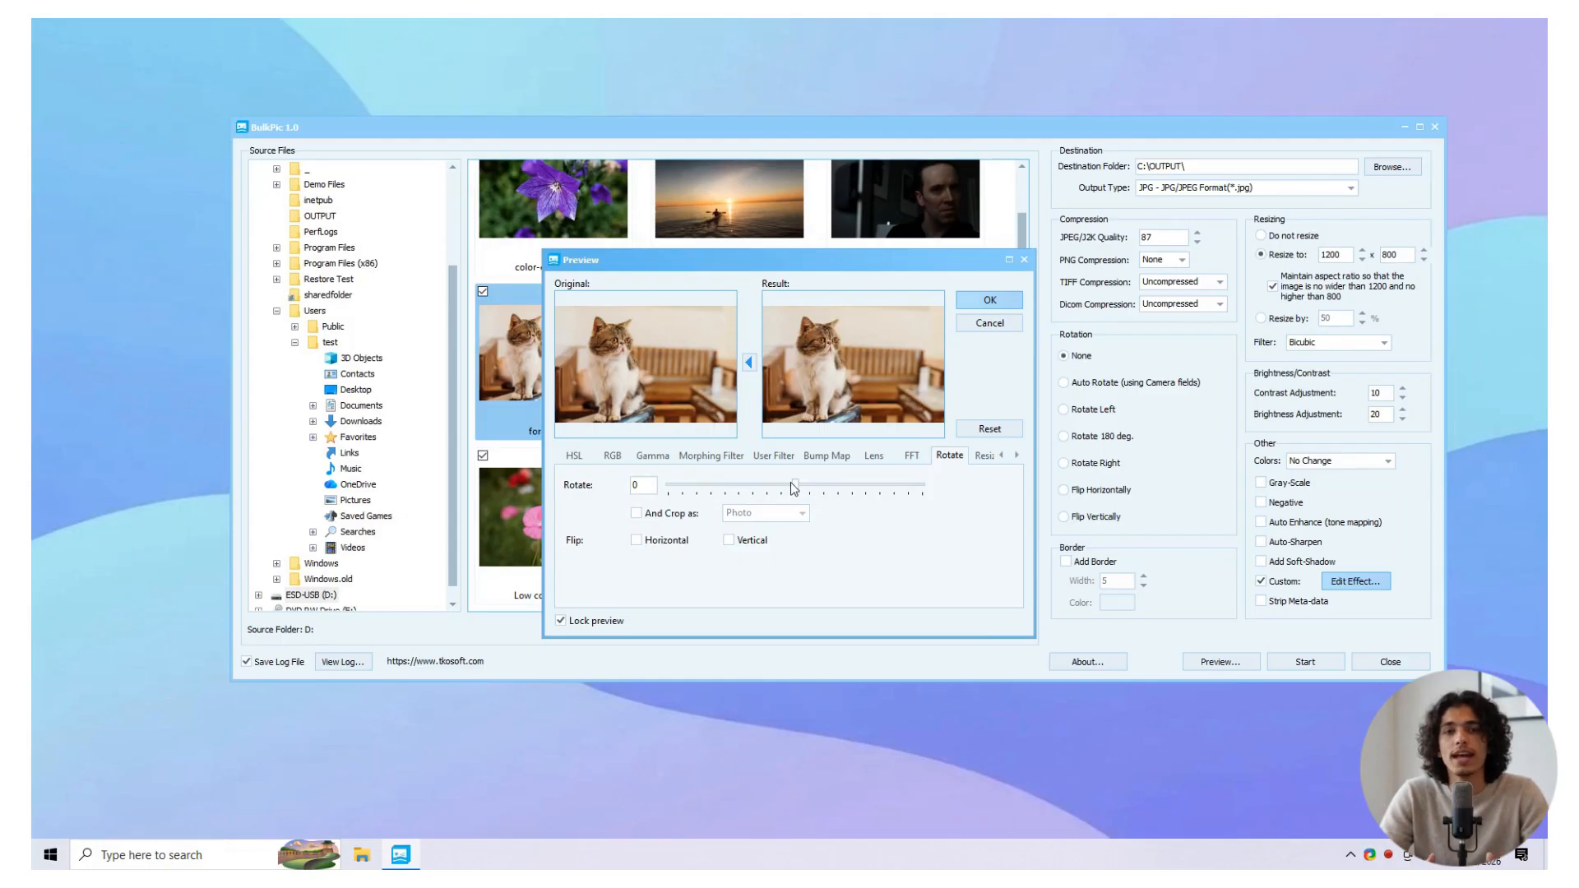
drag(794, 485, 807, 485)
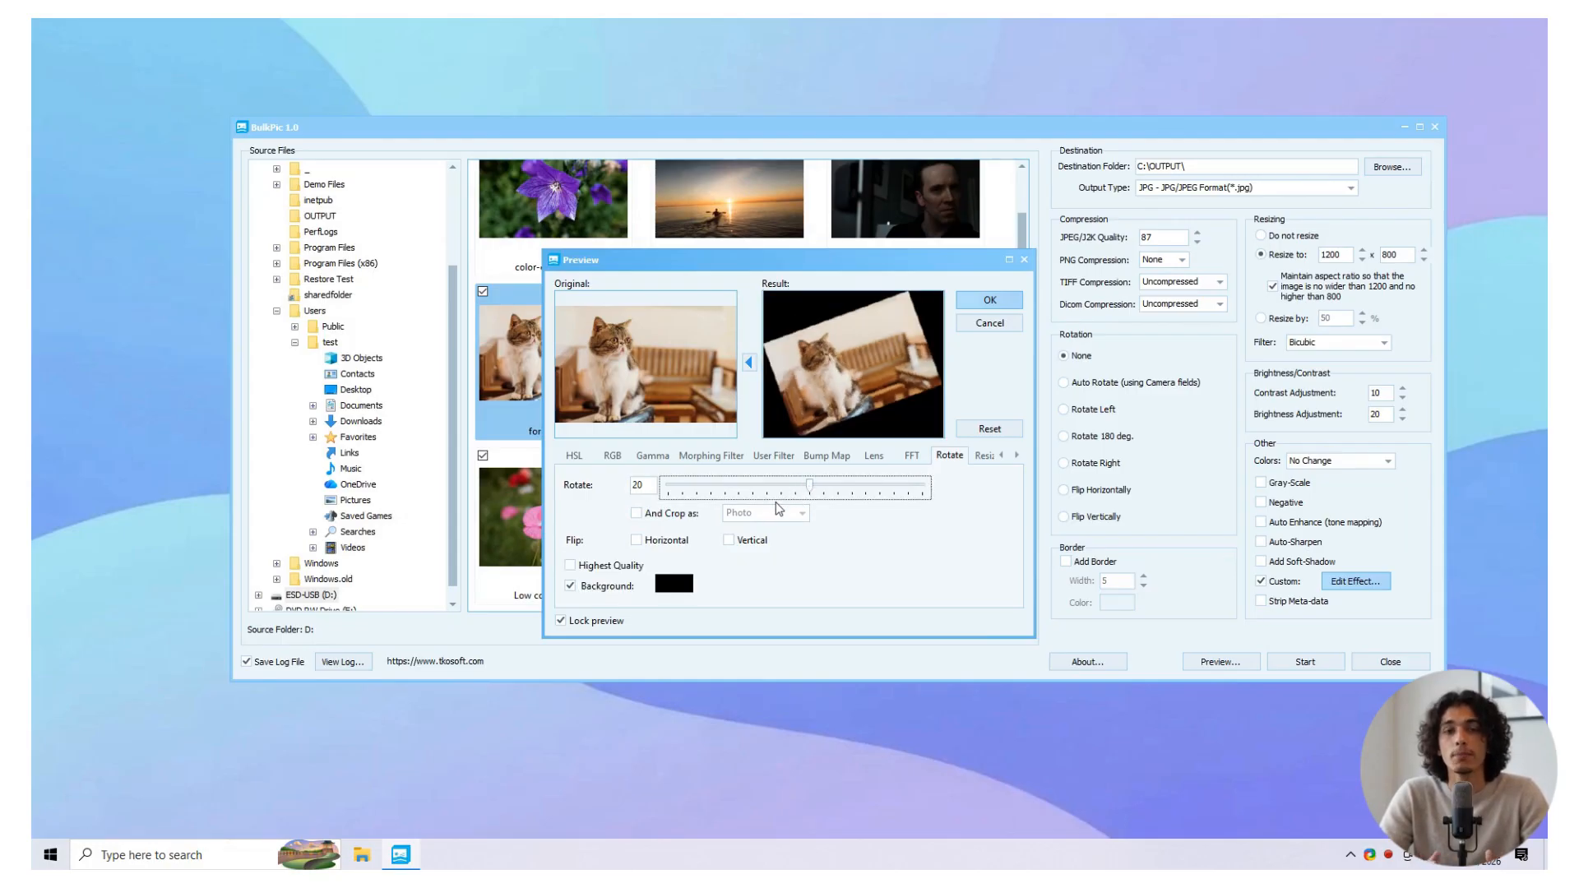
click(657, 514)
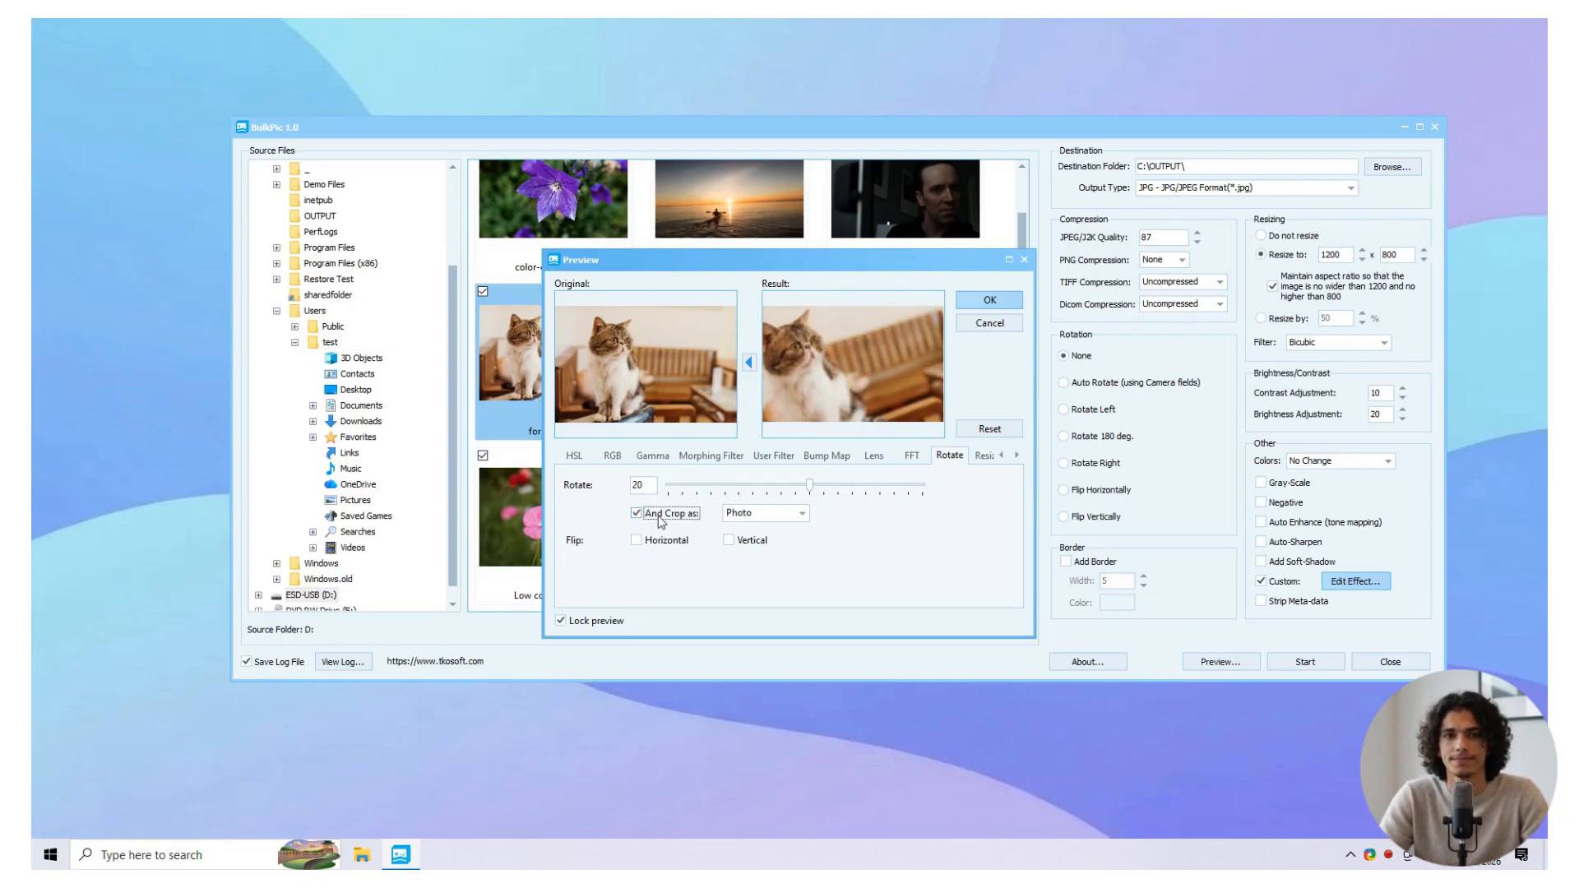
Step: Check the Resize effect's settings and try the Crop effect with a smaller selection around the cat
click(983, 460)
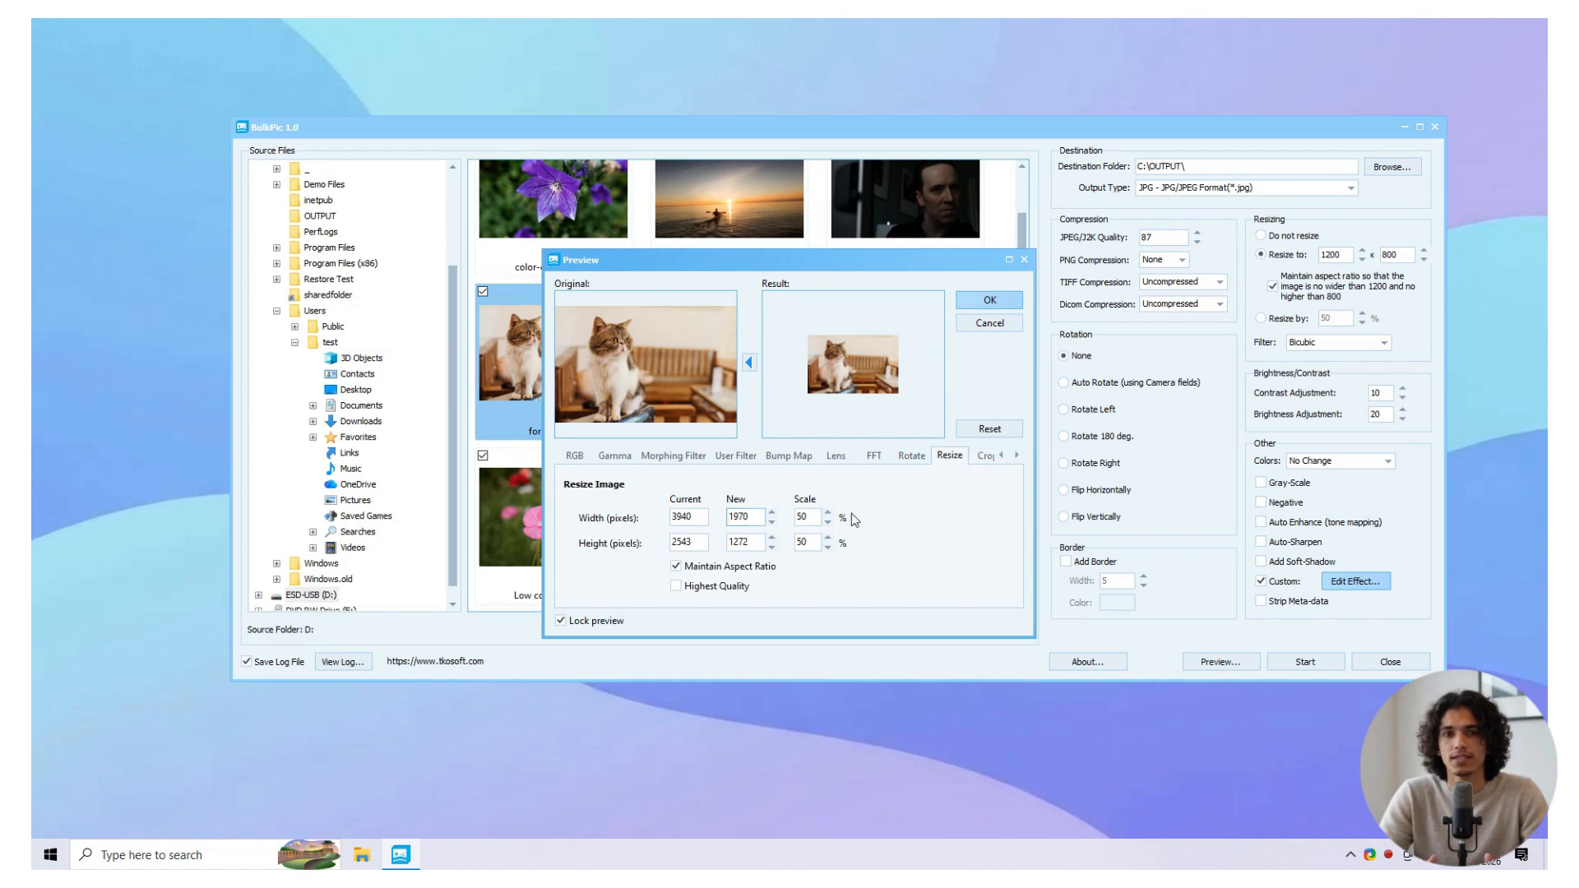
click(1016, 455)
click(1016, 455)
click(1017, 455)
click(1017, 455)
click(791, 457)
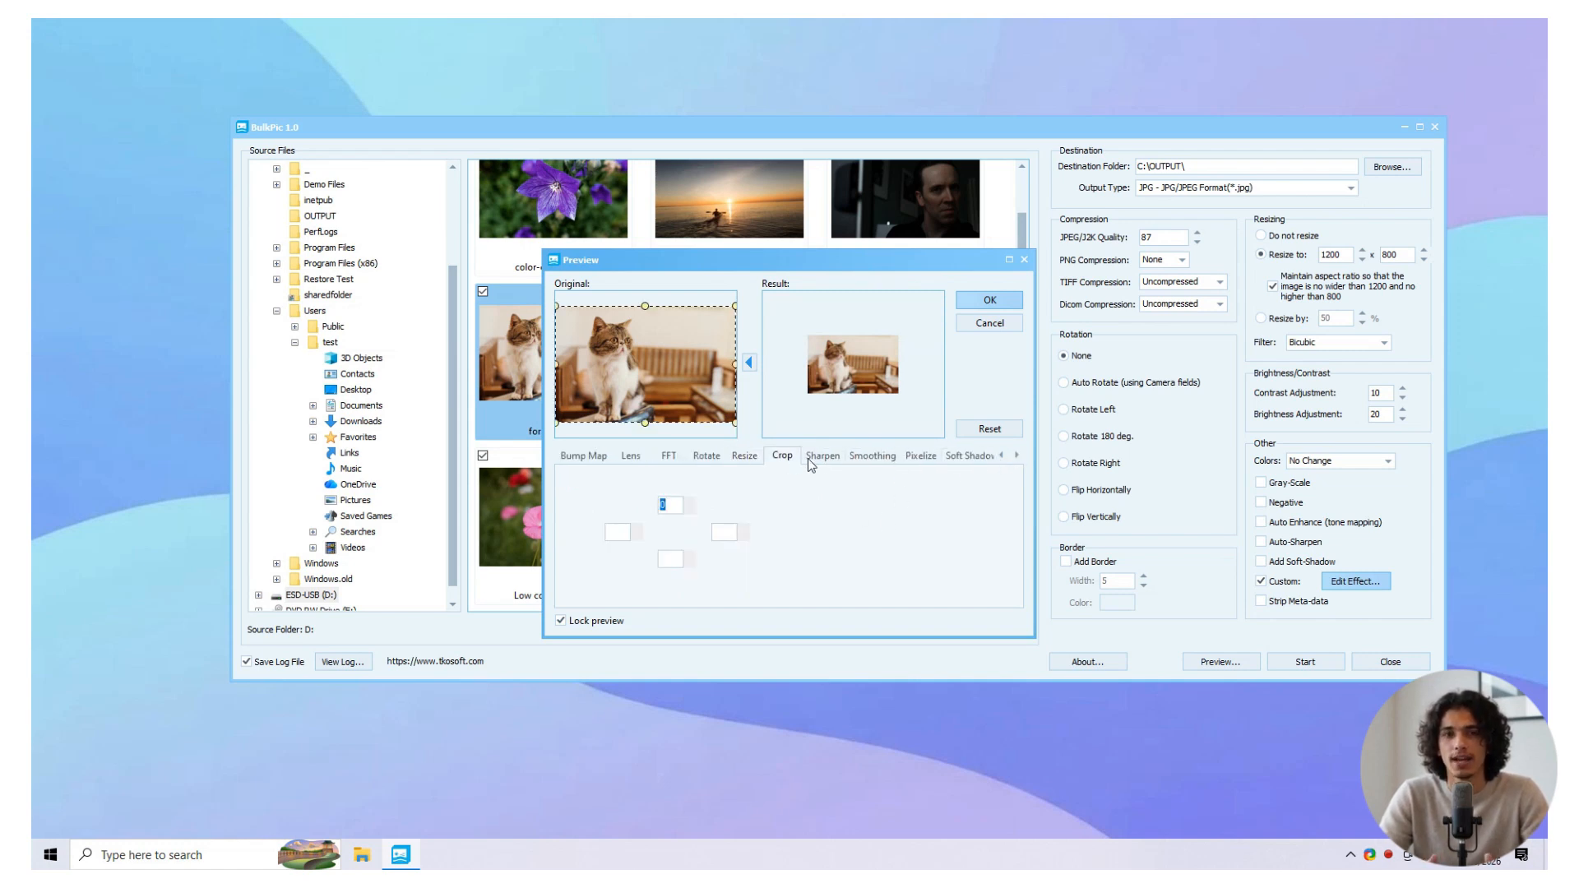
drag(734, 422, 653, 365)
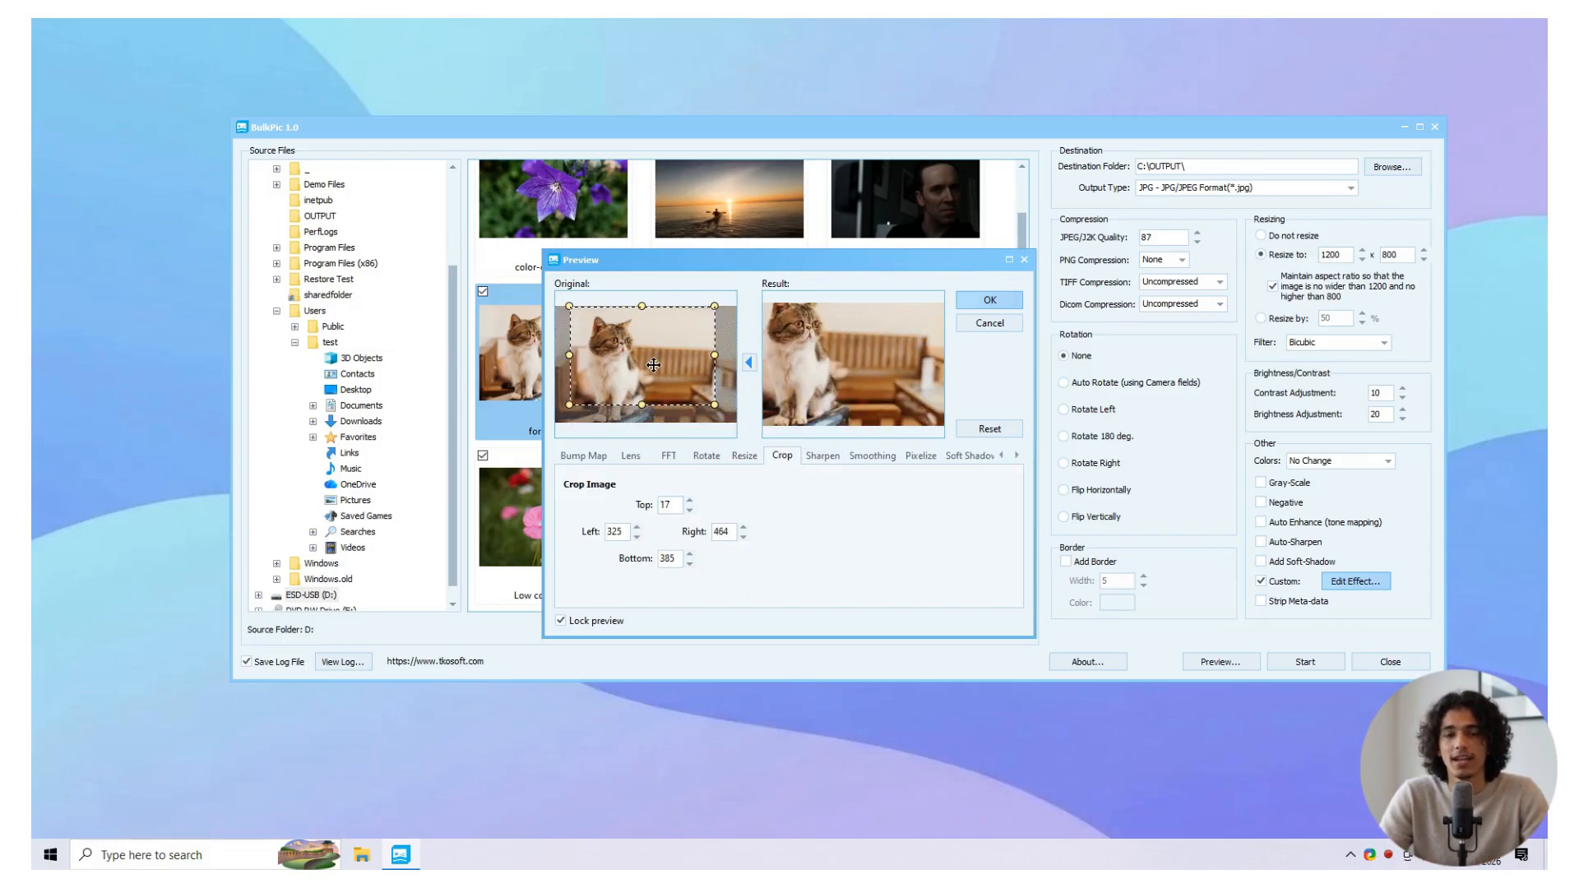
click(718, 355)
click(697, 360)
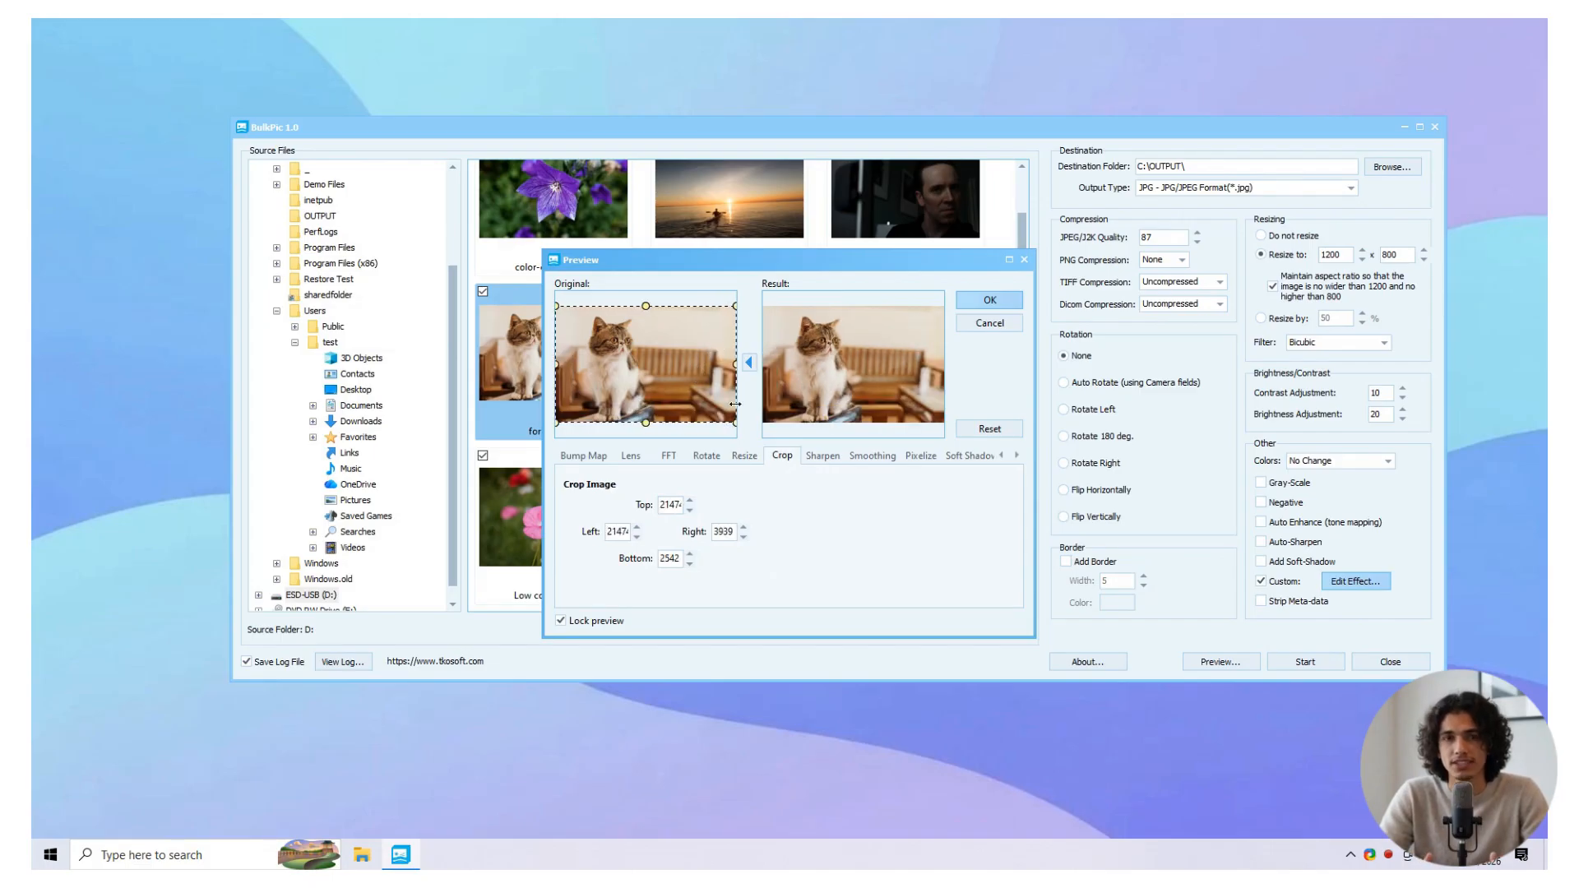
Step: Examine the Sharpen, Smoothing, Pixelize and Soft Shadow effects on the cat image
click(824, 456)
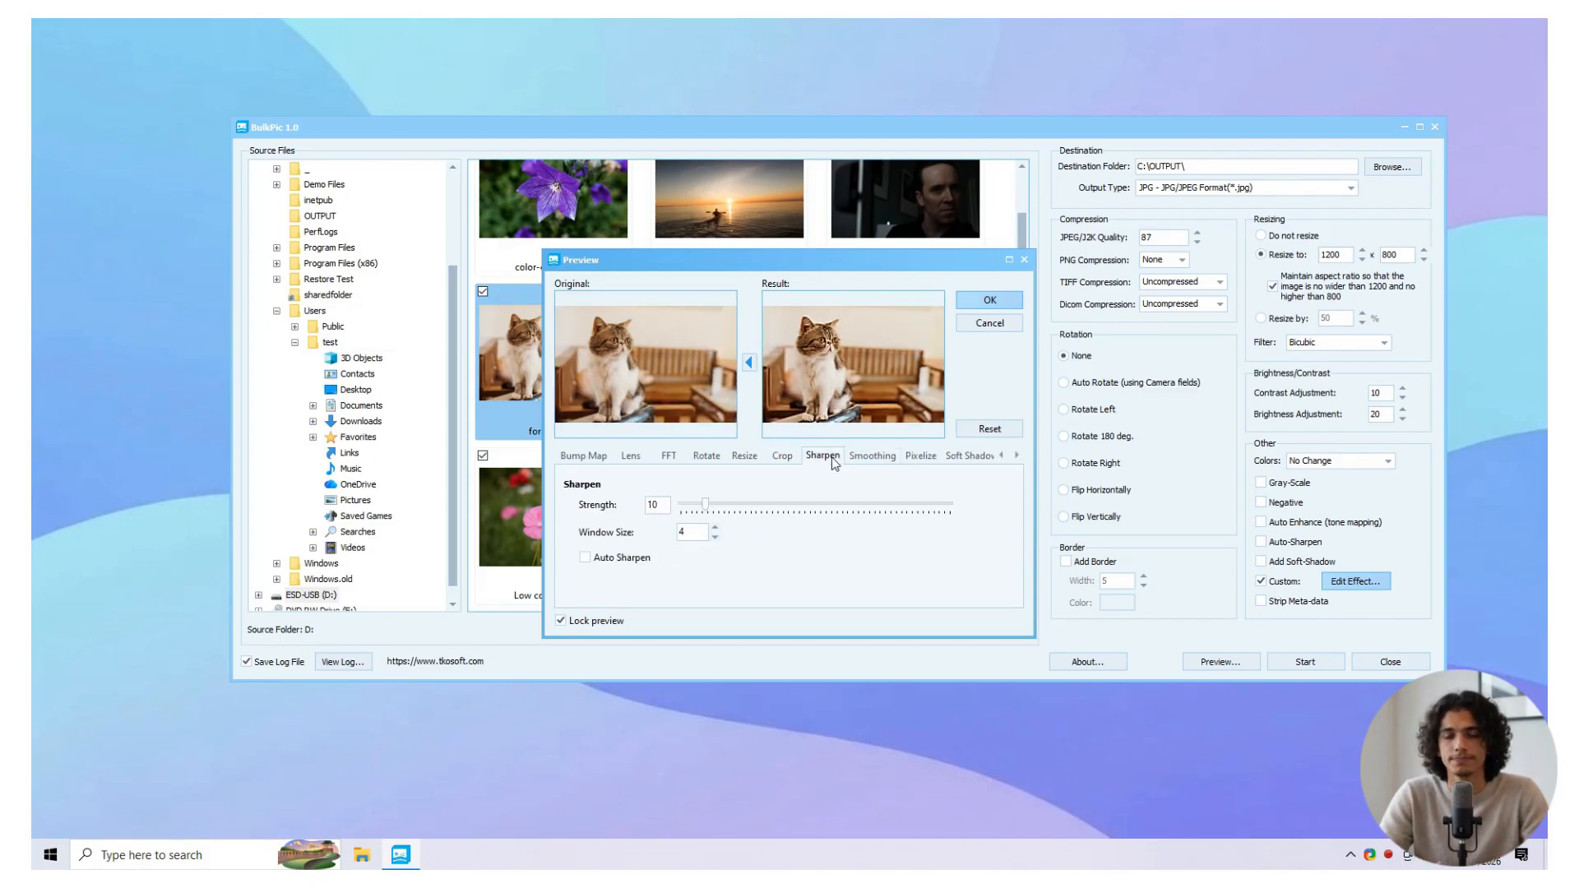
click(874, 457)
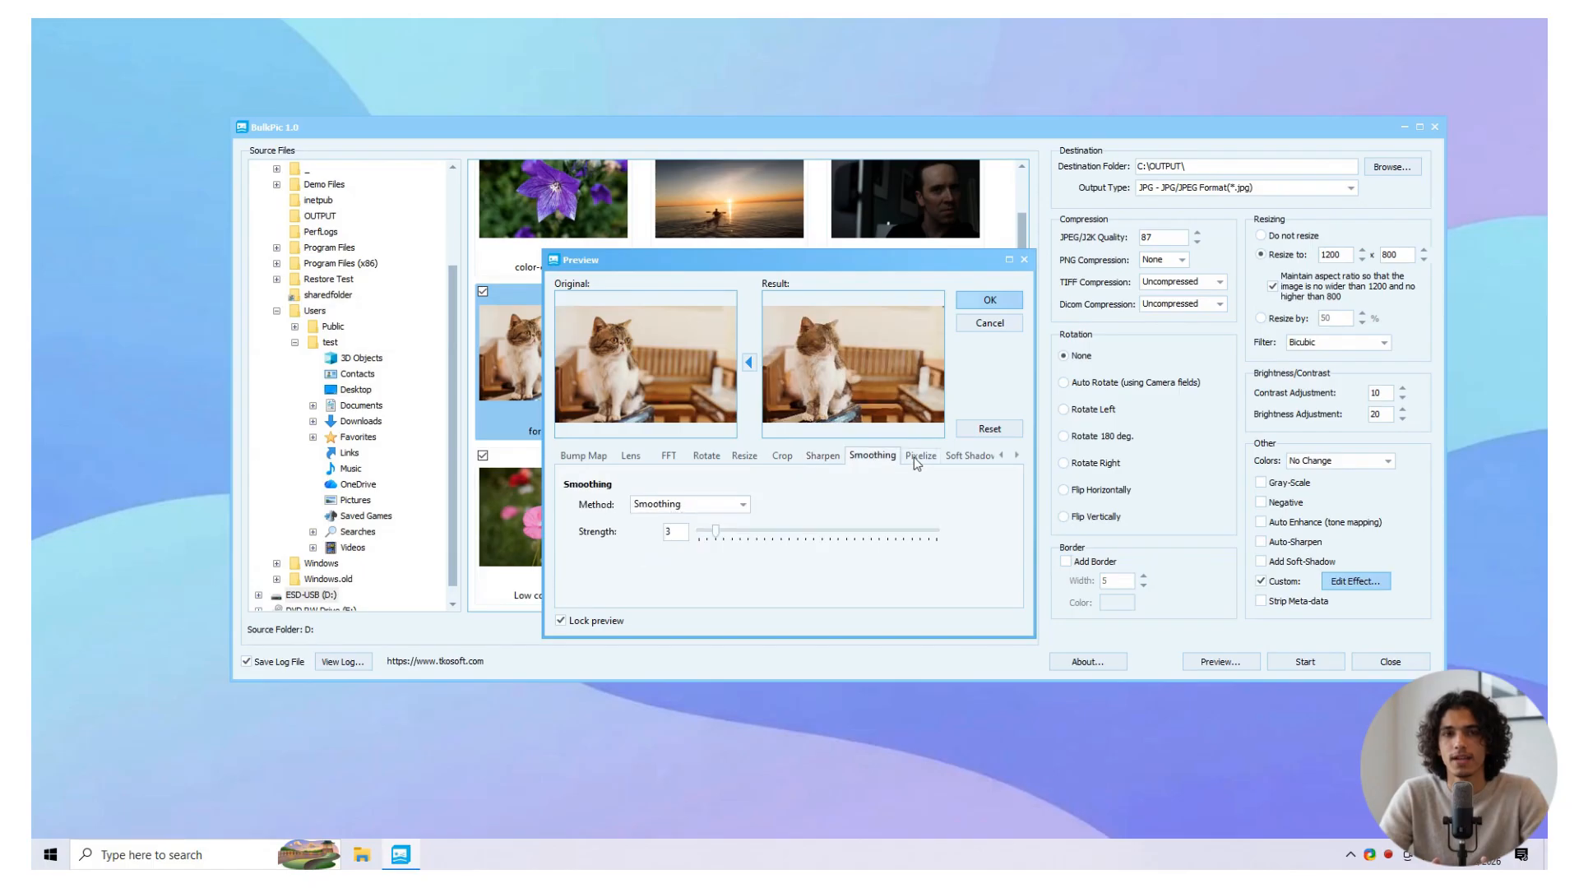
click(916, 457)
click(972, 455)
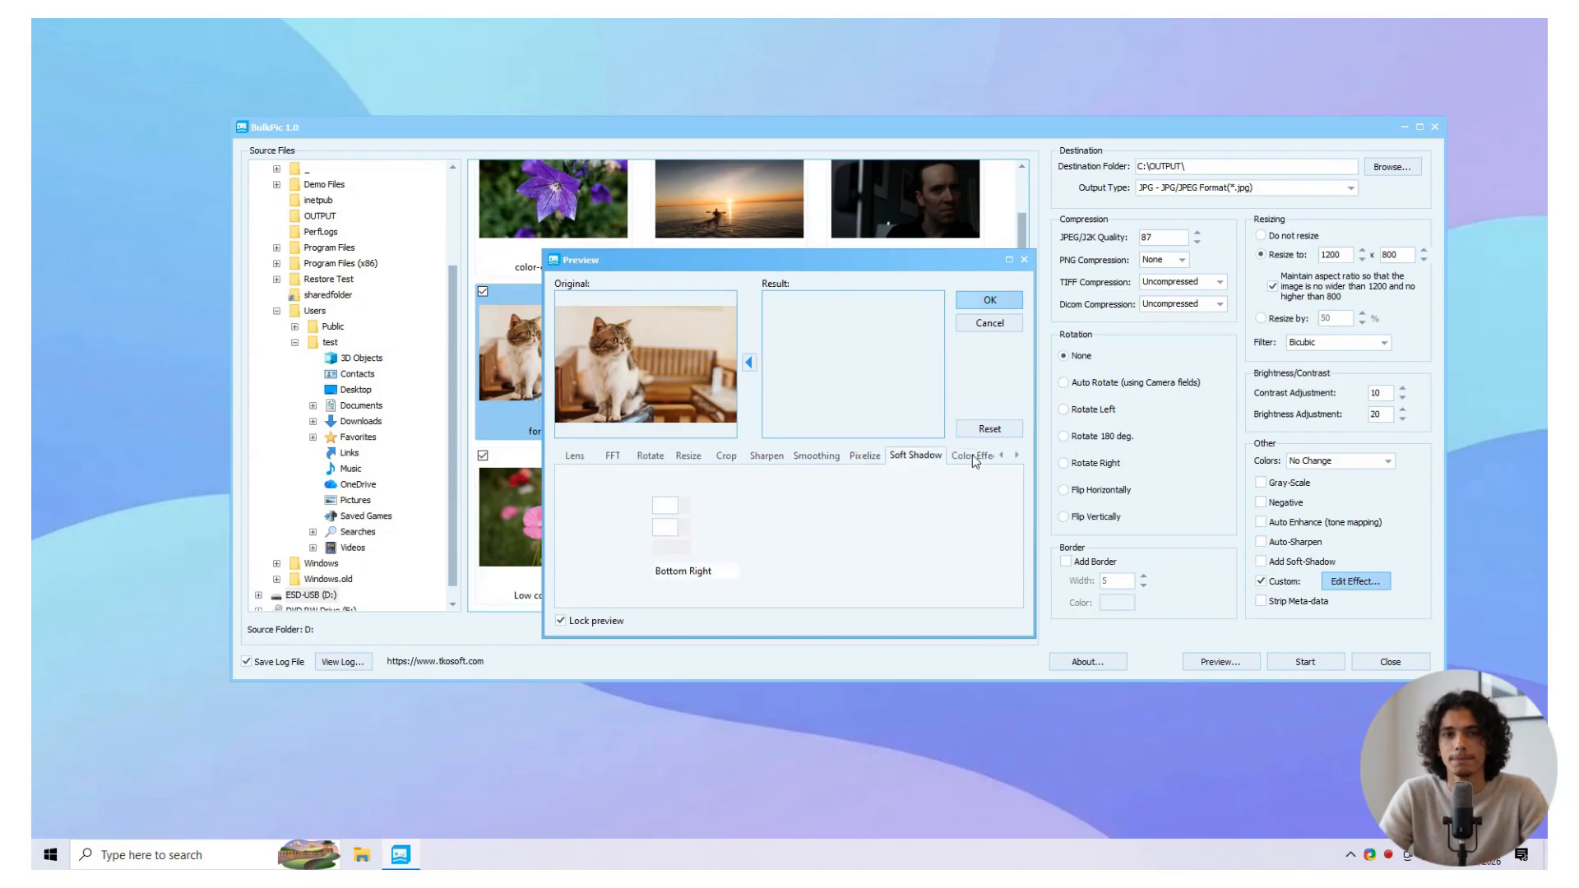
Step: Try the Sepia, Colorize and Negative methods of the Color Effects on the cat image
click(1016, 456)
click(1016, 456)
click(1016, 455)
click(865, 459)
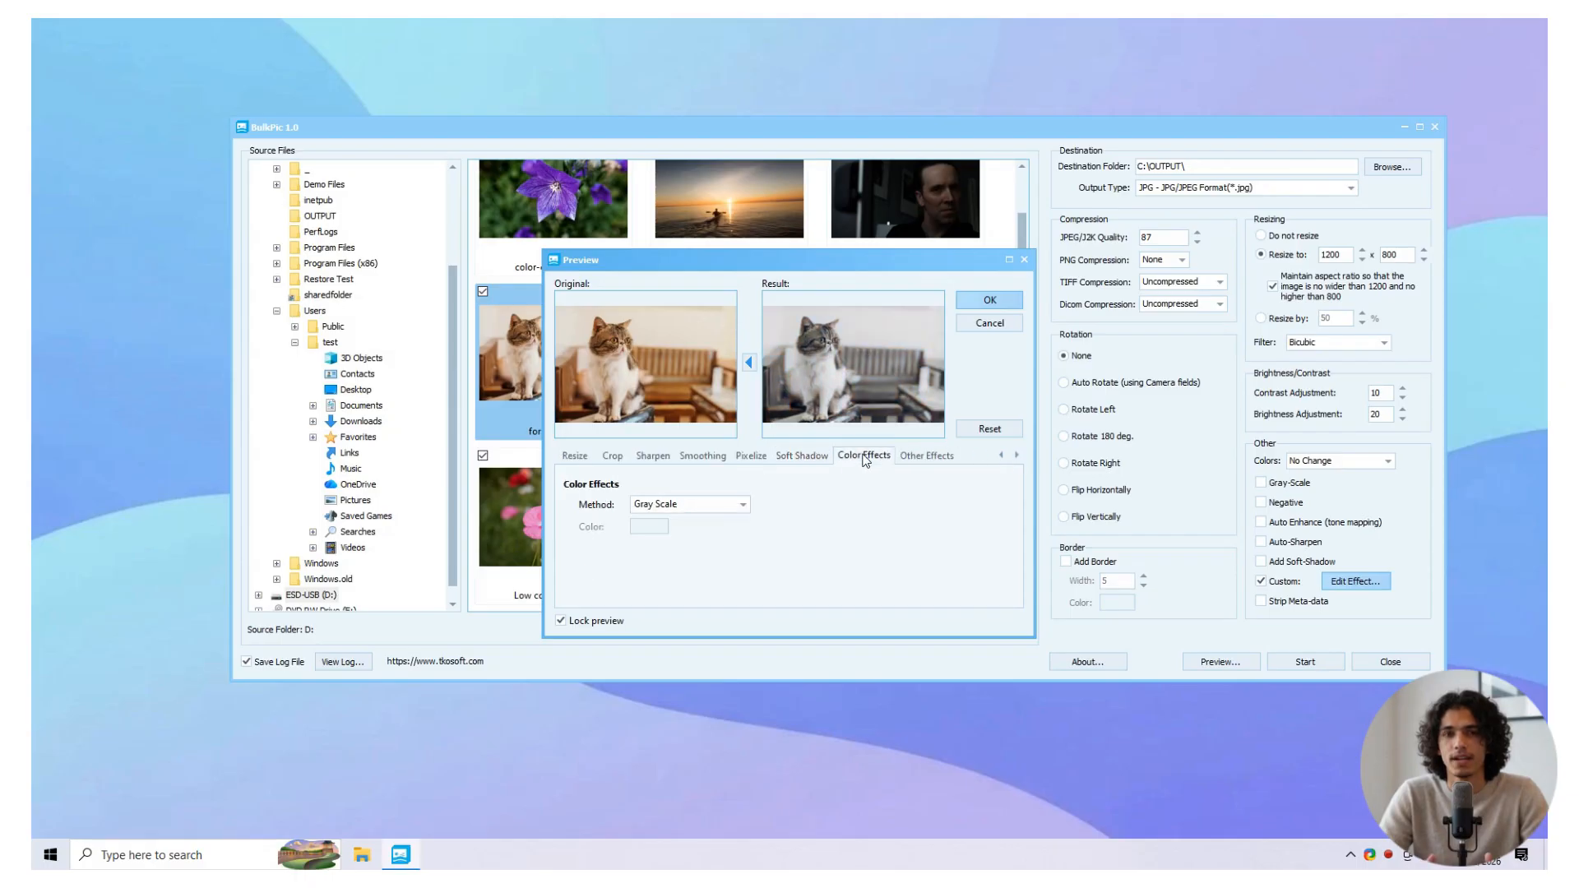
click(742, 504)
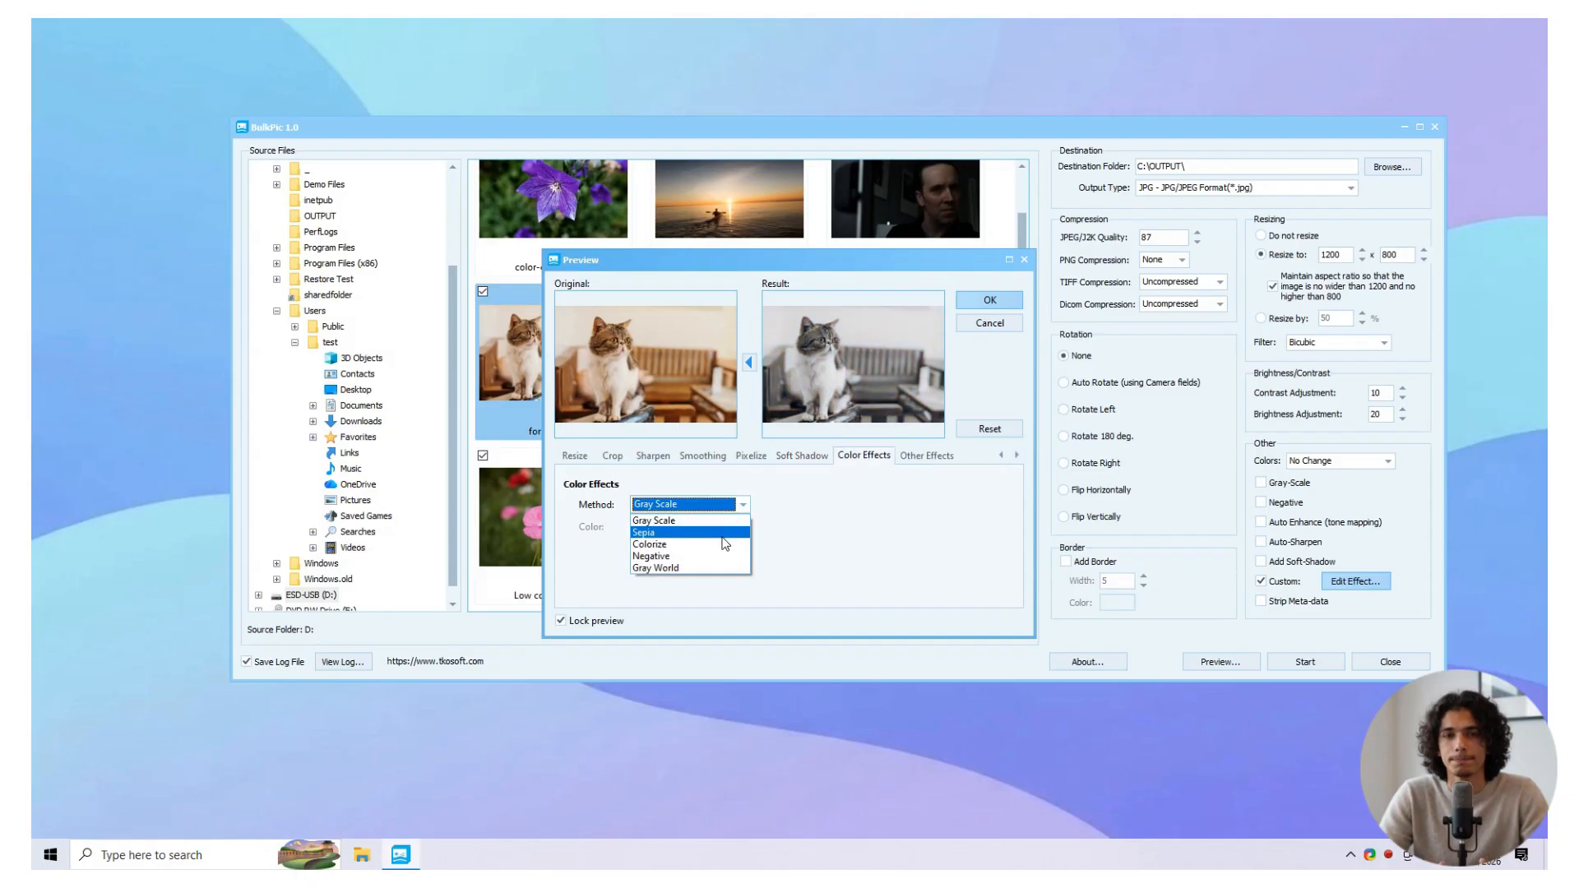
click(724, 533)
click(739, 505)
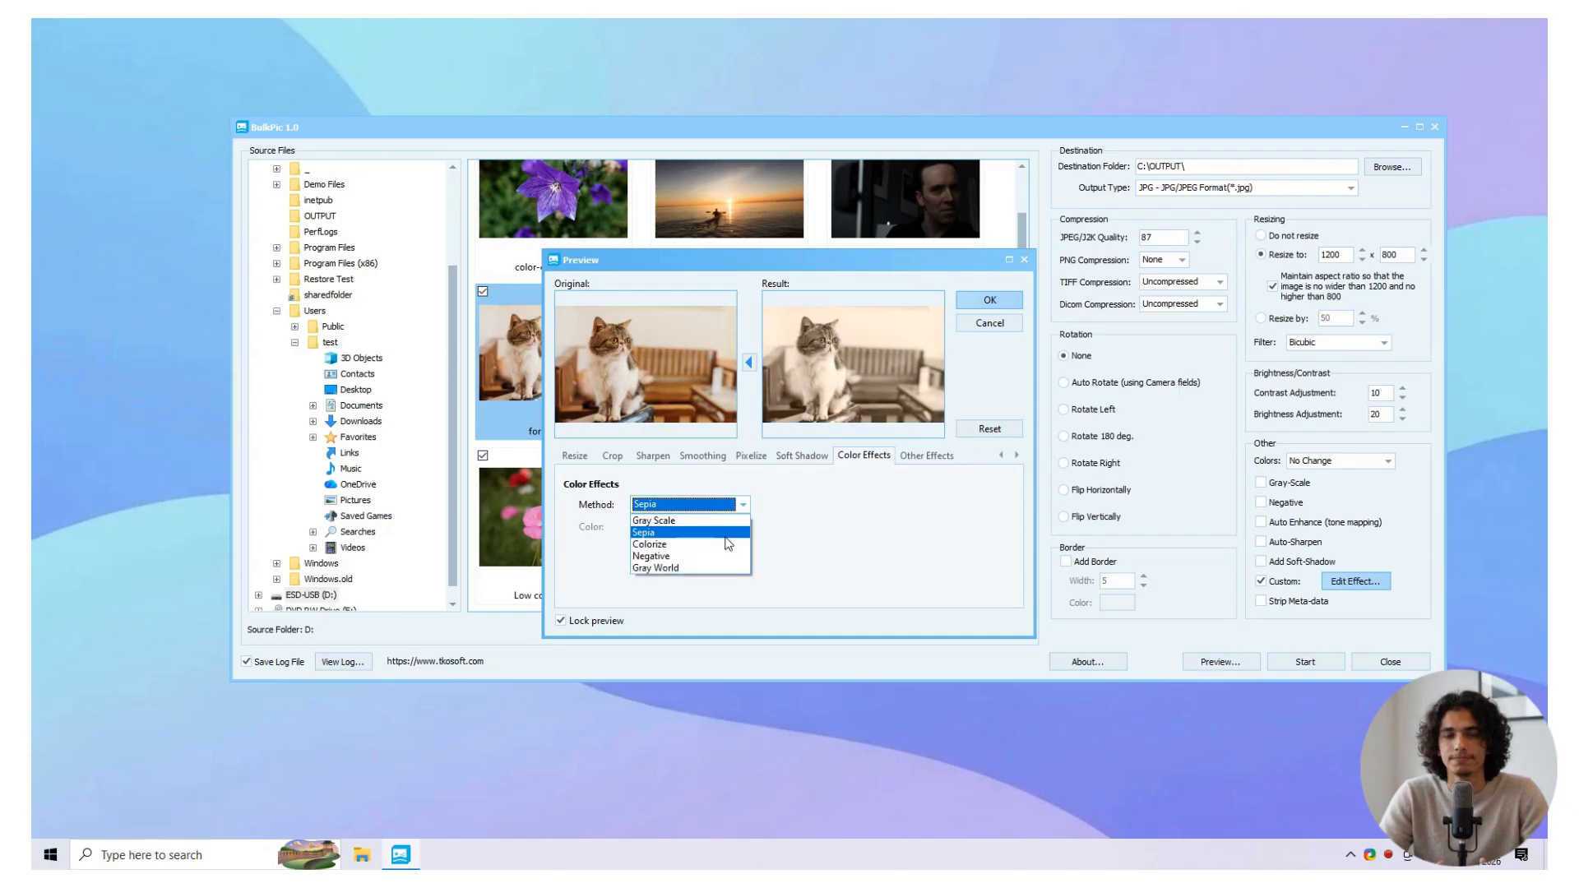
click(738, 546)
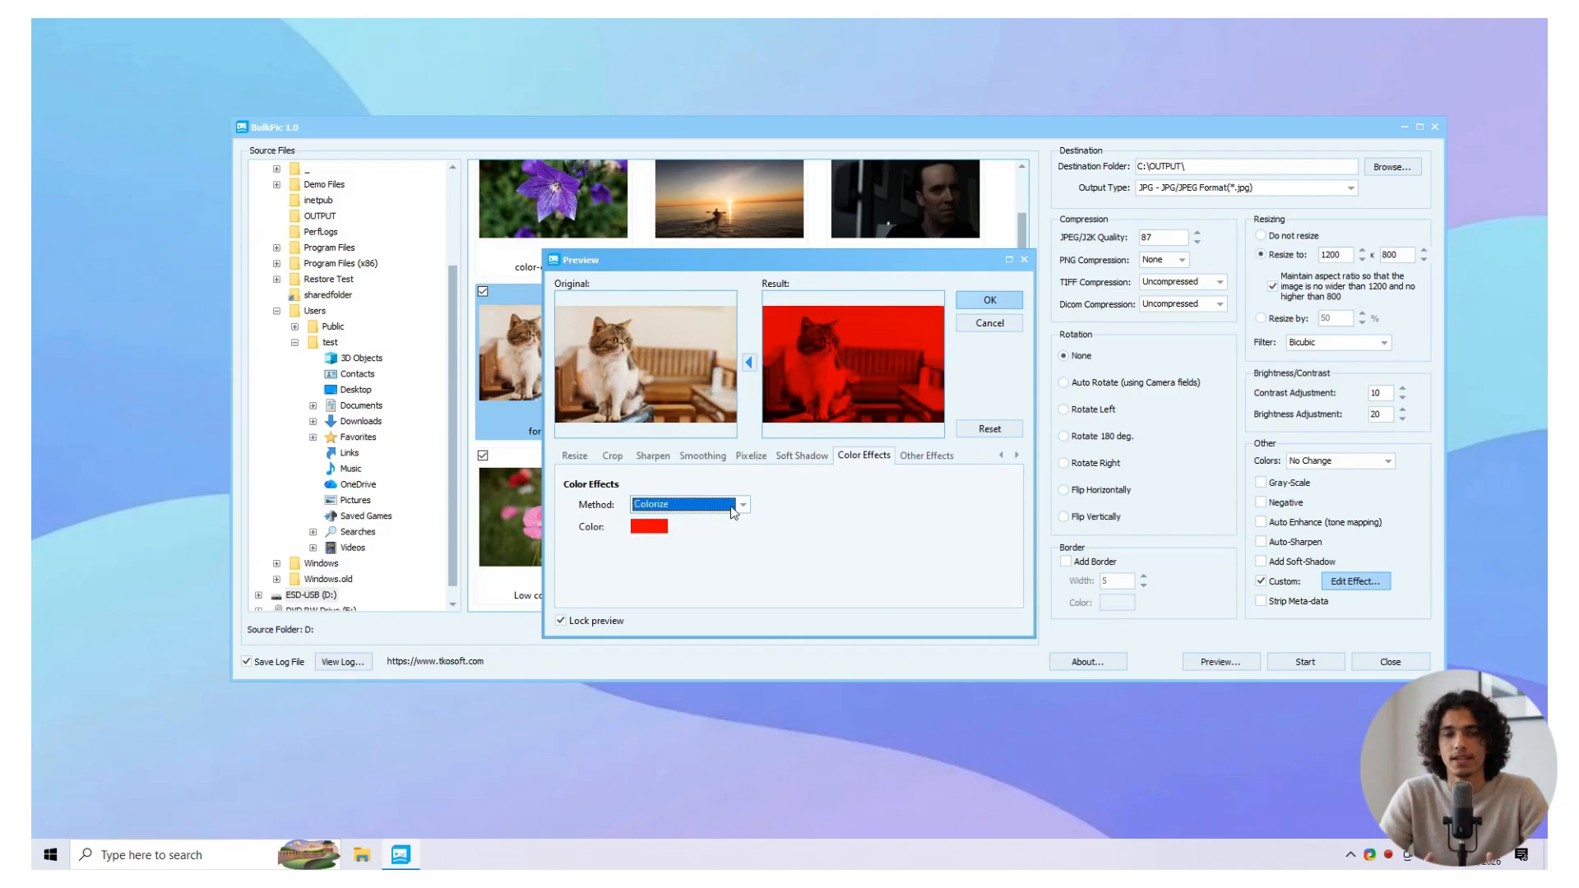
click(741, 504)
click(732, 556)
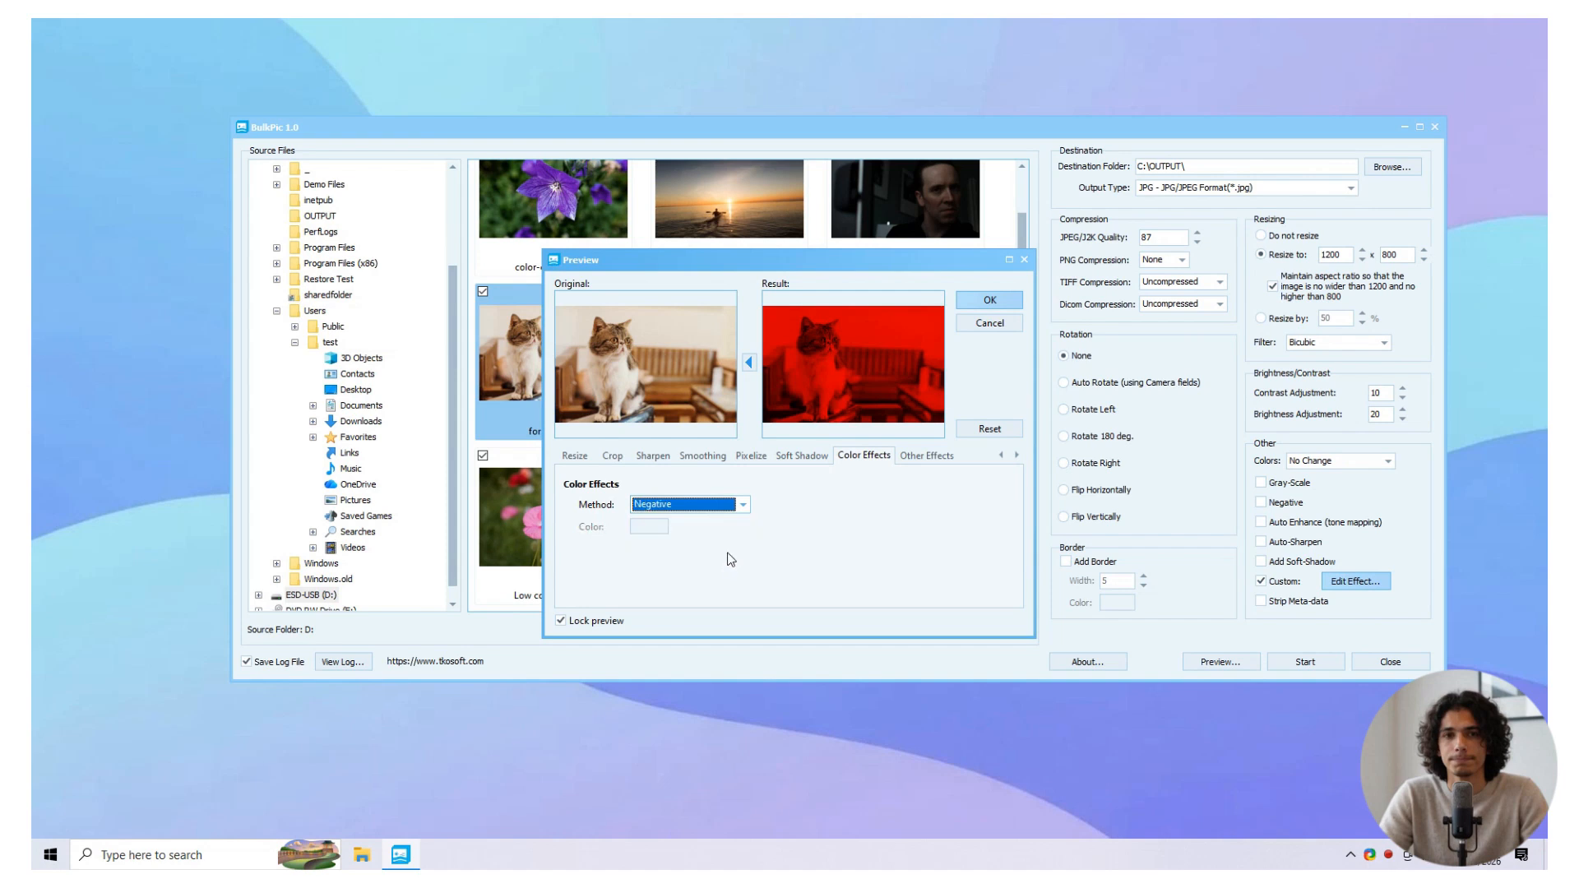
Step: Try the Pencil Sketch method of the Other Effects, and cancel the custom effect editing
click(927, 455)
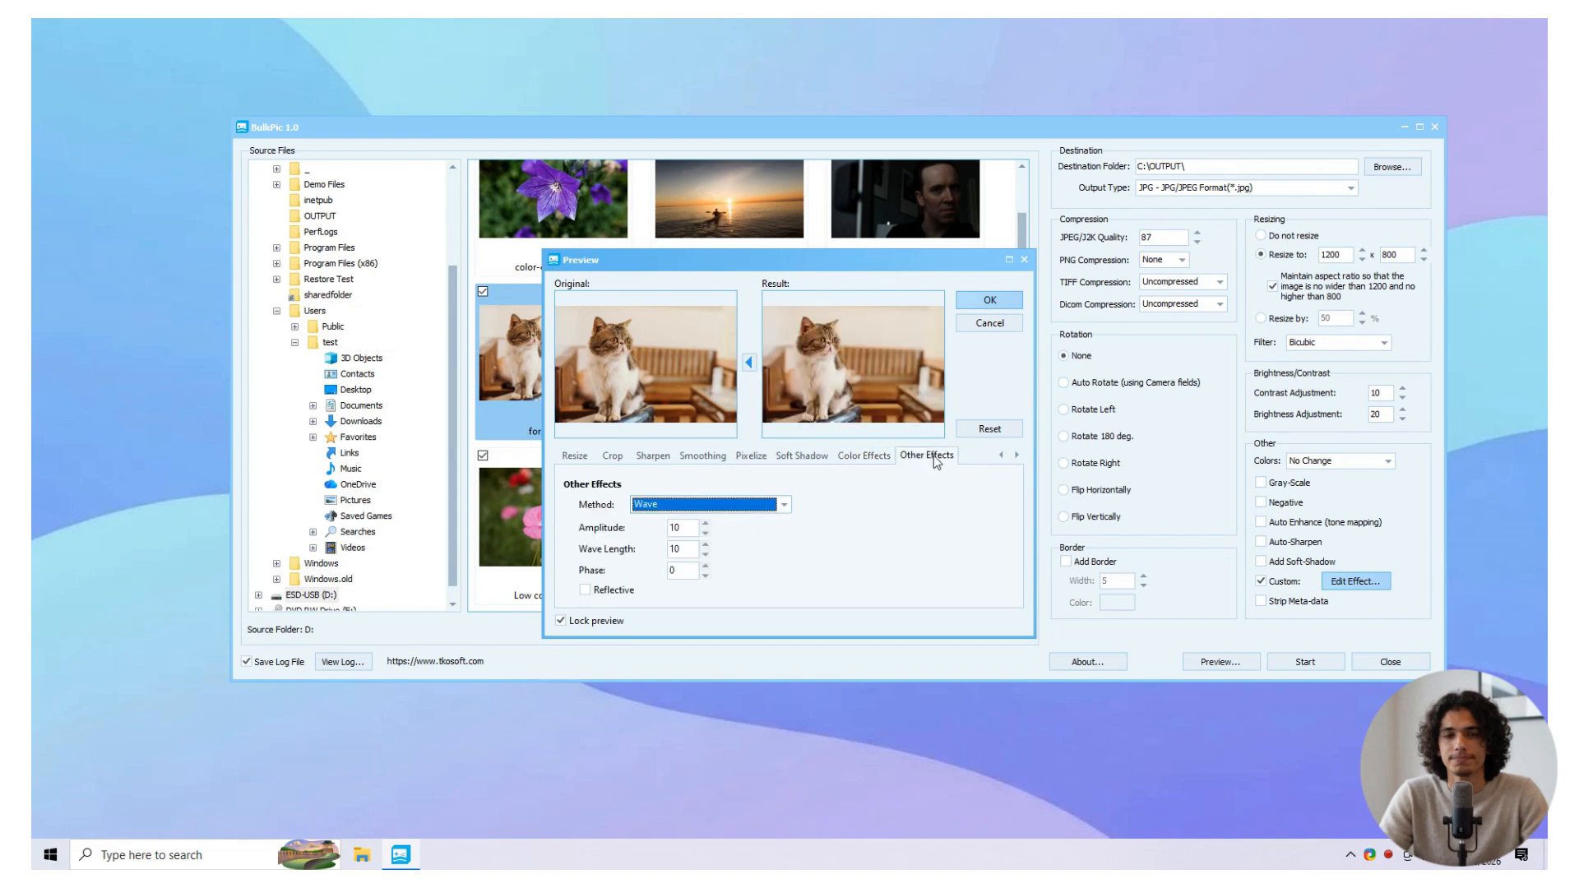
click(783, 505)
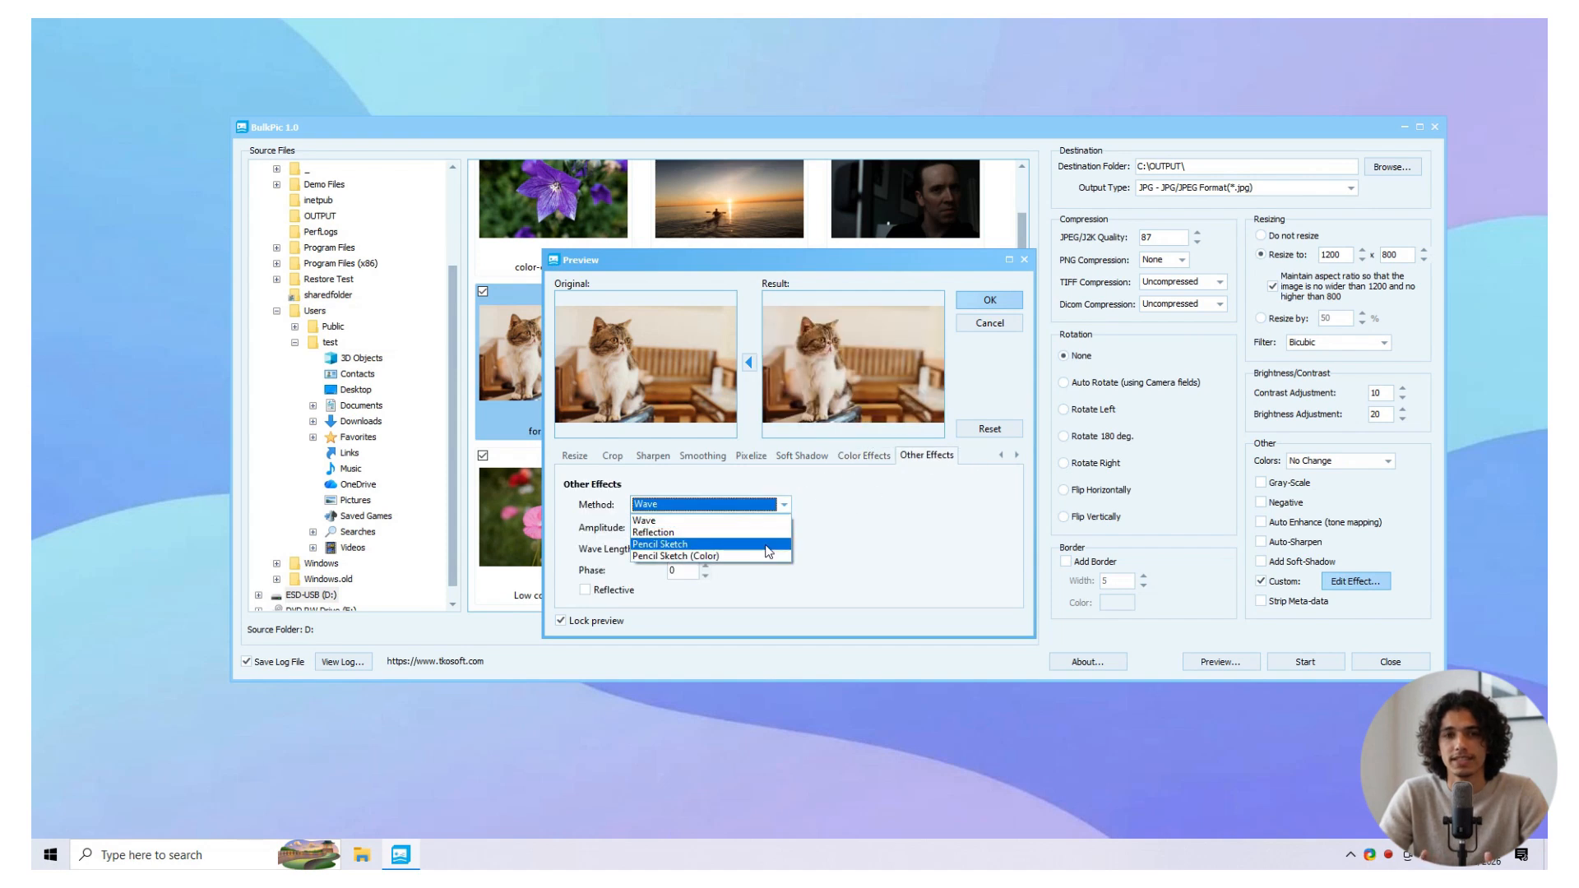
click(767, 545)
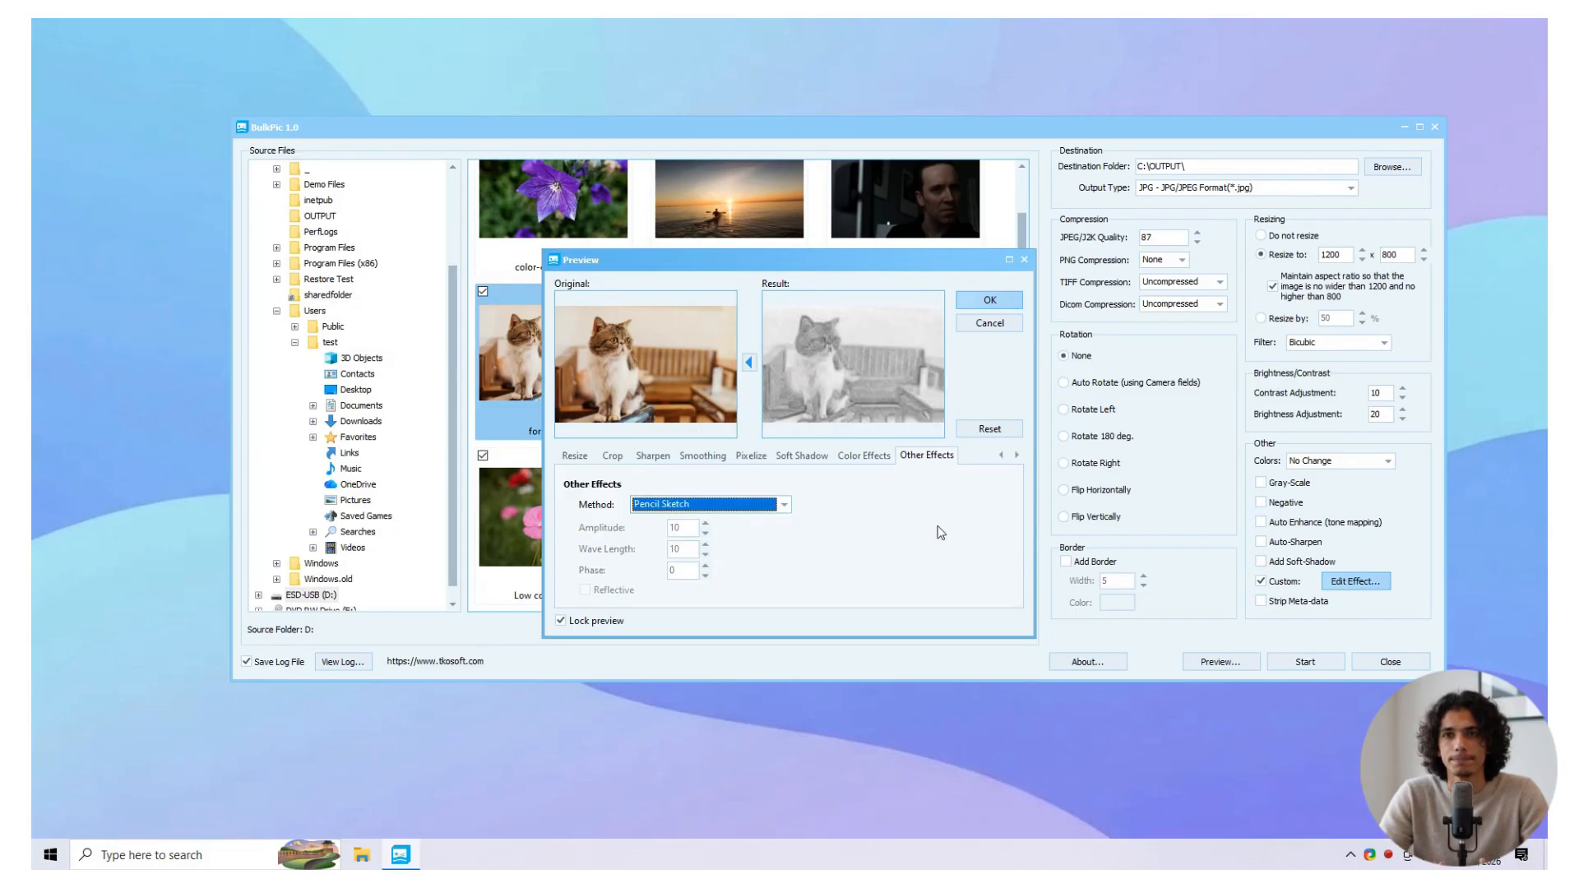
click(1018, 322)
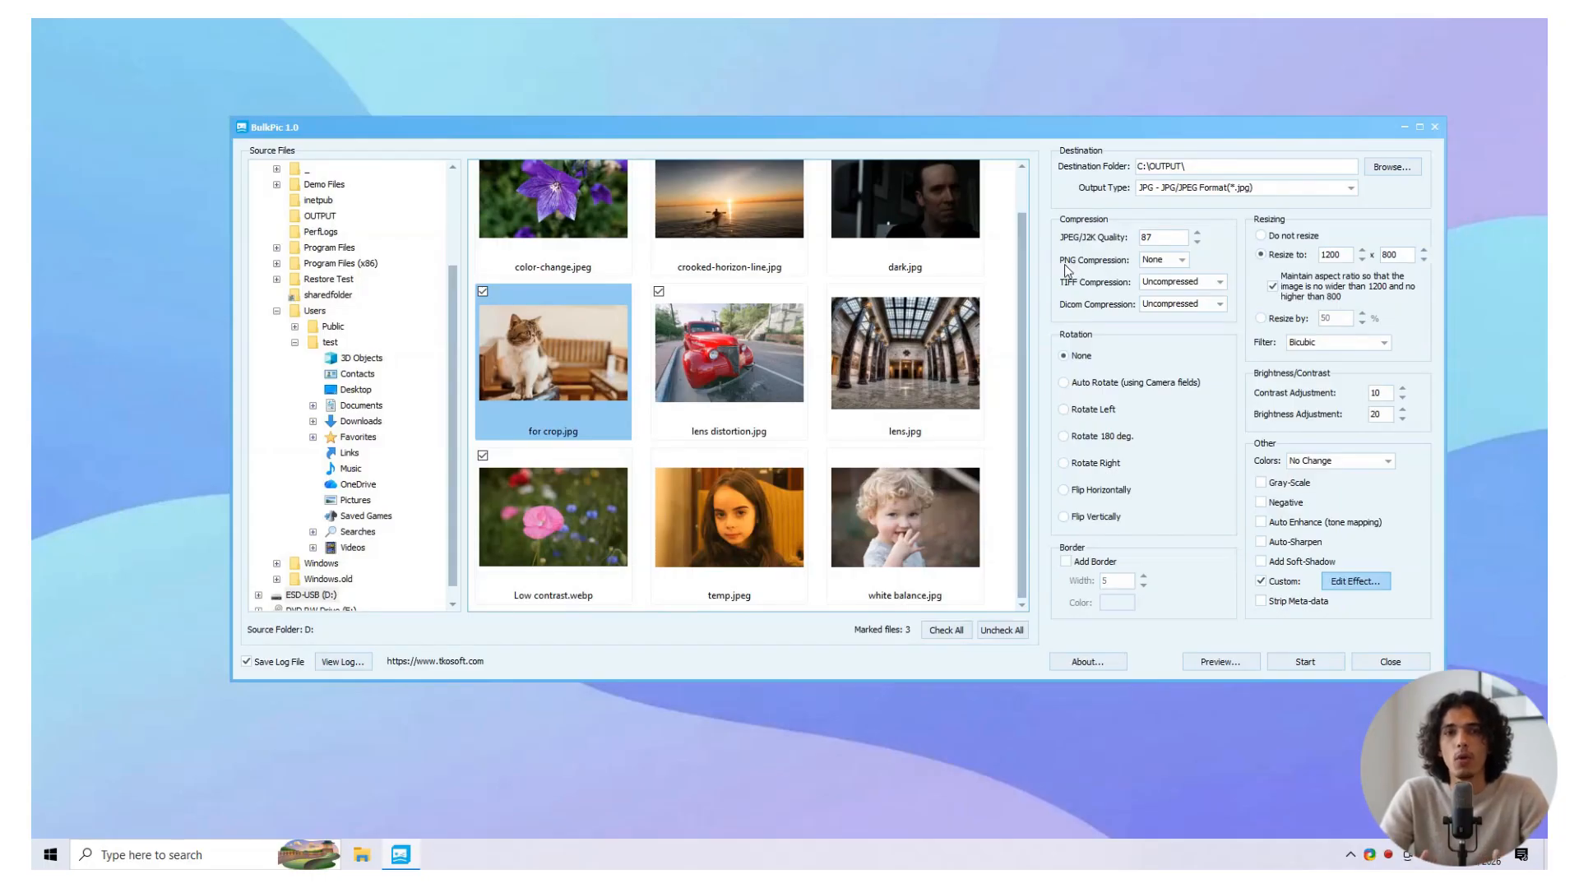
Step: Set the JPEG/J2K quality to 94 and check the PNG and TIFF compression options, keeping None and Uncompressed
click(1197, 234)
click(1197, 233)
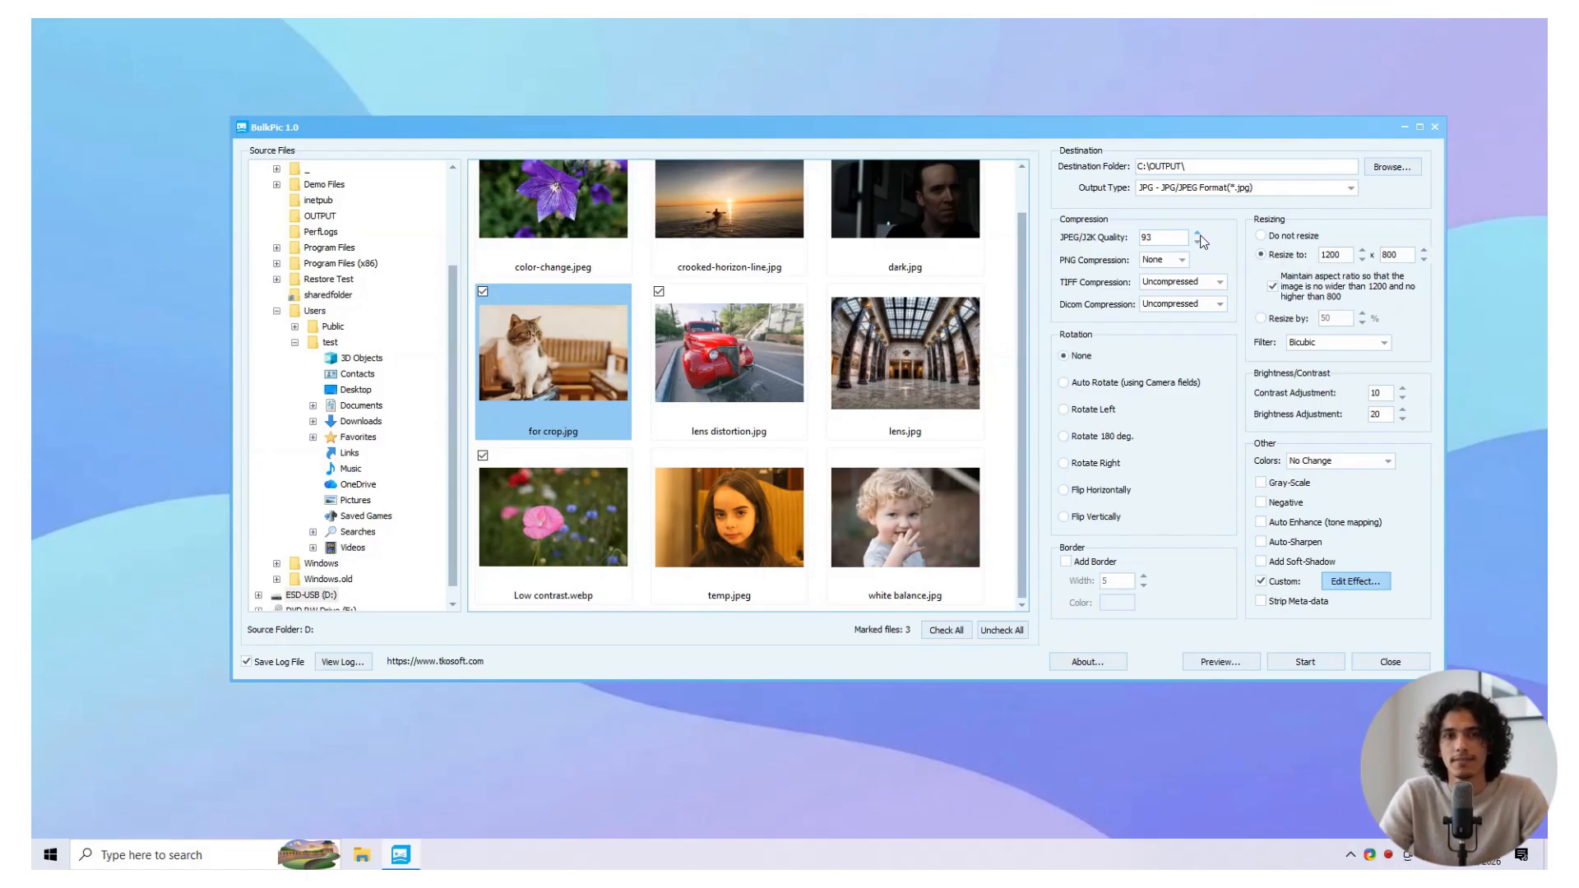
click(1182, 260)
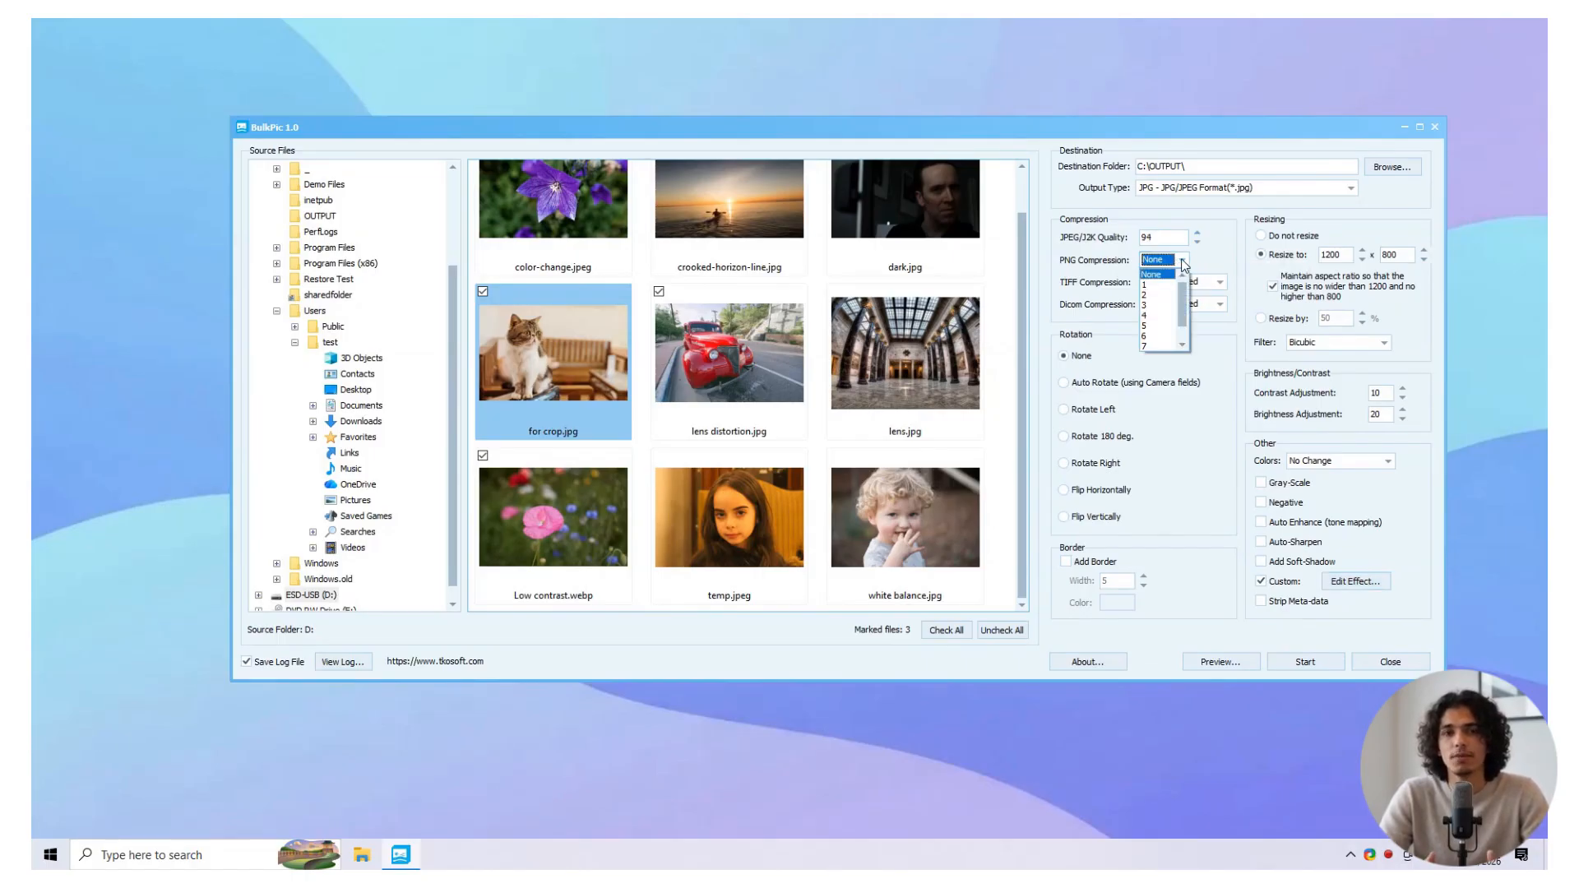
click(1184, 263)
click(1220, 282)
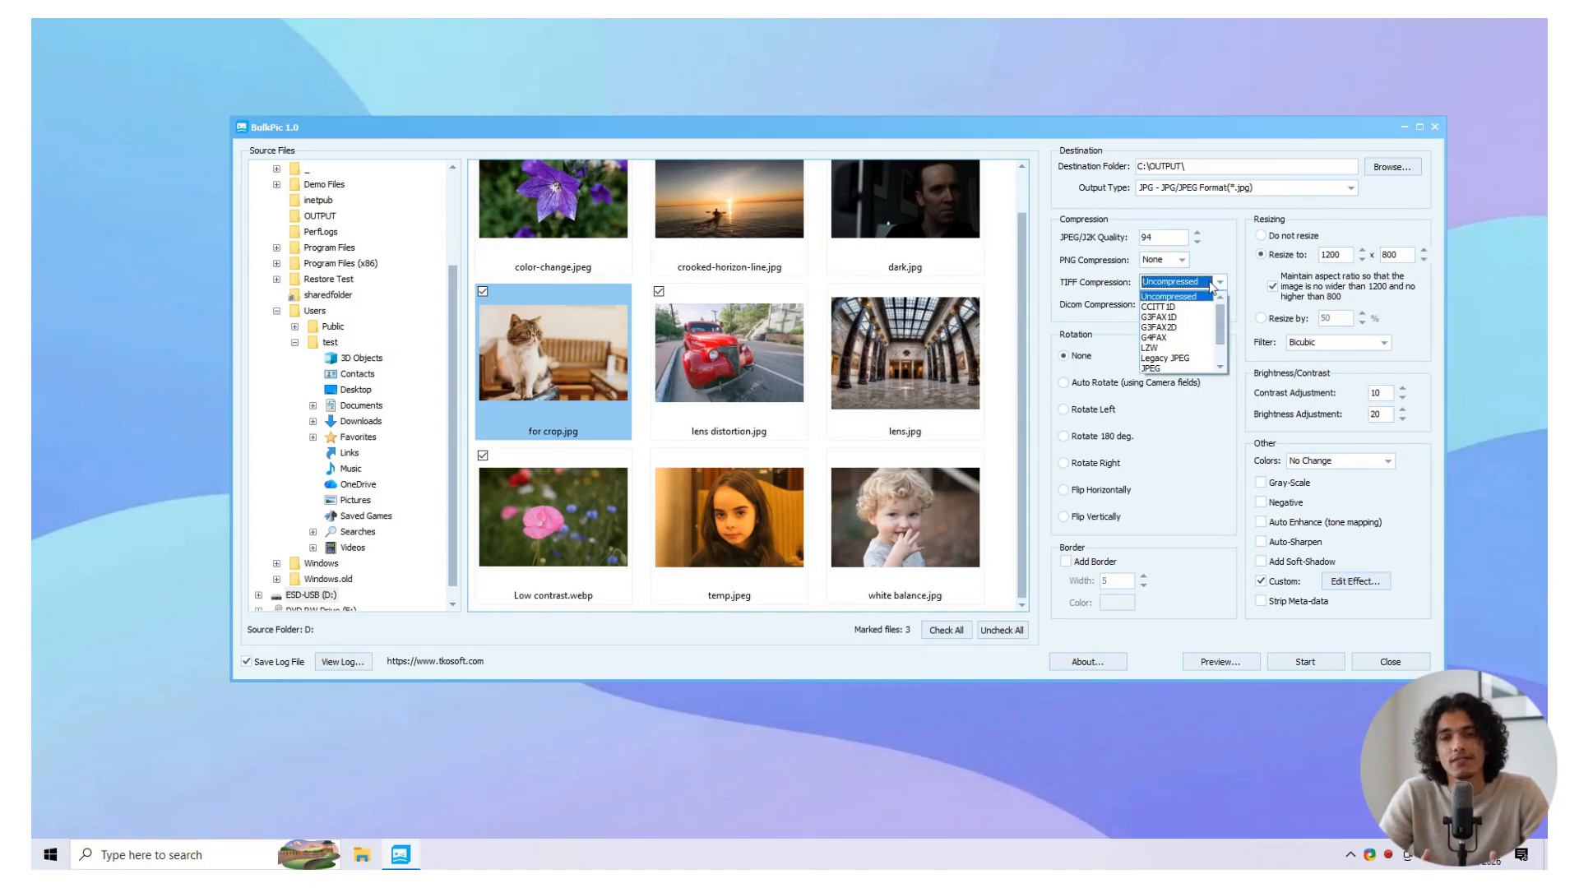
click(1221, 280)
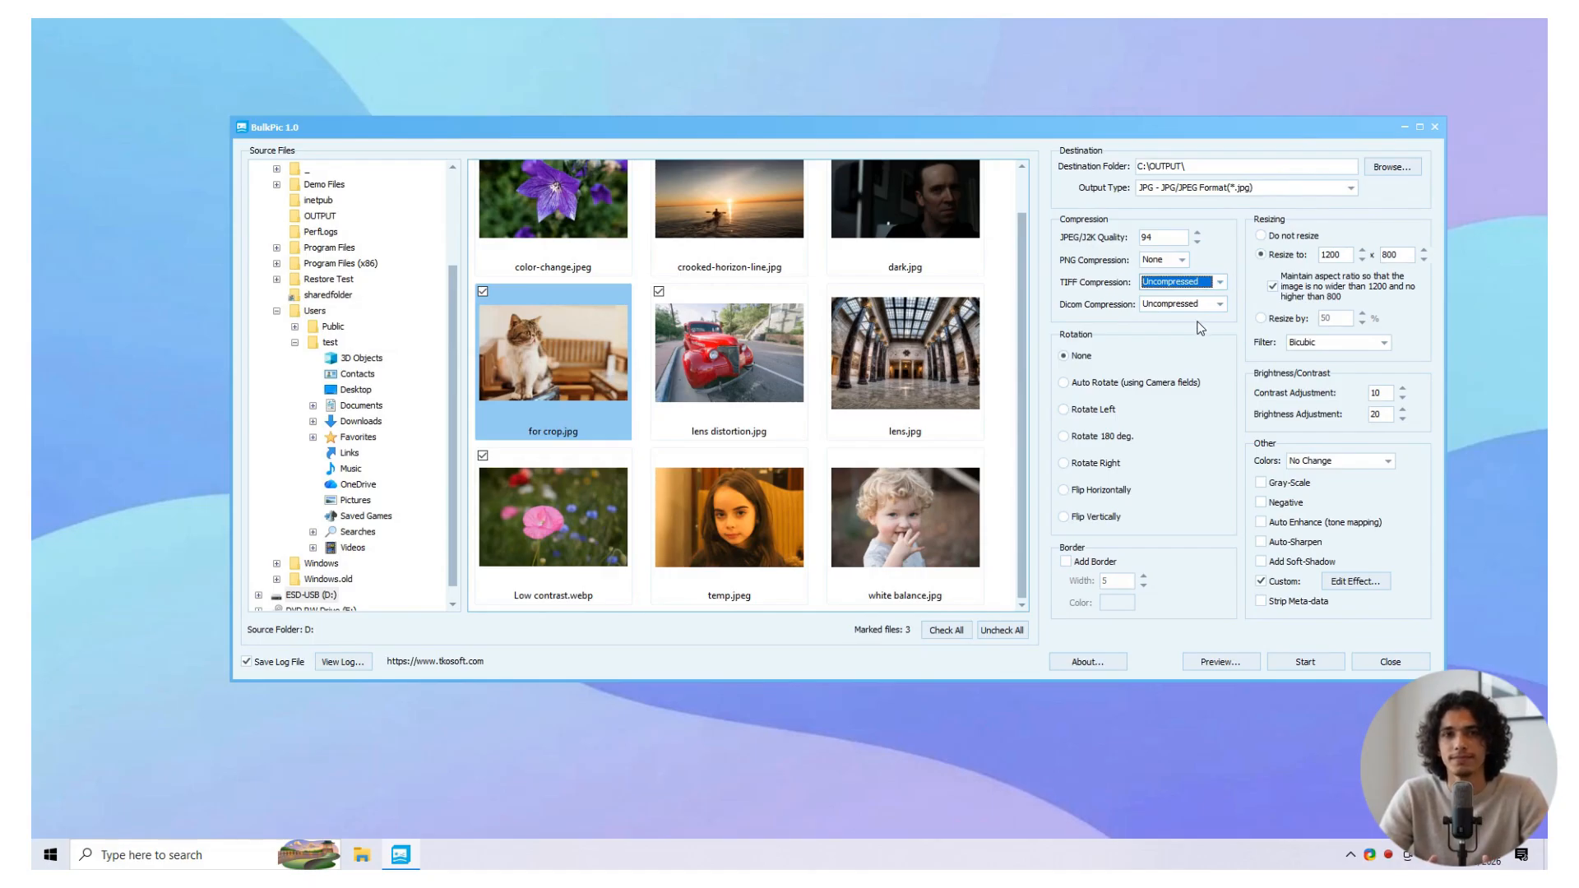
Step: Try the metadata stripping option and turn it back off, and run the batch processing on the marked images
click(1259, 604)
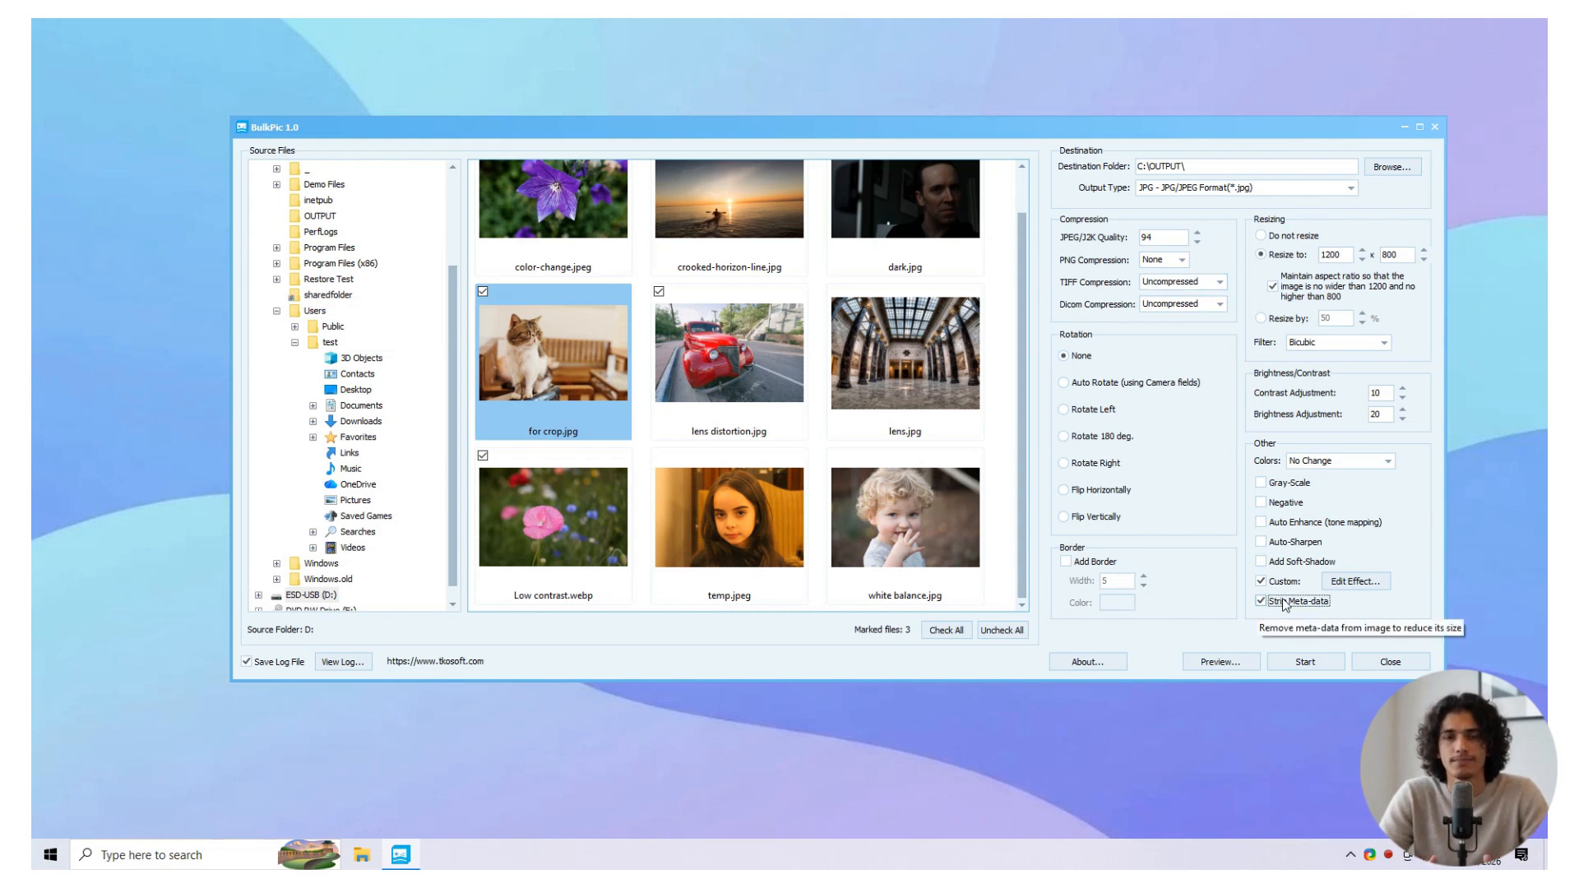
click(1285, 604)
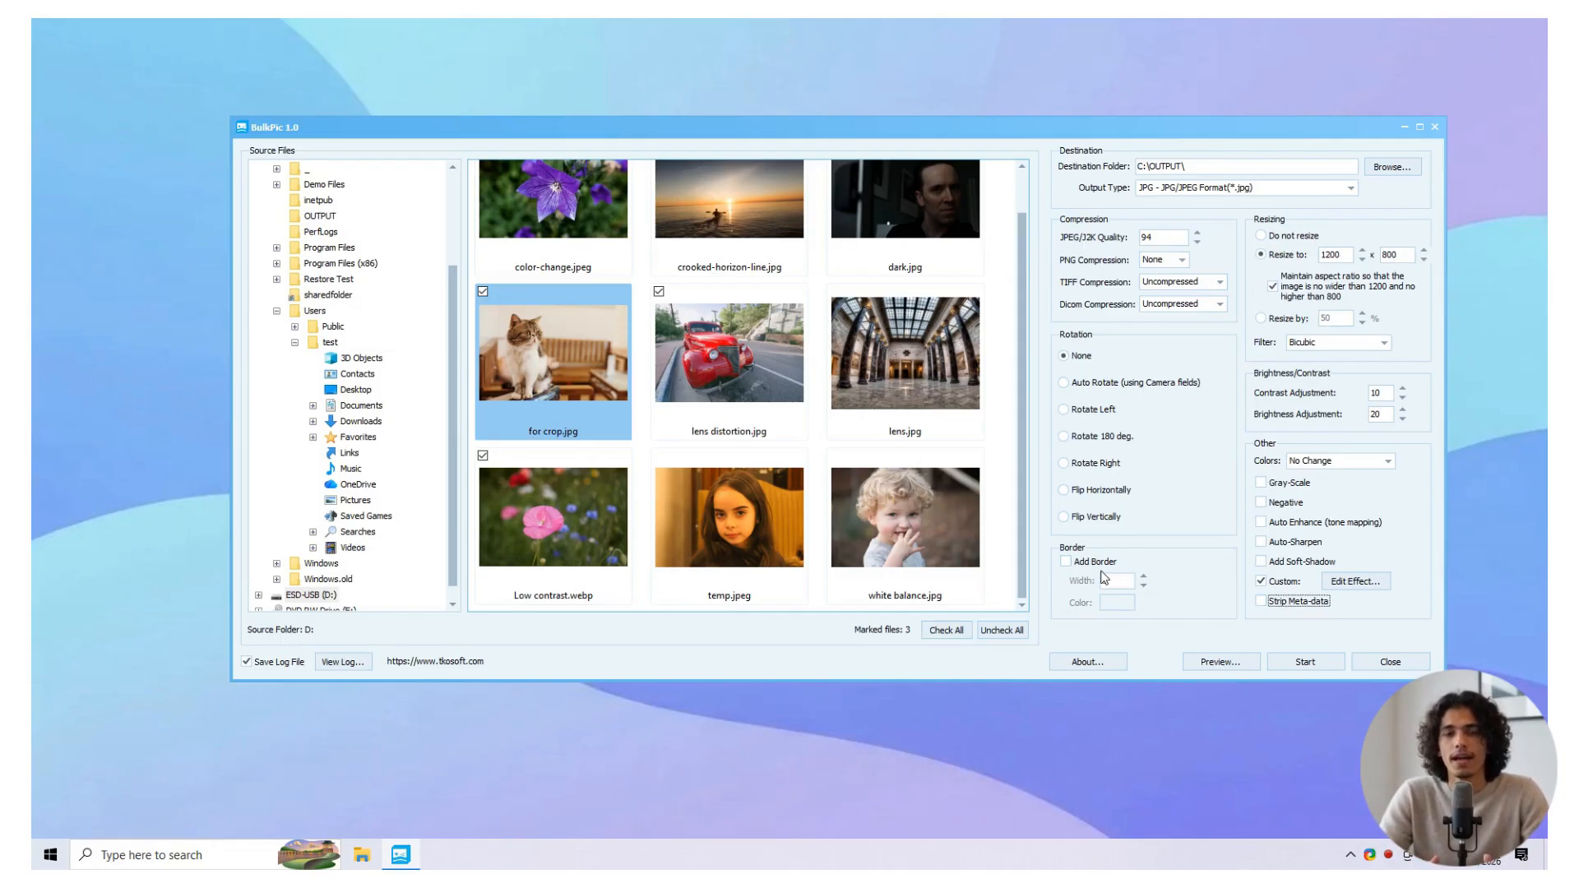
click(1308, 663)
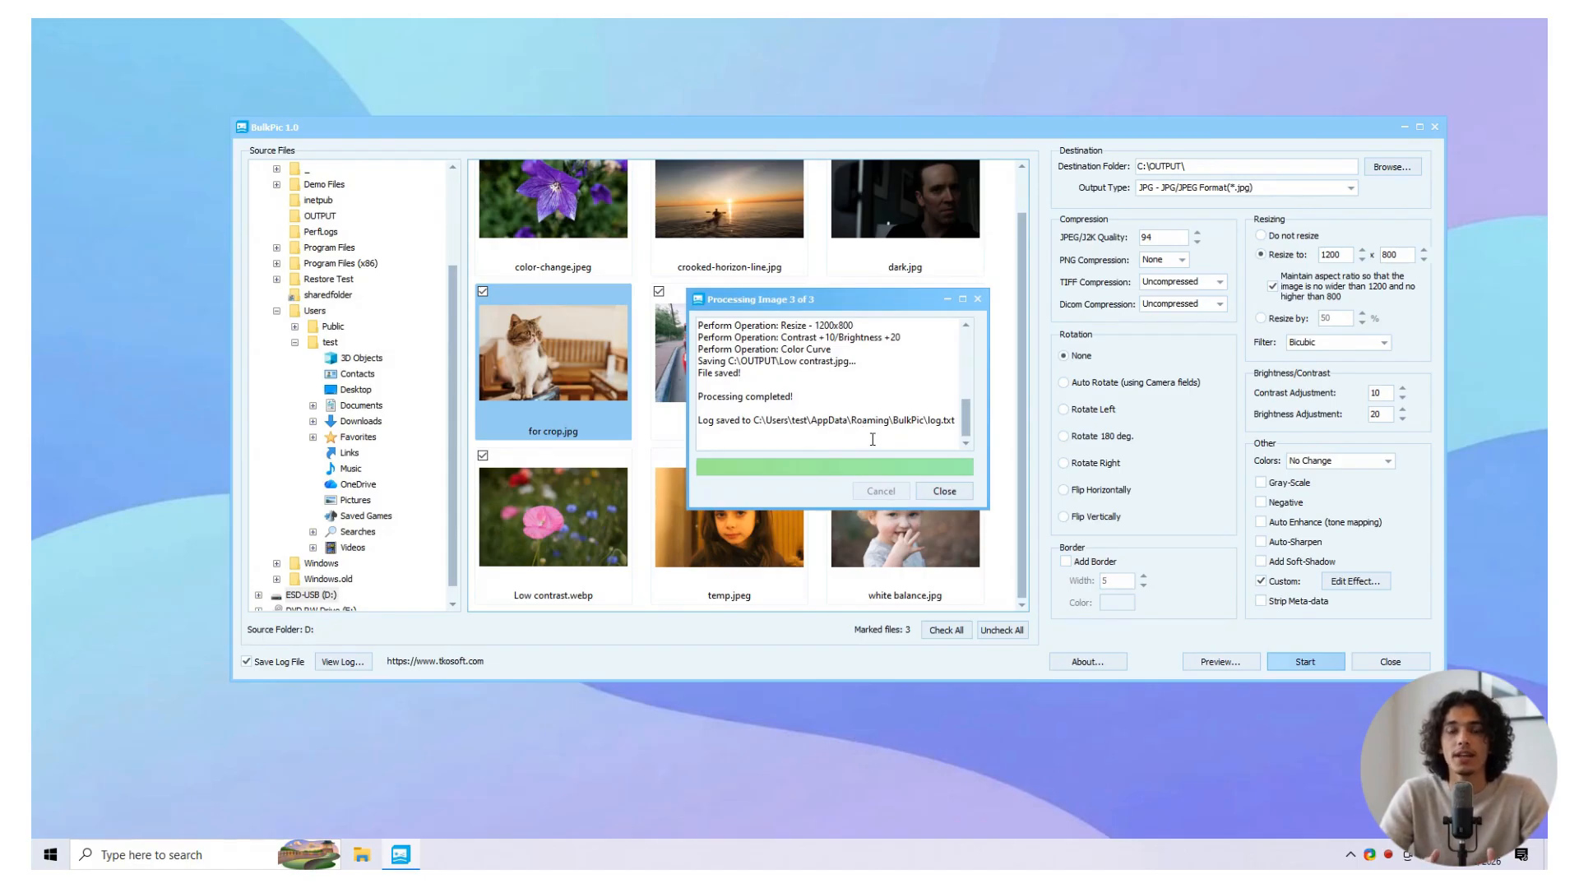
click(940, 492)
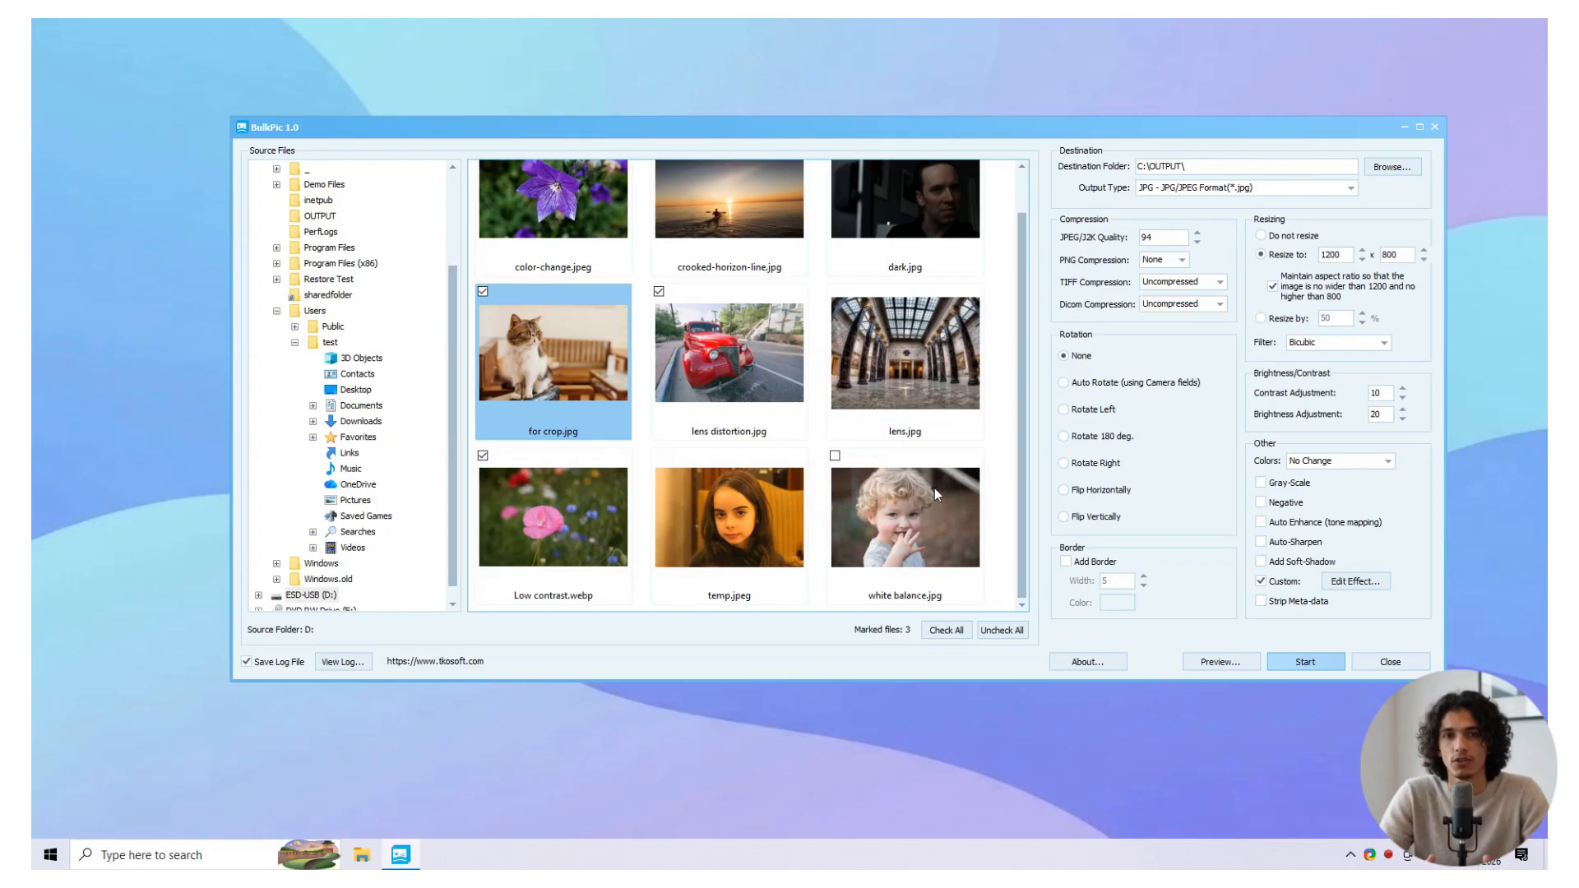